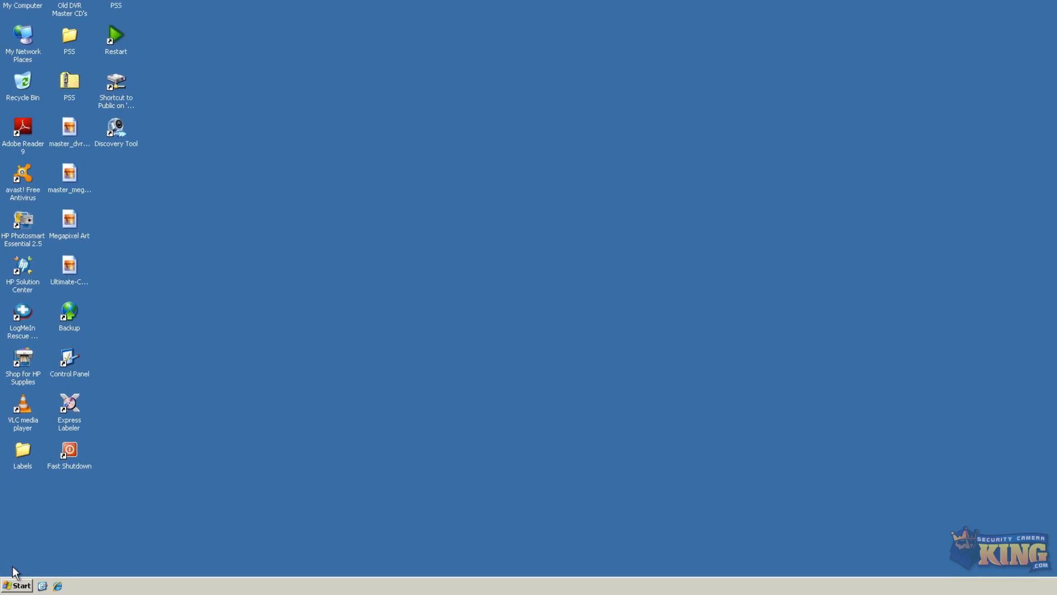
Open Command Prompt and run ipconfig, showing the PC at 192.168.1.250
click(17, 583)
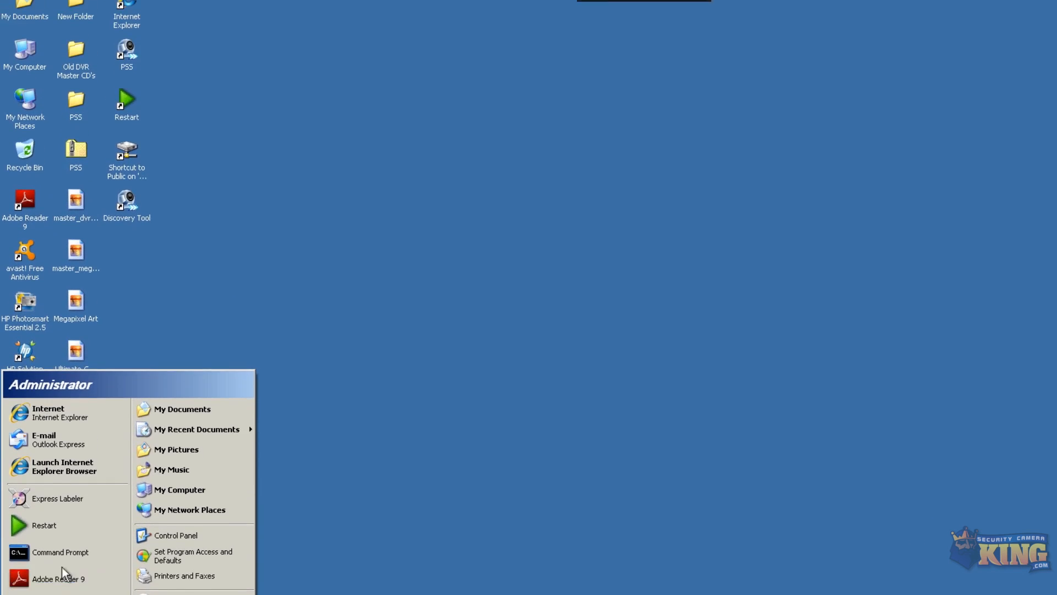
click(61, 566)
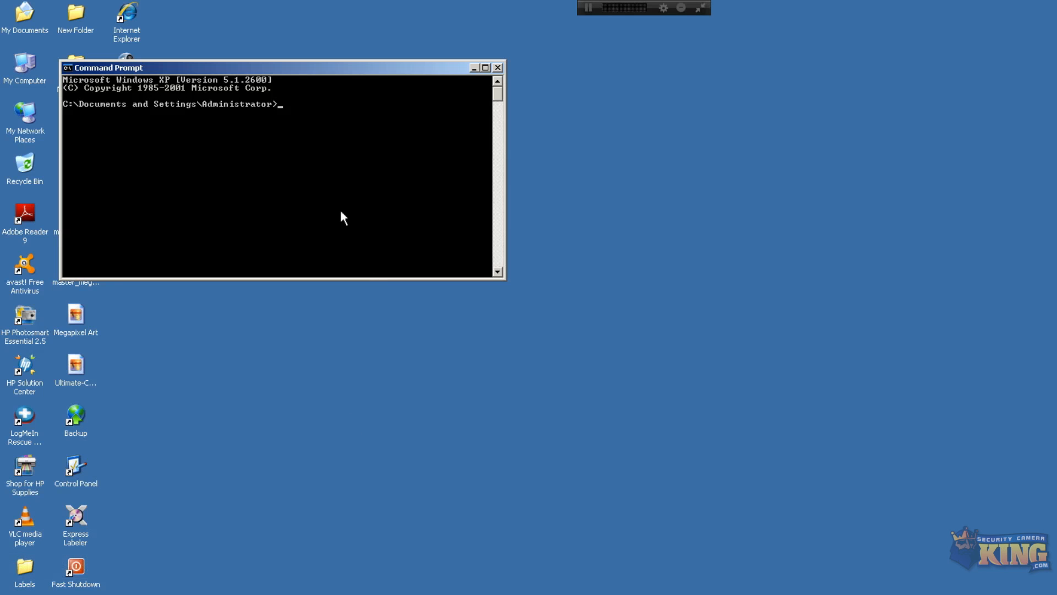
text(ipconfig)
key(Return)
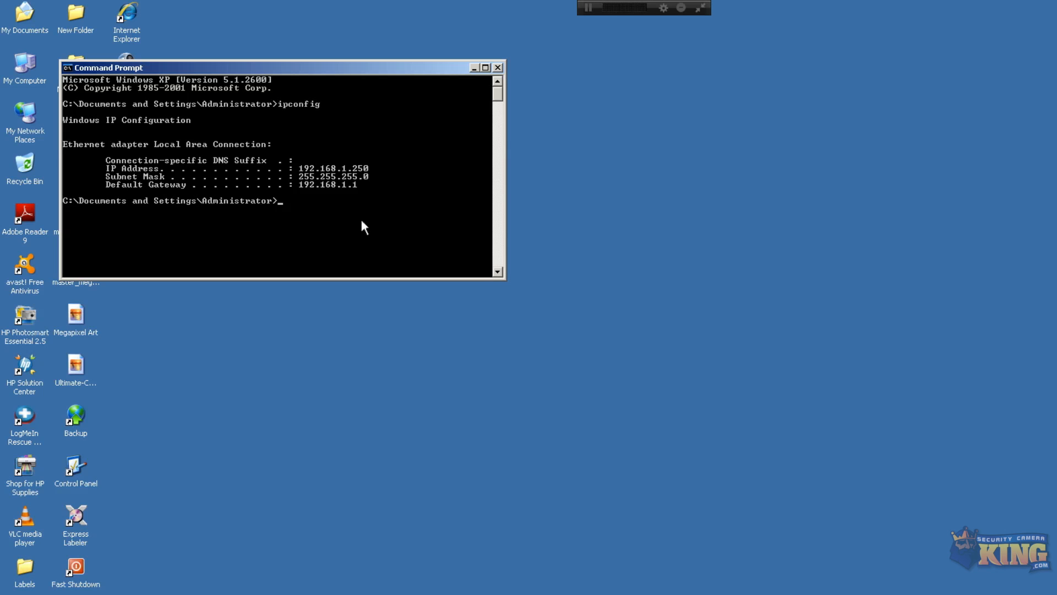
Ping 192.168.1.108 (4 replies, 0% loss) and close the console
text(ping 192.168.1.108)
key(Return)
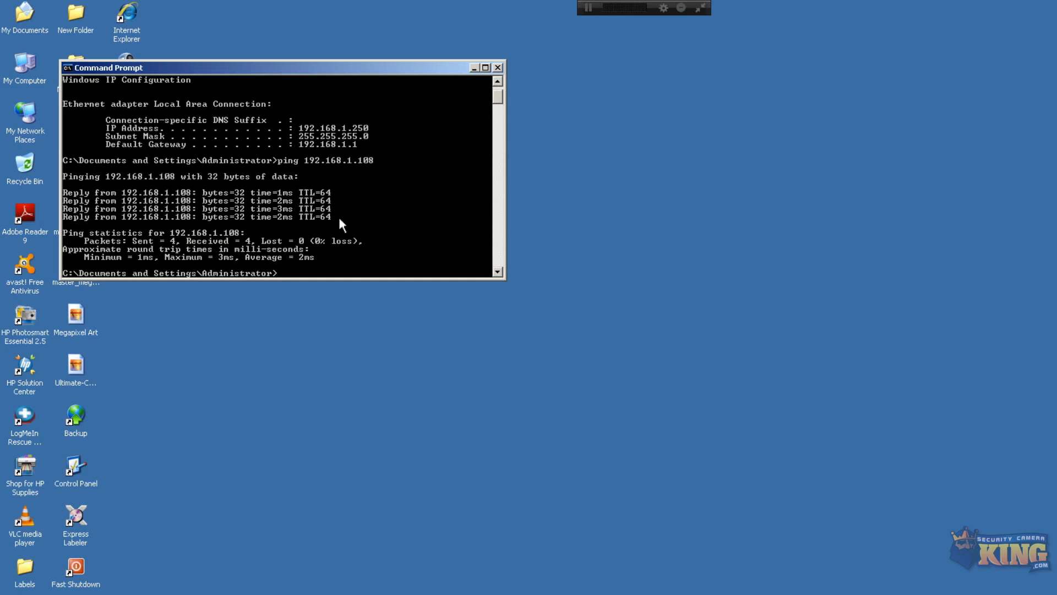
click(498, 68)
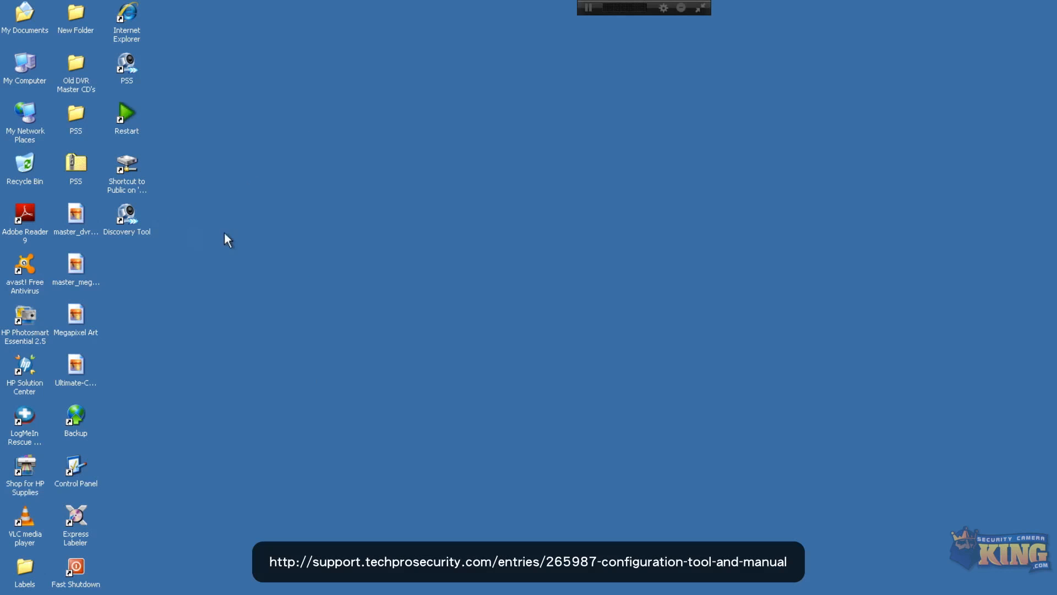
Launch ConfigTool and refresh the device list filtered to IPv4
double_click(128, 216)
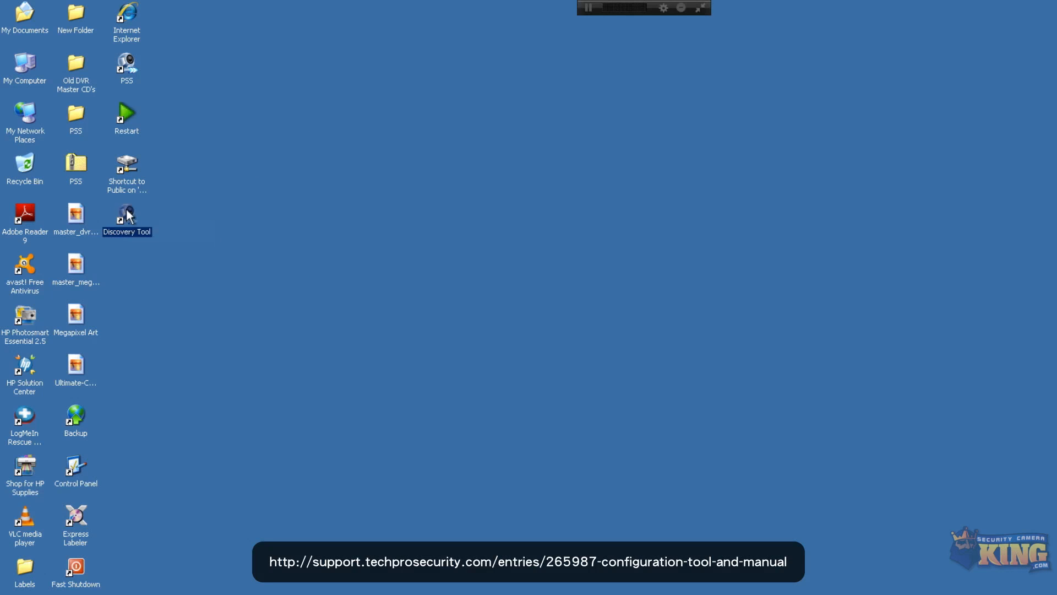
click(680, 366)
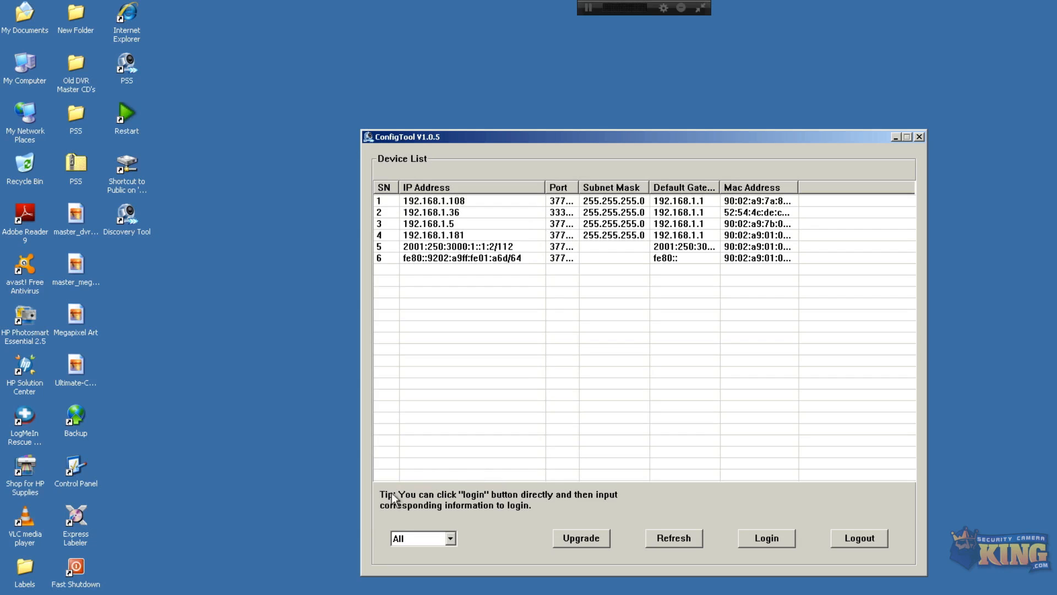
click(451, 539)
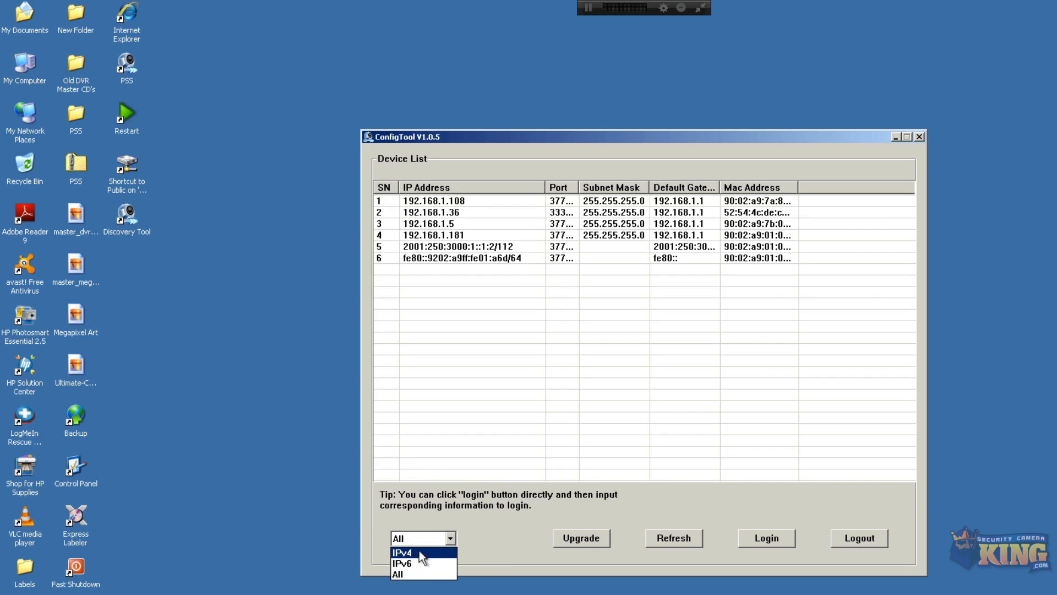
click(665, 538)
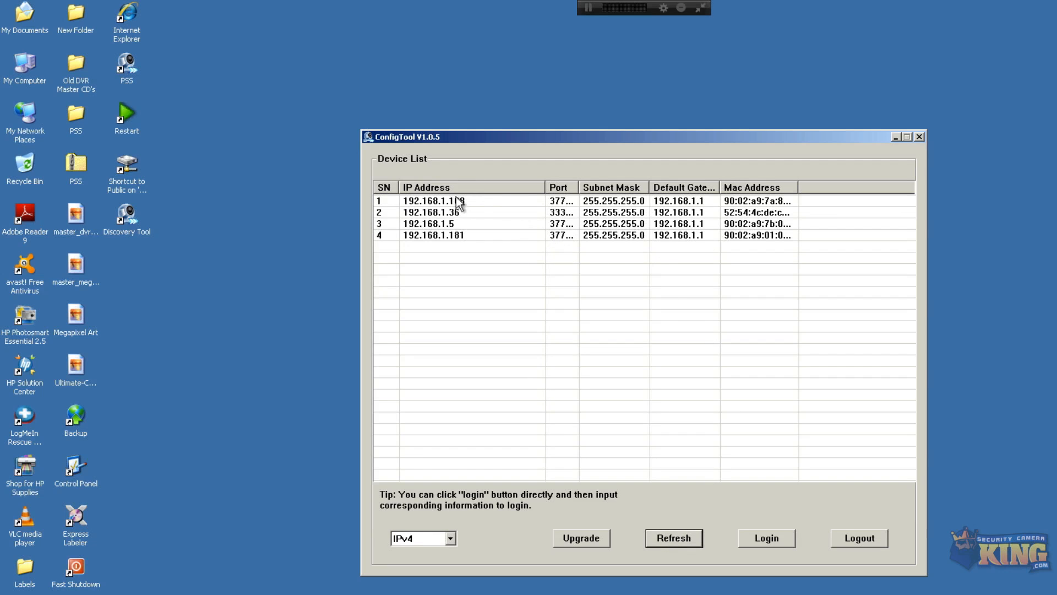
Browse the four devices and widen the Port column to read 37777 and 33333
click(444, 214)
click(446, 224)
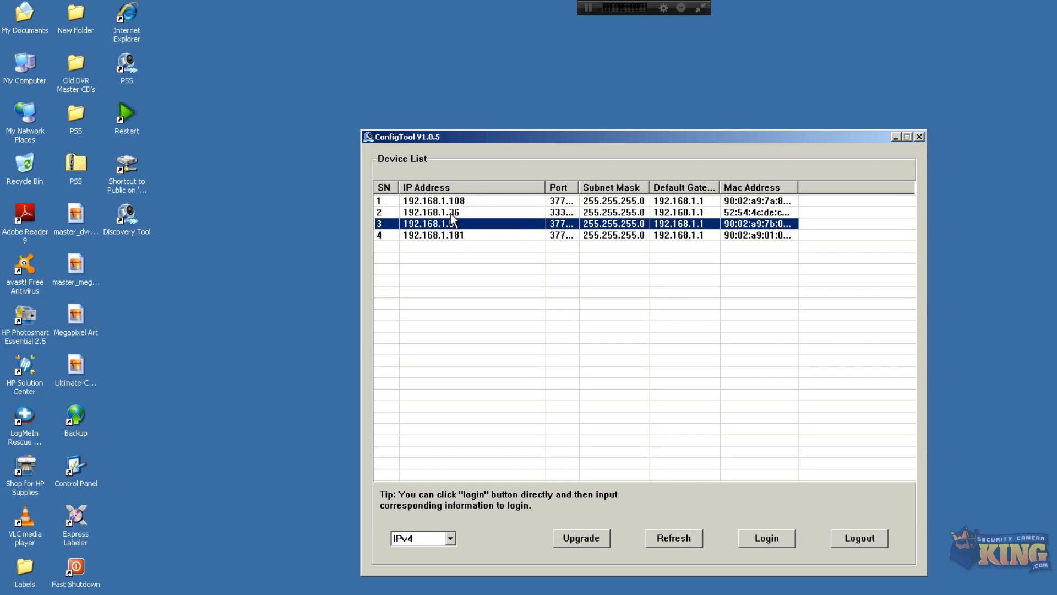
click(448, 211)
click(452, 221)
click(449, 213)
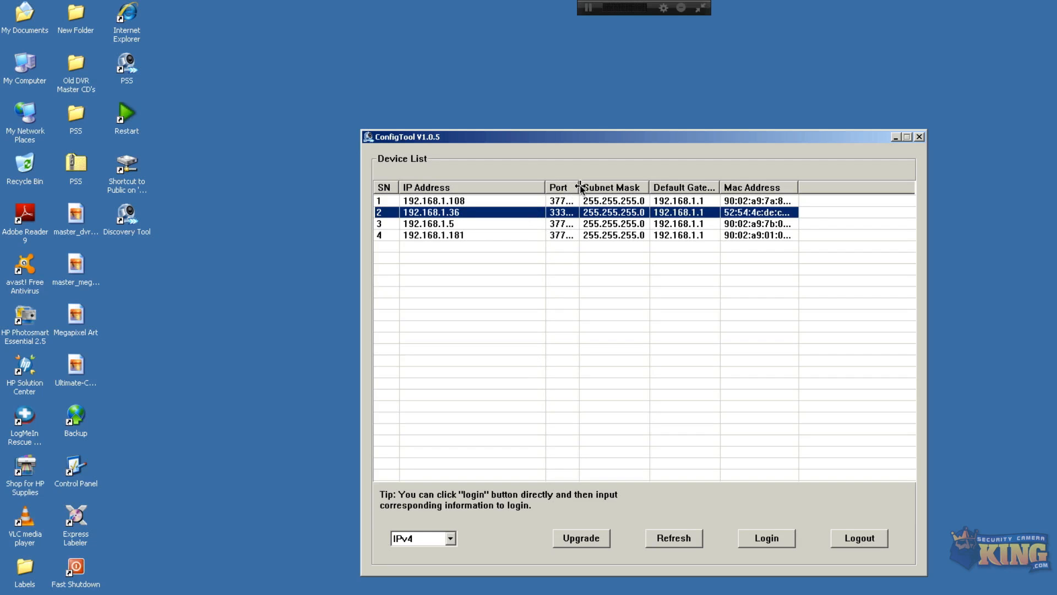
drag(578, 187, 601, 188)
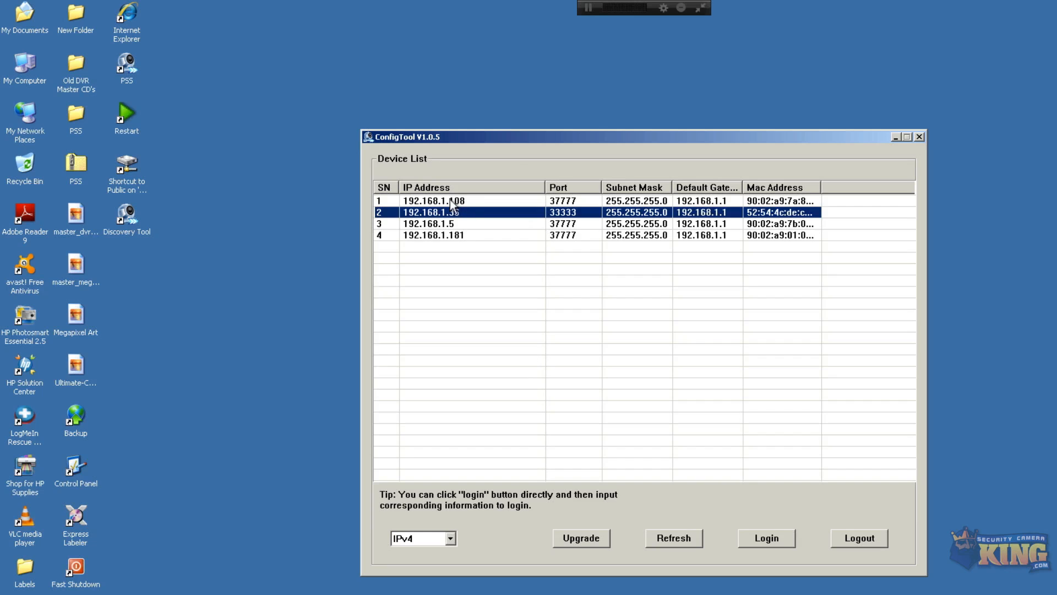
click(469, 203)
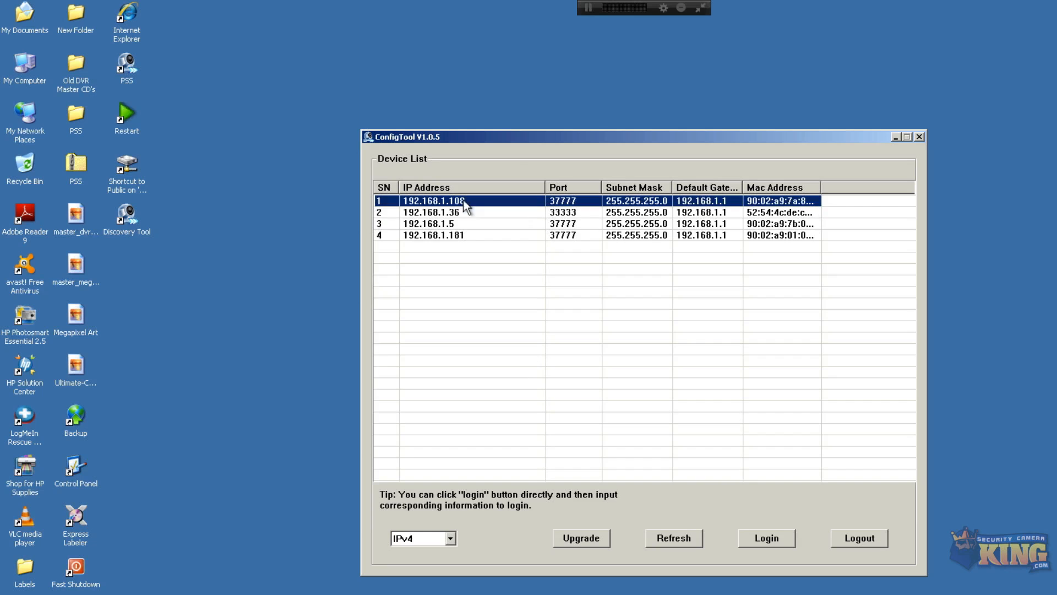
click(416, 236)
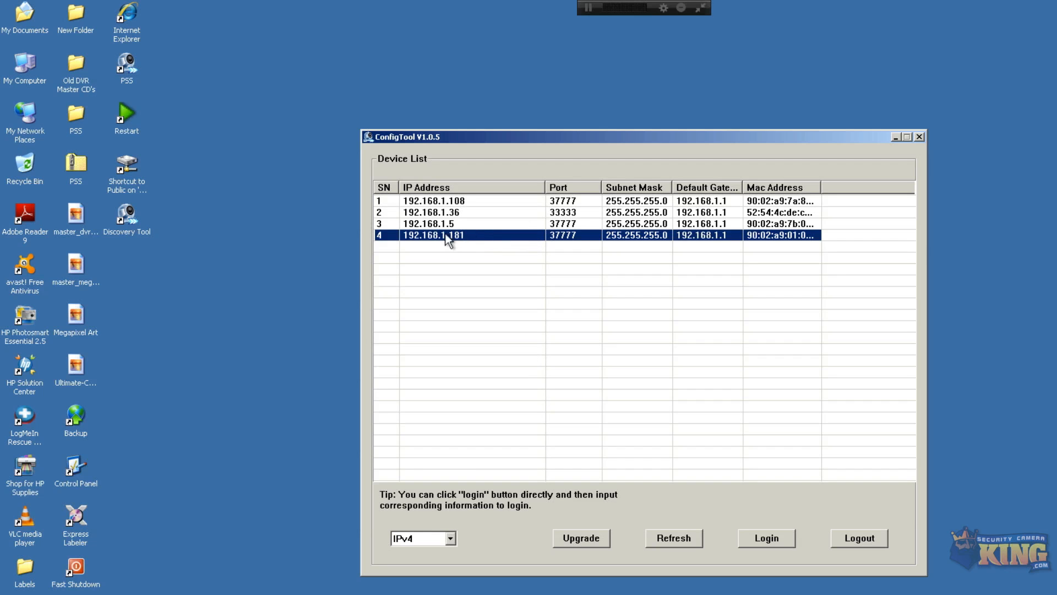
right_click(428, 227)
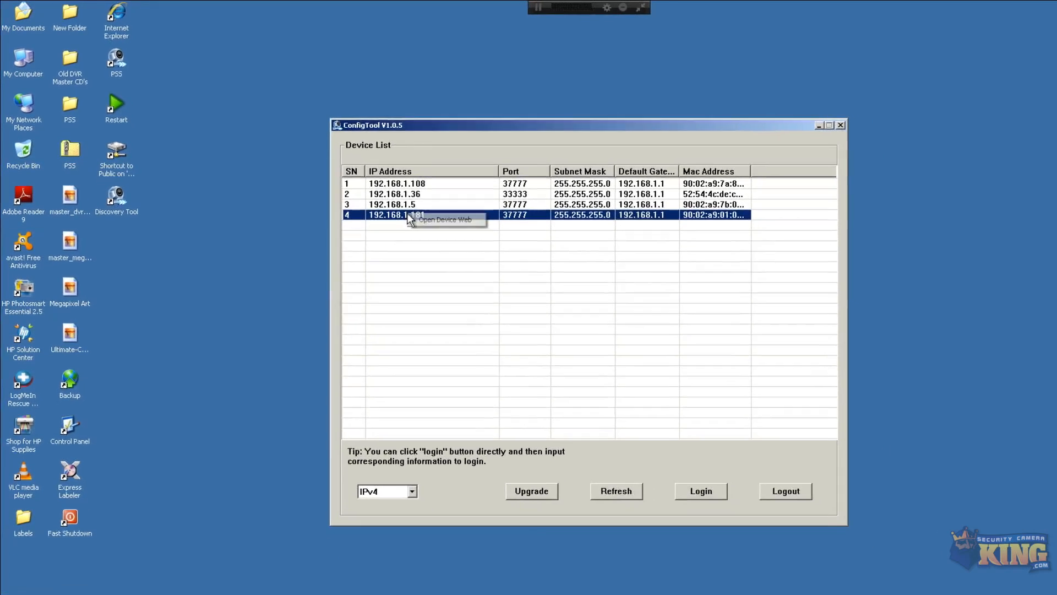
click(386, 198)
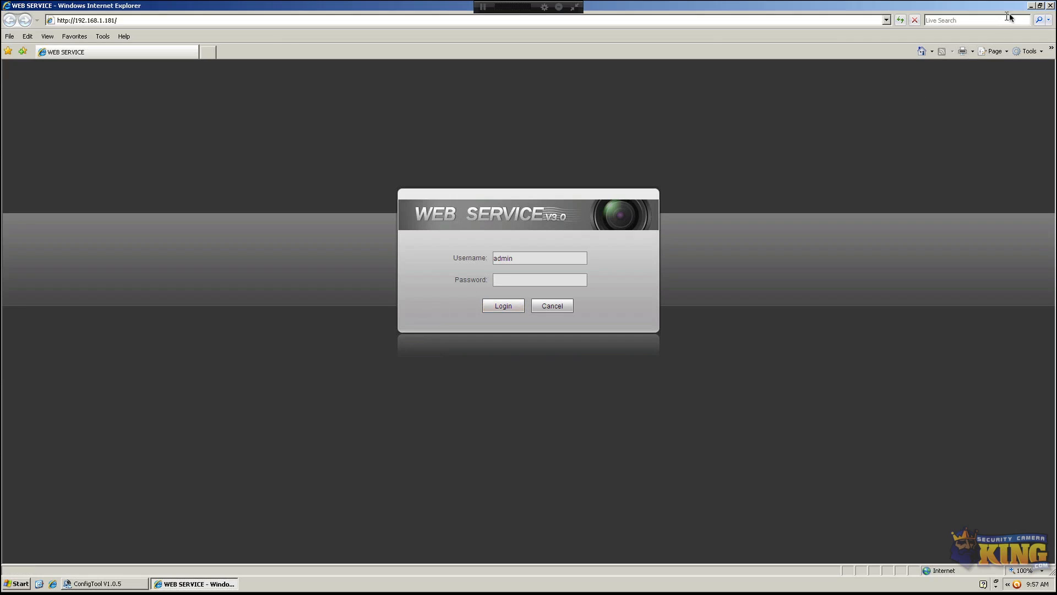
click(1049, 7)
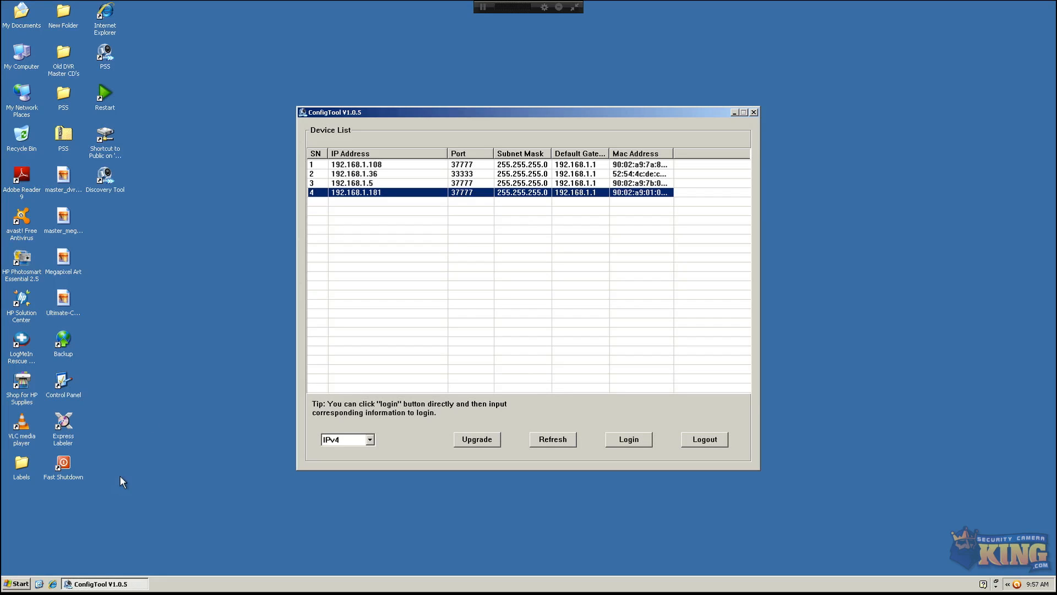
In a new Command Prompt, ping 192.168.1.109 and watch the requests time out
click(20, 584)
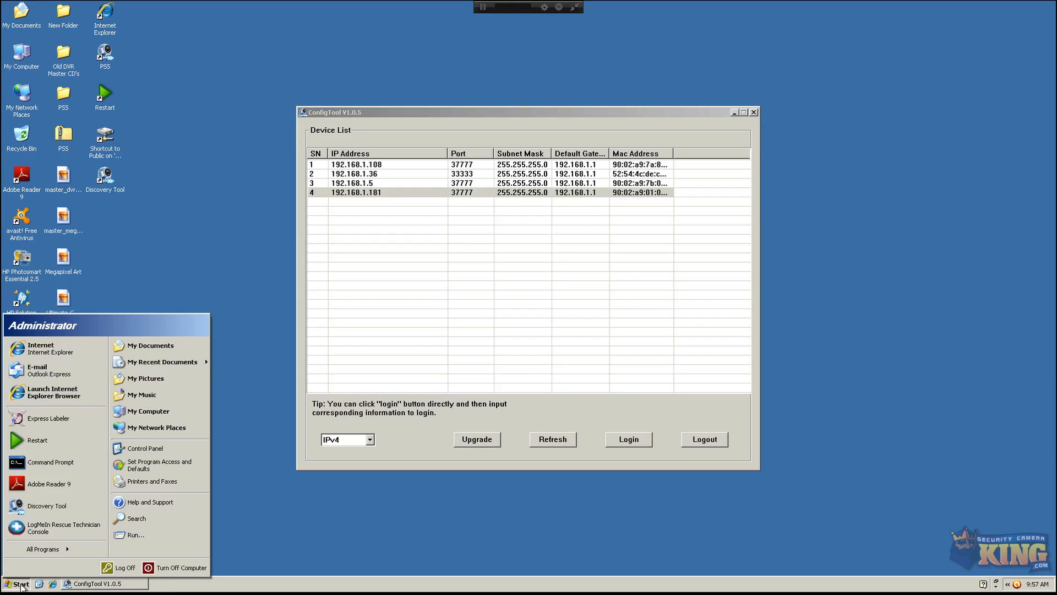
click(59, 464)
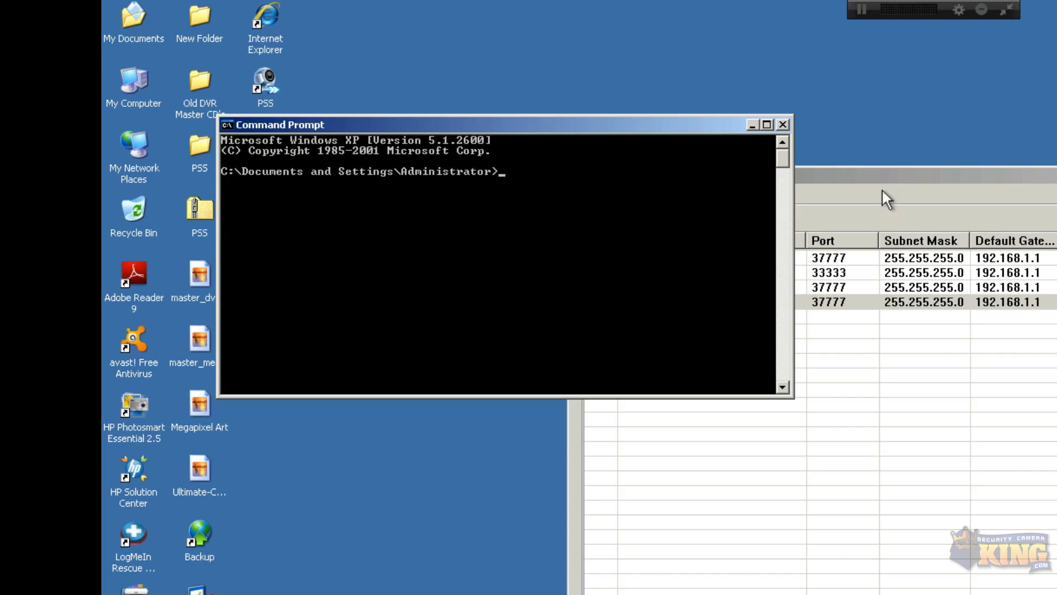
drag(885, 178, 1056, 144)
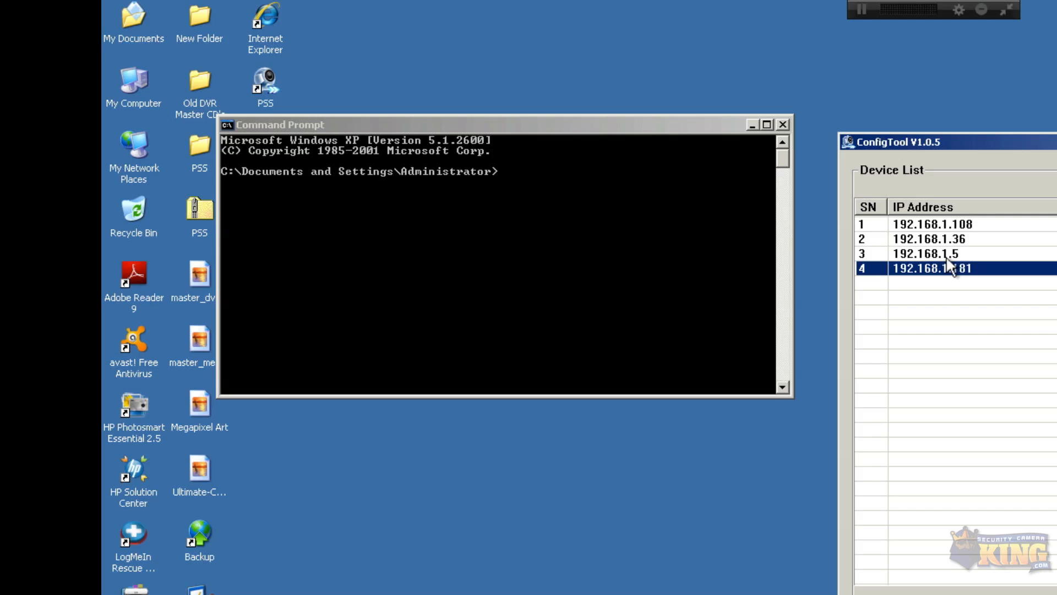
click(708, 328)
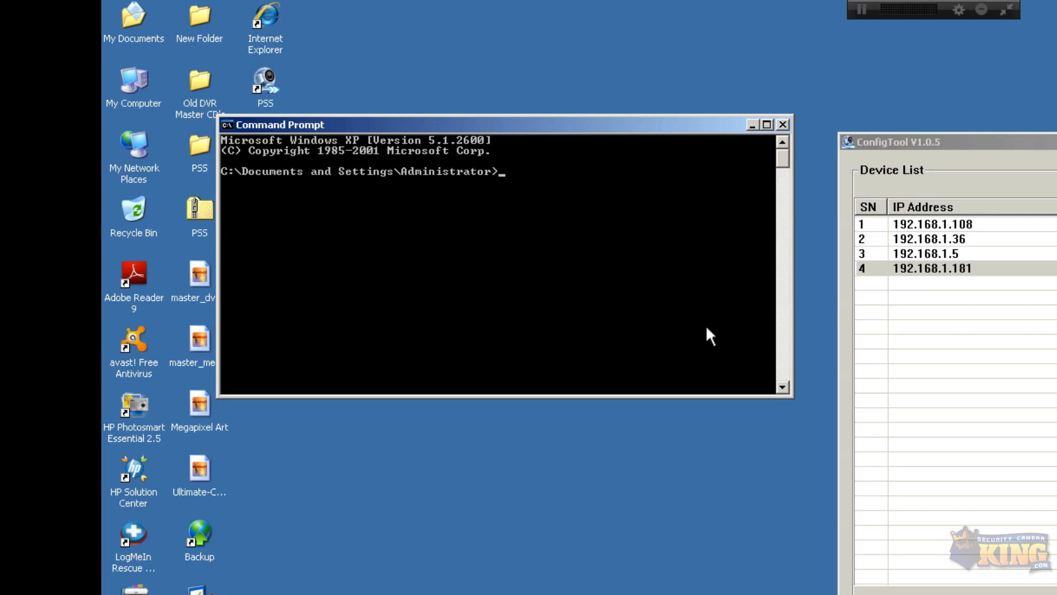
text(ping 192.168.1.109)
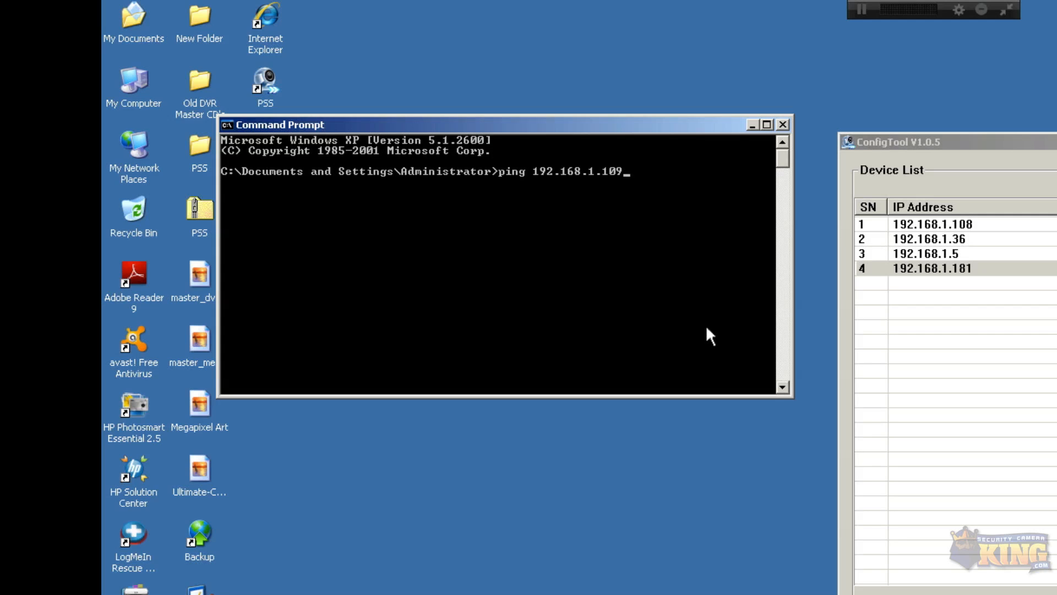
key(Return)
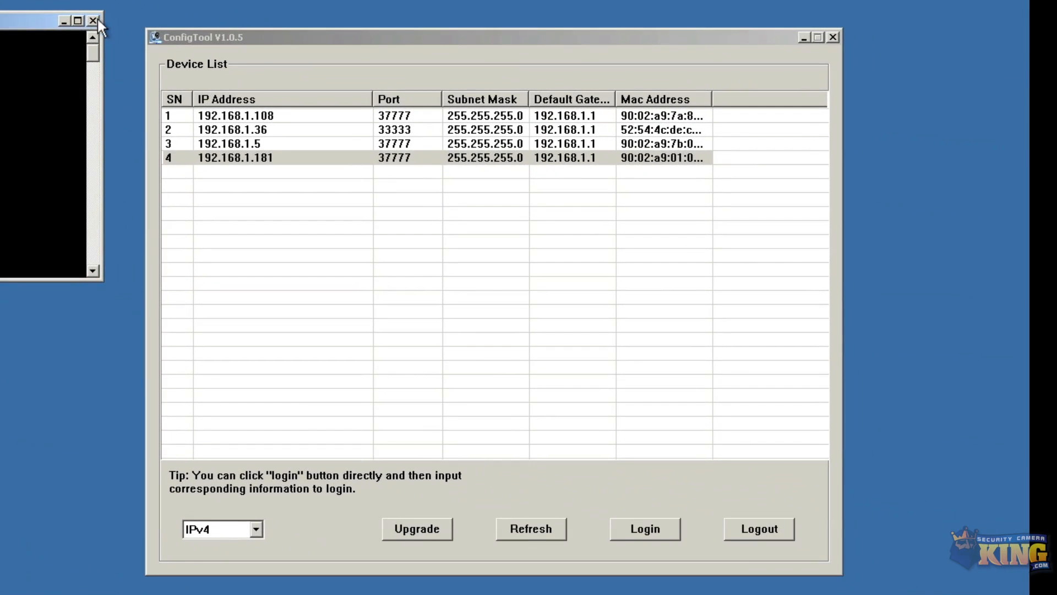
Close the console and log in to the camera at 192.168.1.181 in ConfigTool
click(447, 73)
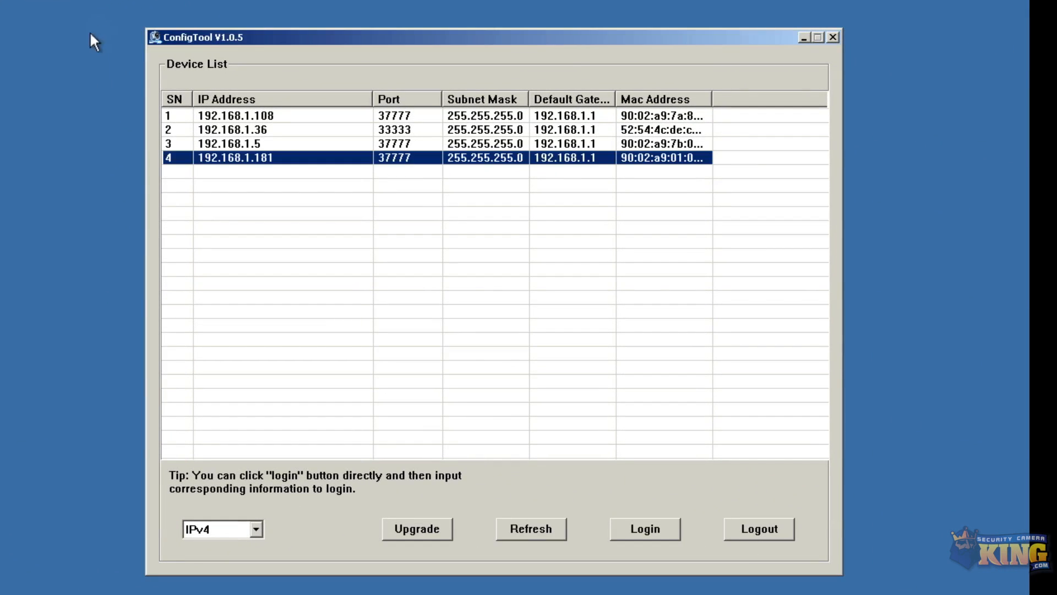
double_click(262, 157)
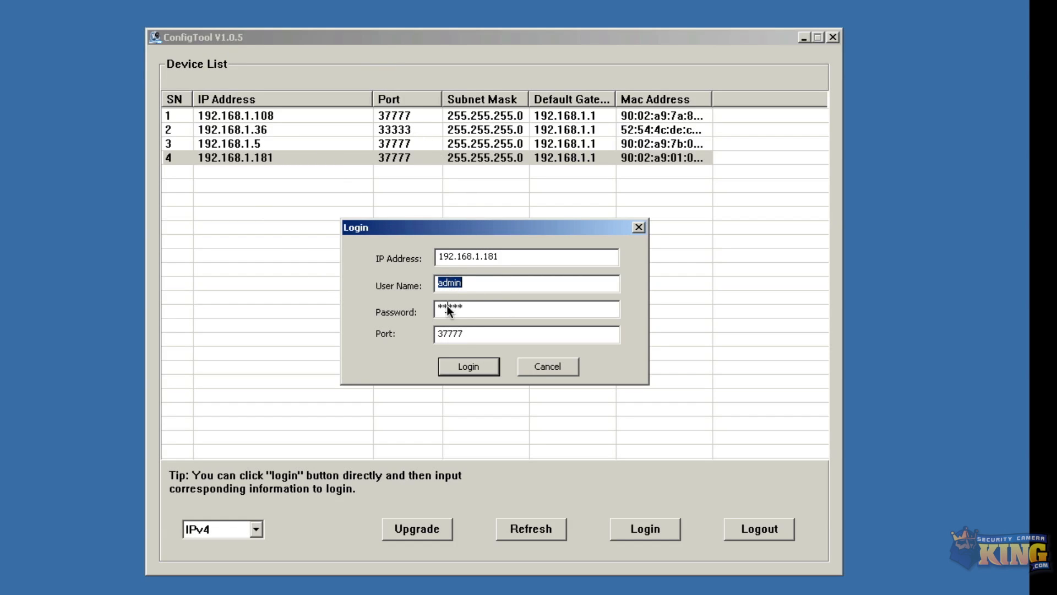
drag(469, 335, 441, 335)
click(468, 366)
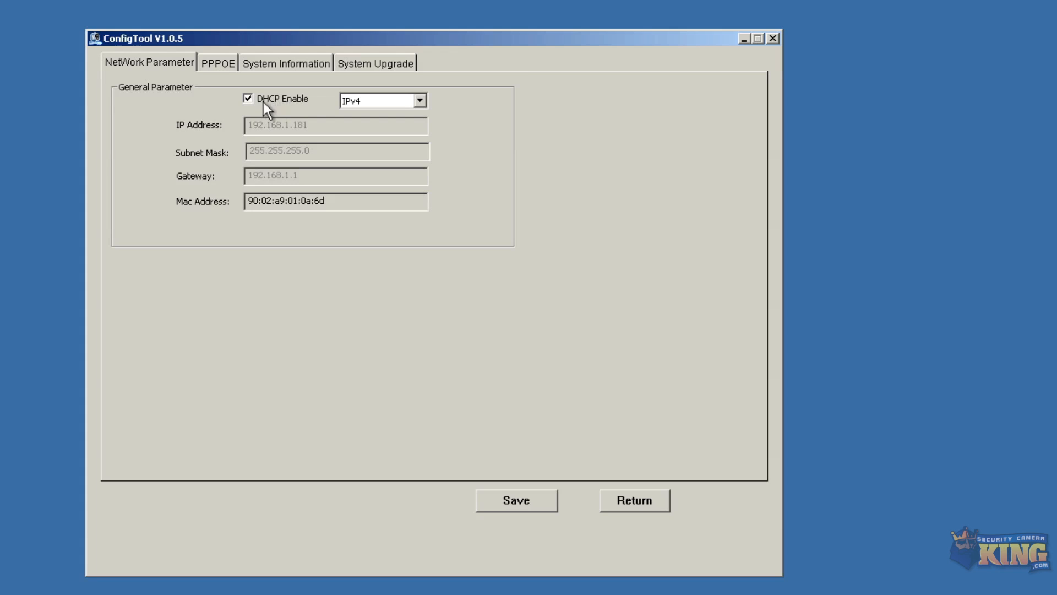
Turn off DHCP and save the camera's IP as 192.168.1.109
click(248, 98)
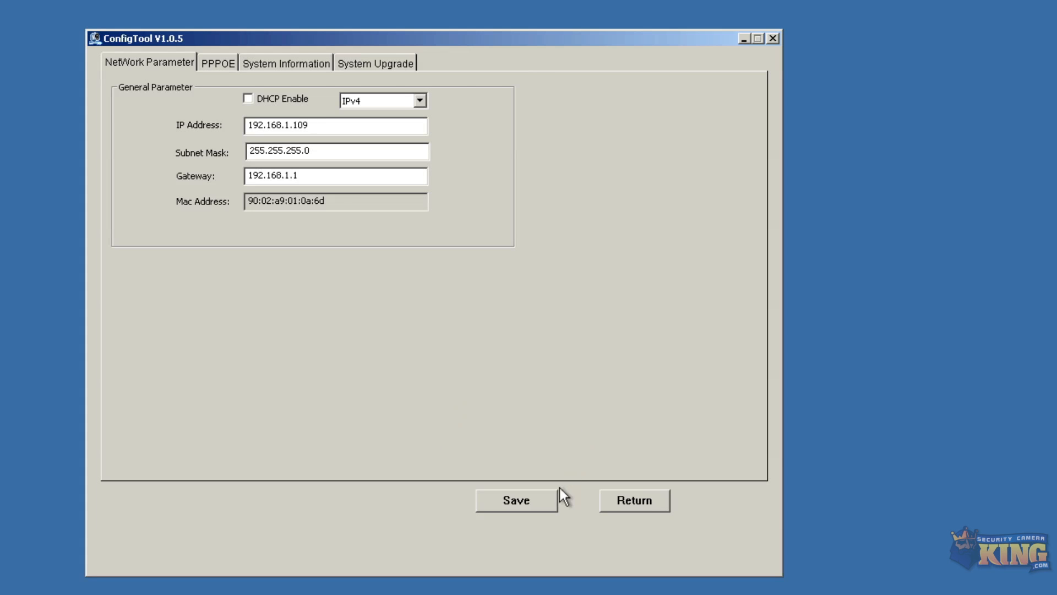
click(524, 501)
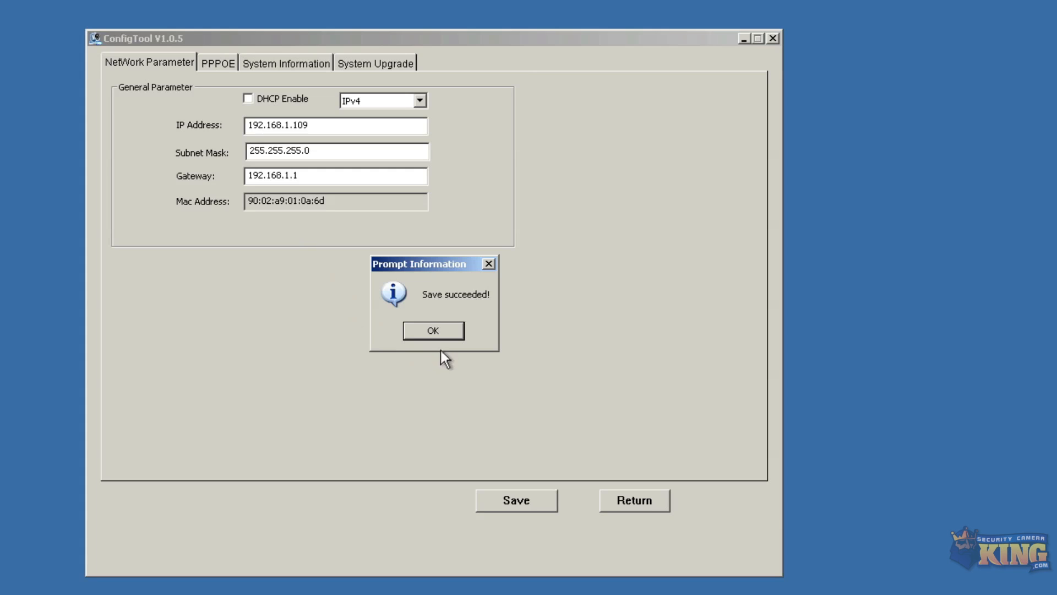
click(434, 333)
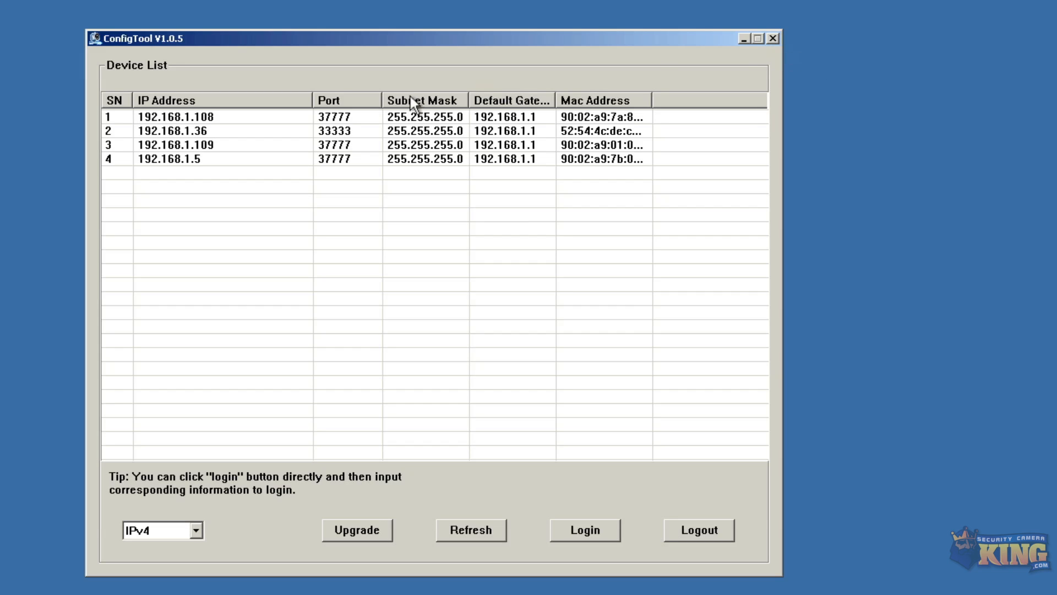
Choose Open Device Web for the camera at 192.168.1.109 in the Device List
right_click(209, 146)
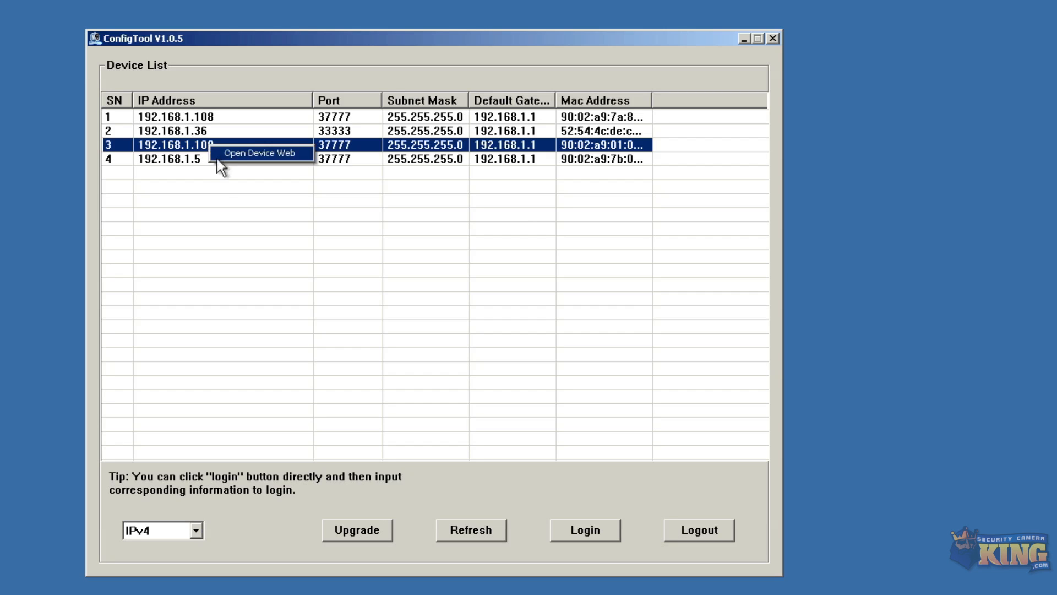
right_click(191, 142)
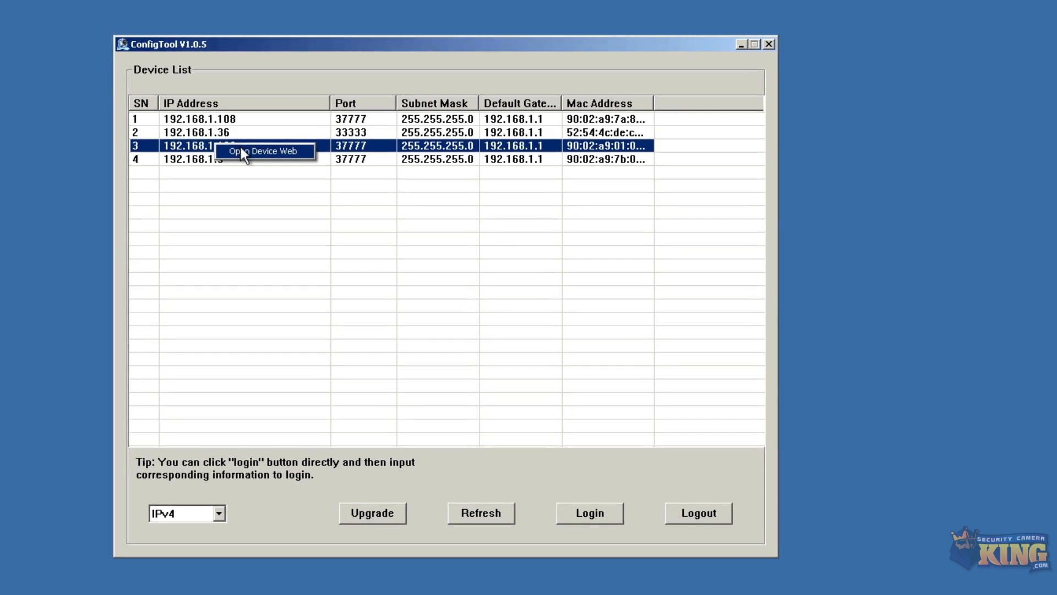
click(245, 154)
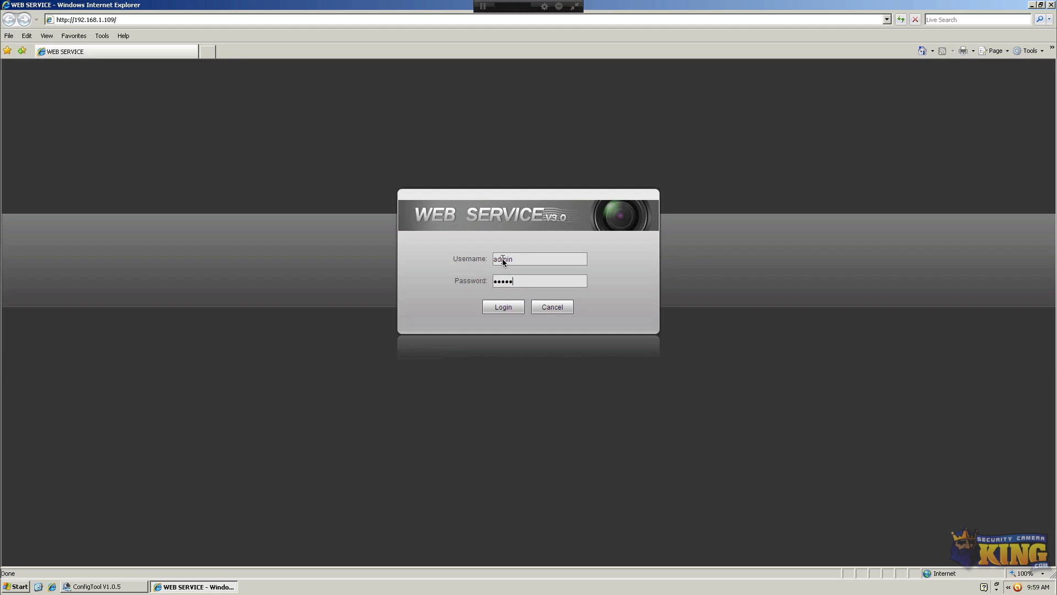
Log in to WEB SERVICE, view the live video full screen and back, then enter Setup
key(Return)
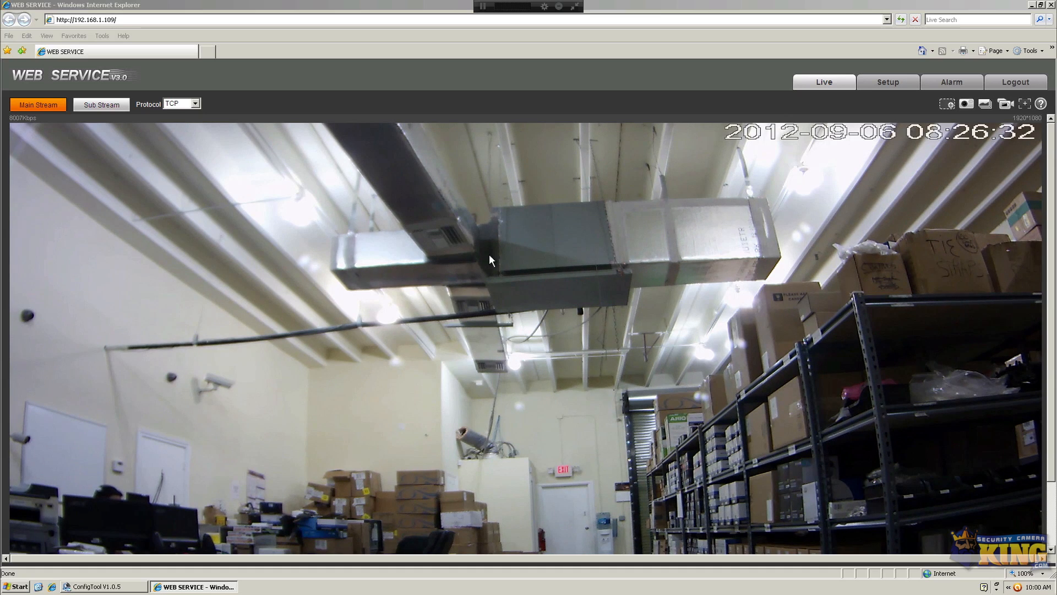
mouse_move(1049, 189)
mouse_down()
mouse_move(1046, 271)
mouse_move(1048, 193)
mouse_up()
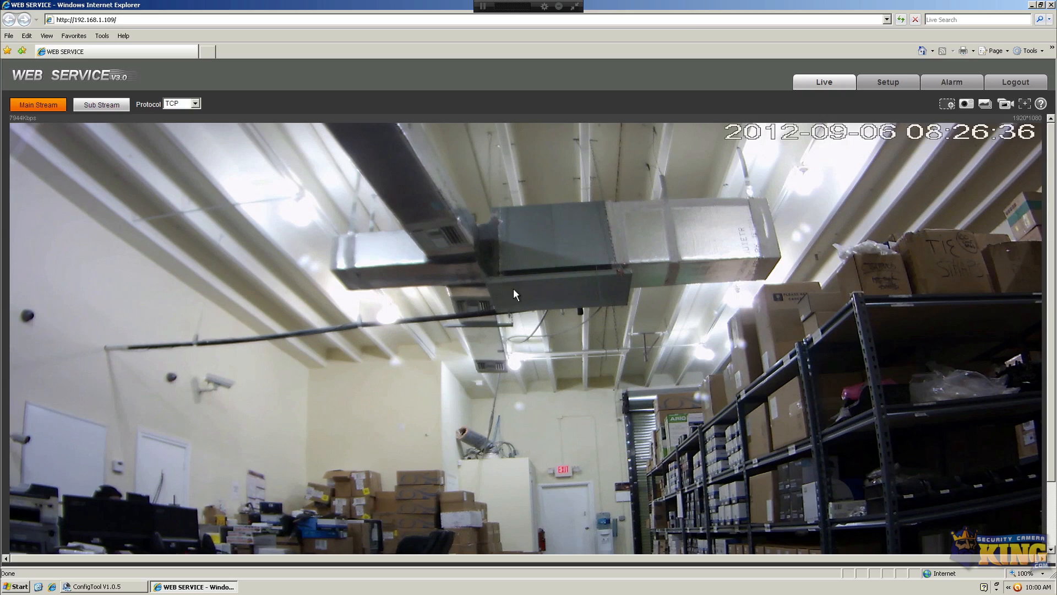
double_click(511, 288)
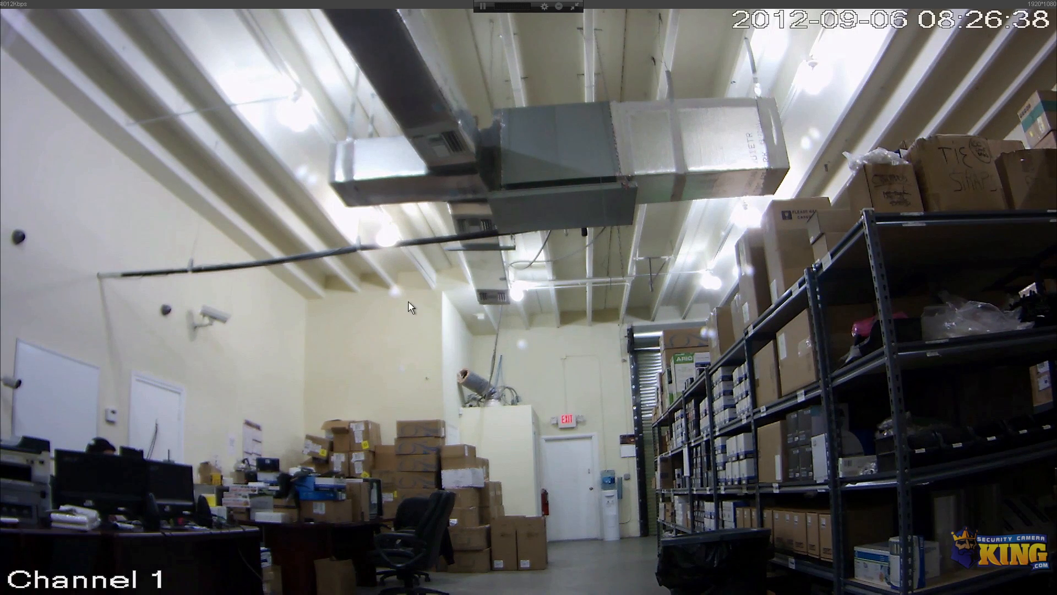
double_click(482, 268)
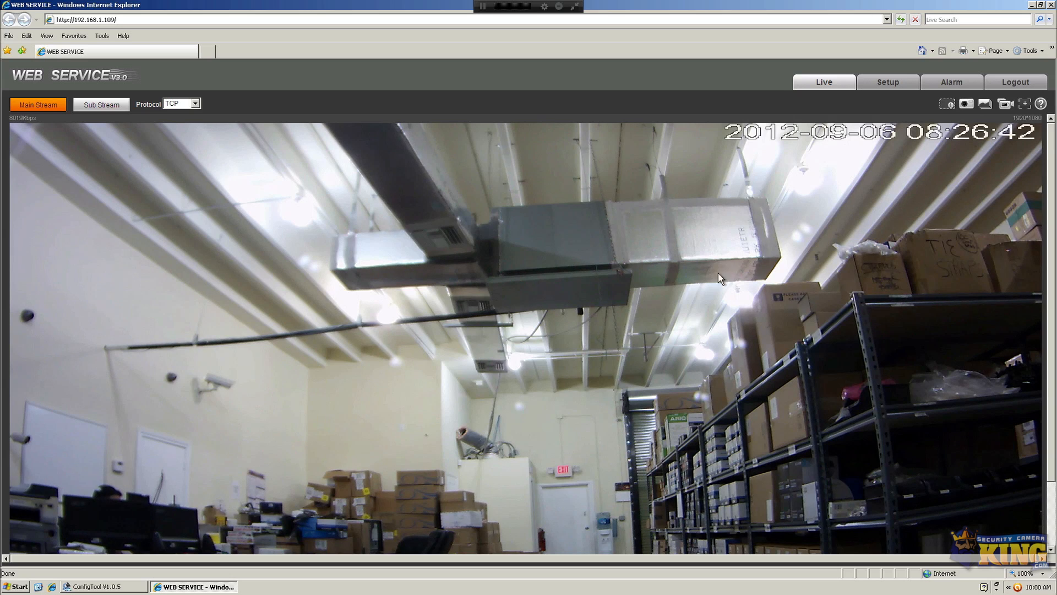
click(883, 83)
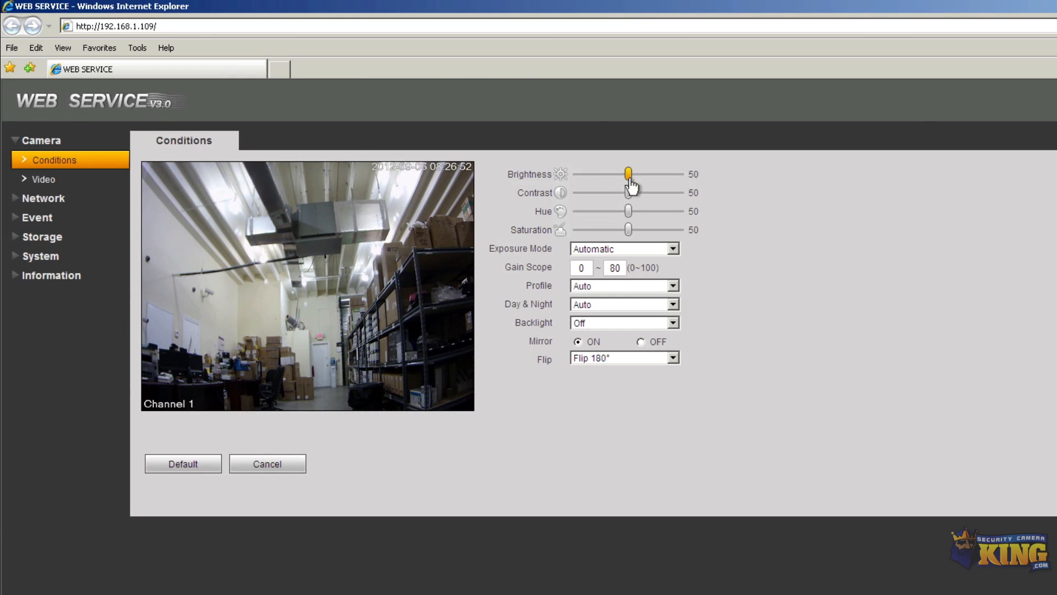
Brighten the image slightly and raise contrast from 50 to 59
mouse_move(630, 176)
drag(631, 176, 635, 176)
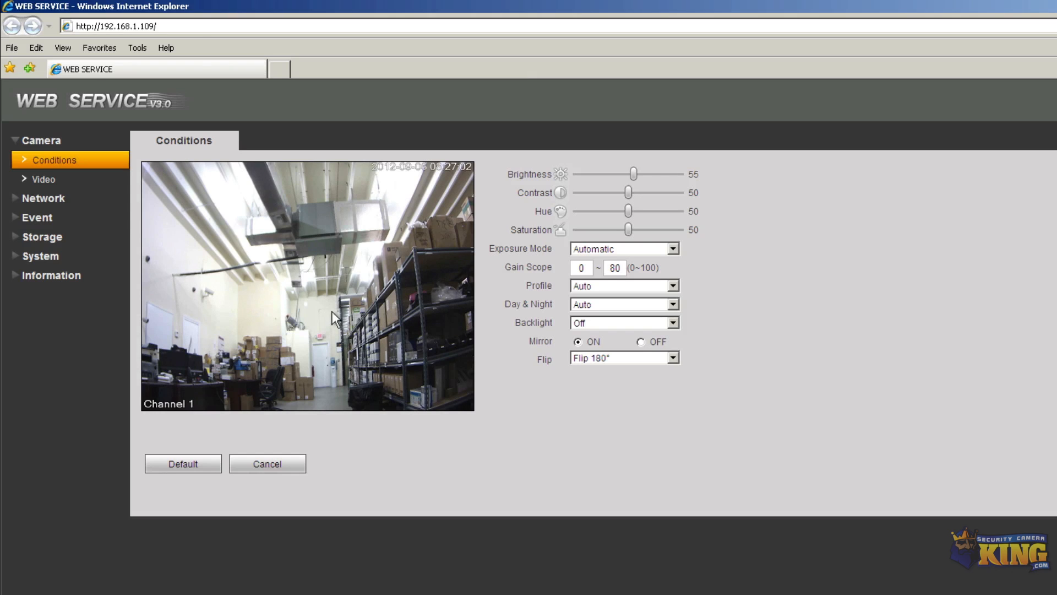
mouse_move(629, 202)
drag(629, 198, 640, 207)
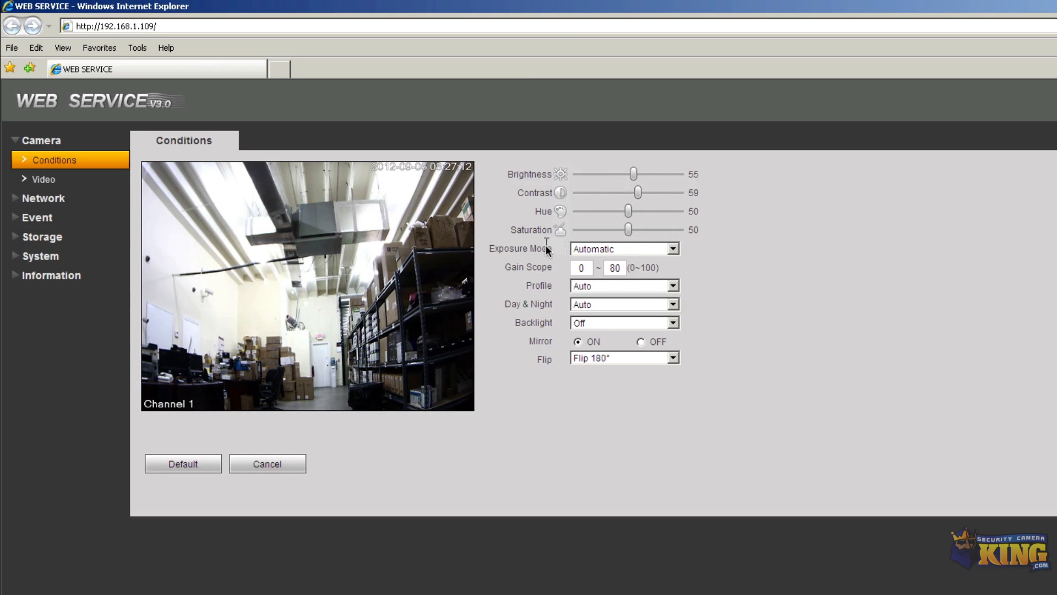
Try Low Noise and Anti-flicker exposure, return to Automatic, and restore the default conditions
click(606, 247)
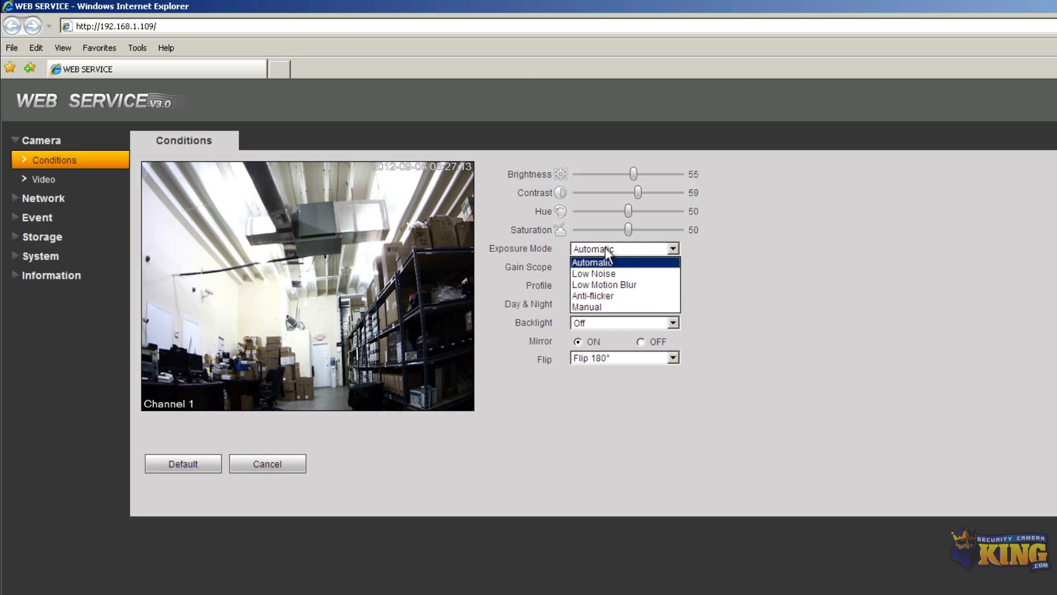
click(590, 273)
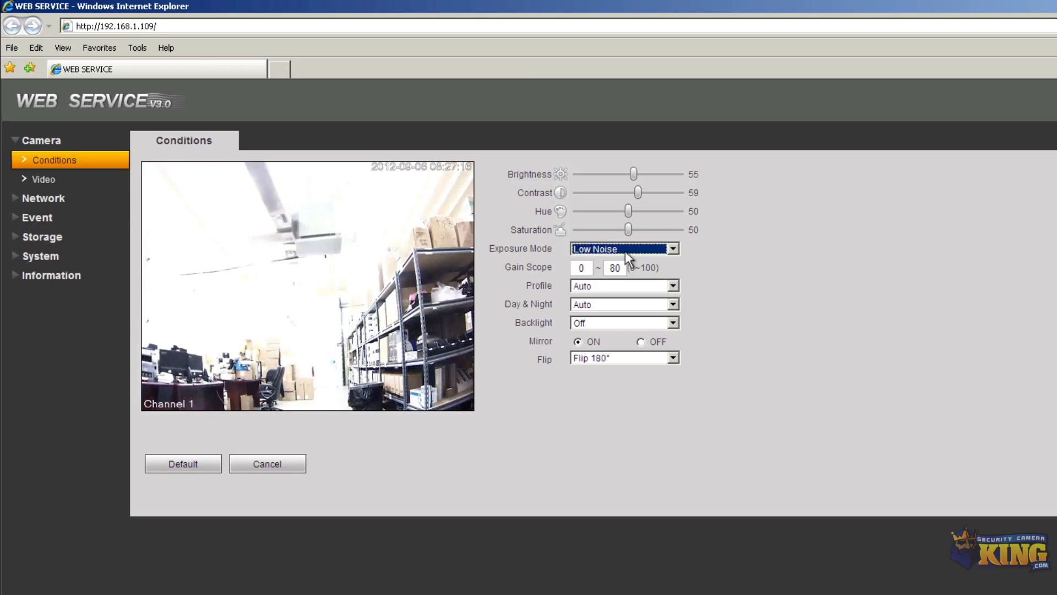
click(625, 250)
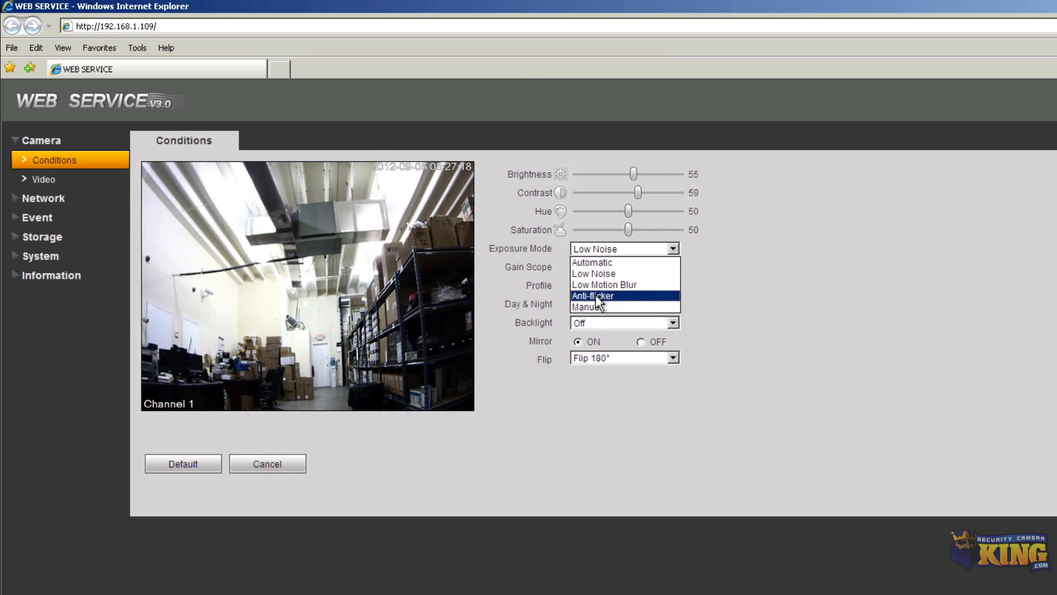
click(594, 295)
click(631, 249)
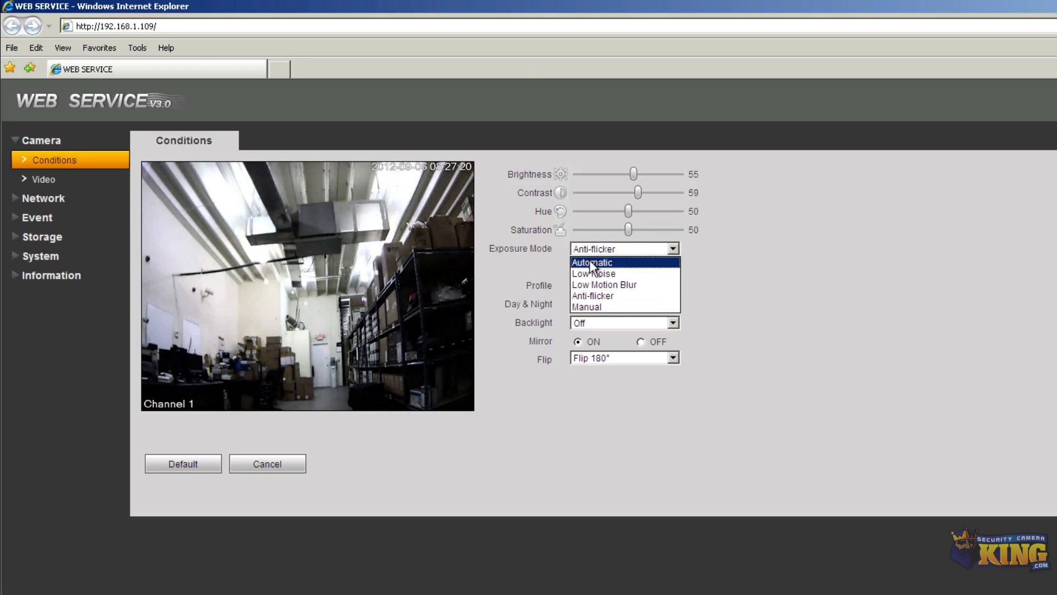
click(589, 261)
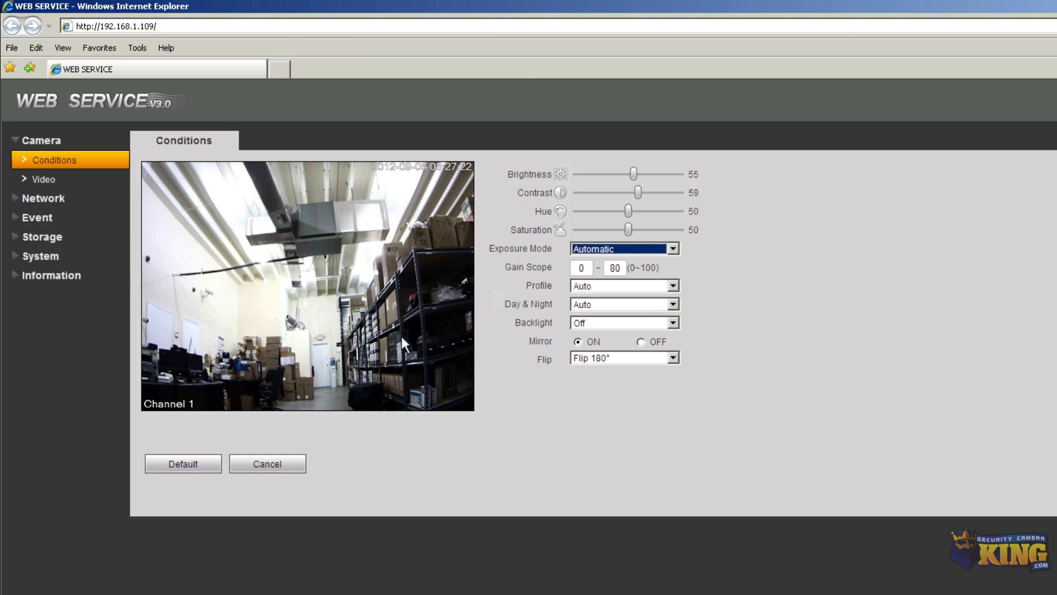
click(194, 466)
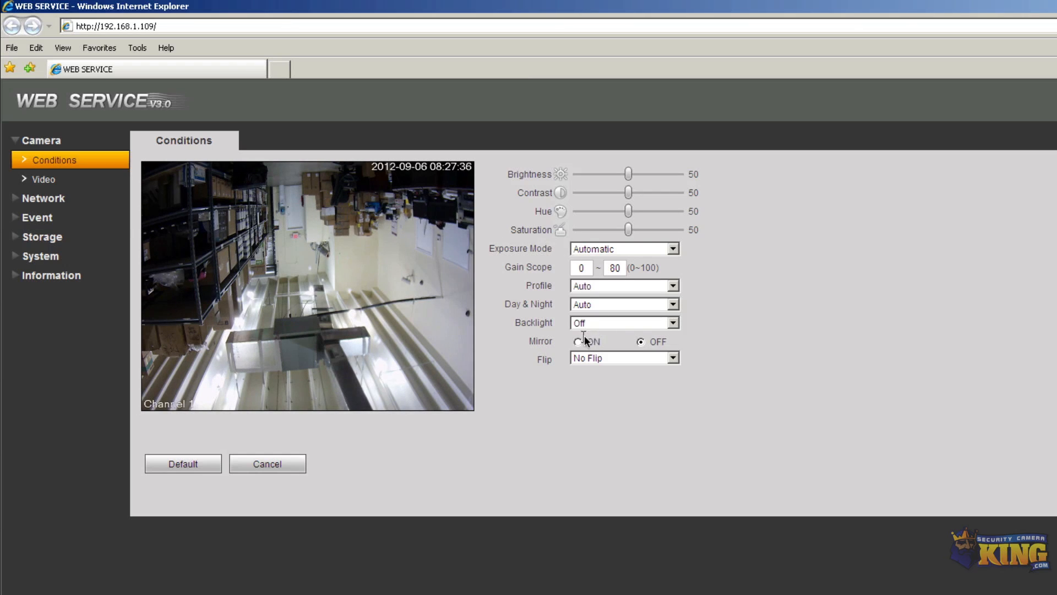
Keep Backlight Off, set Flip to Flip 180° and turn Mirror ON
click(600, 323)
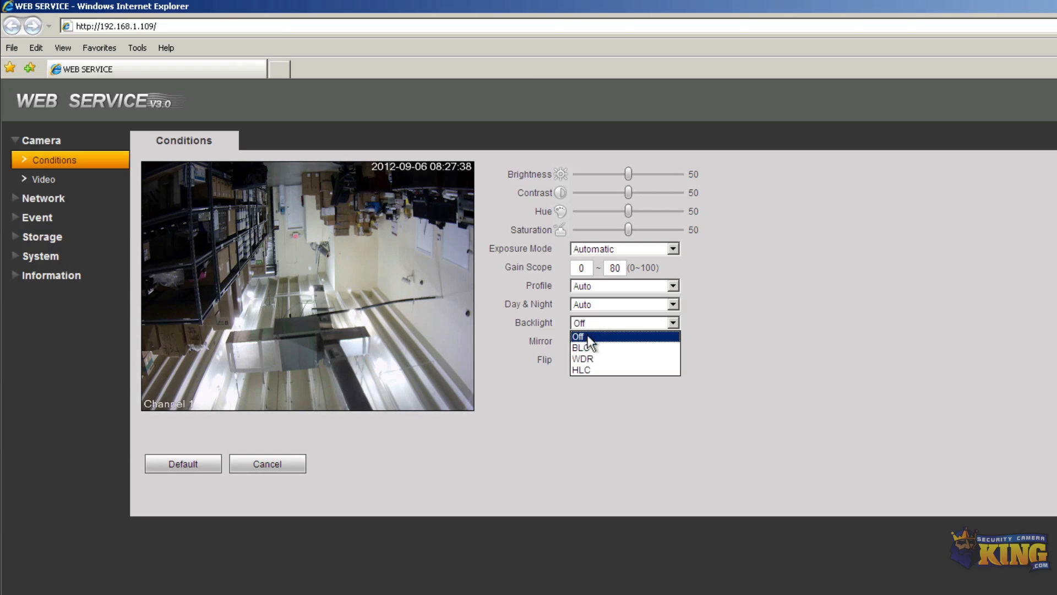
click(658, 325)
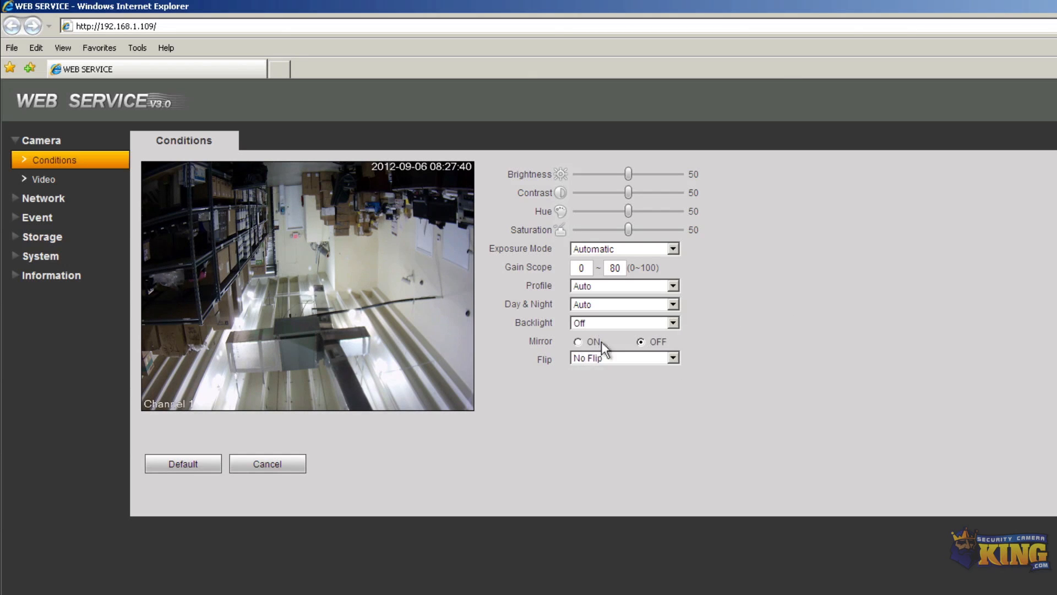
click(584, 358)
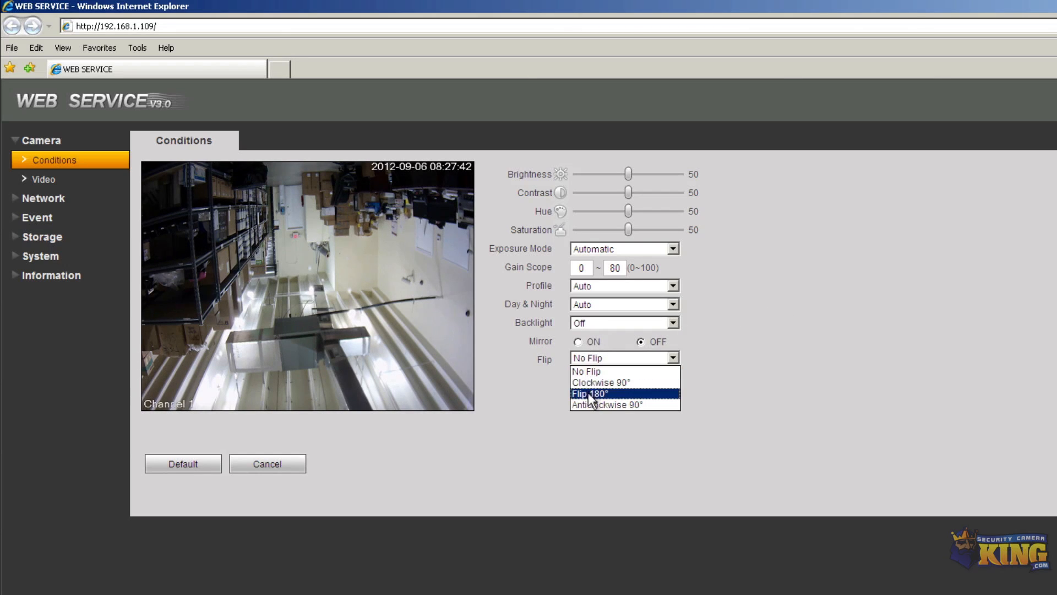
click(589, 393)
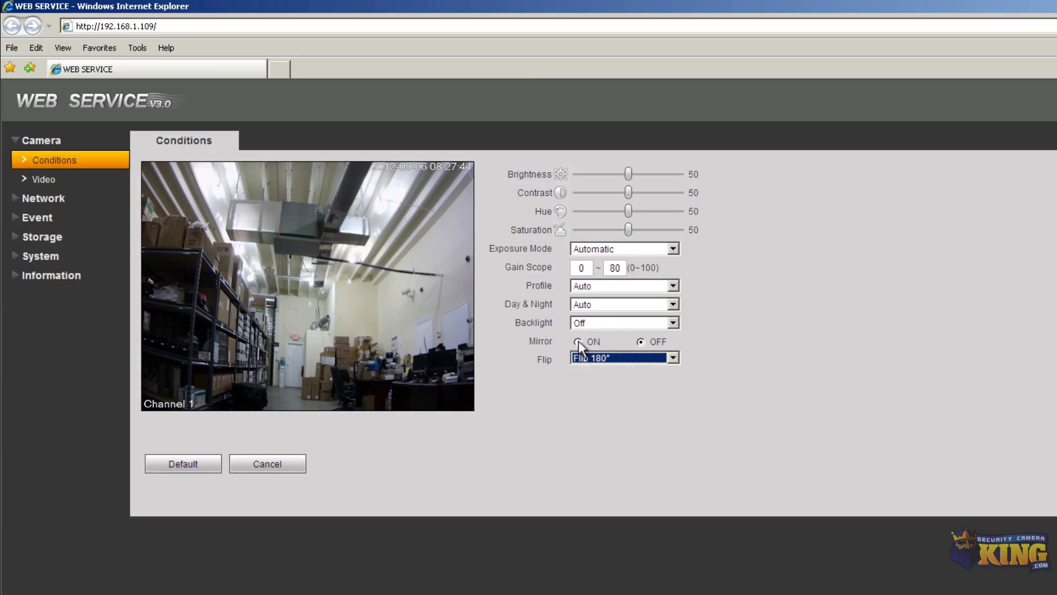
click(578, 341)
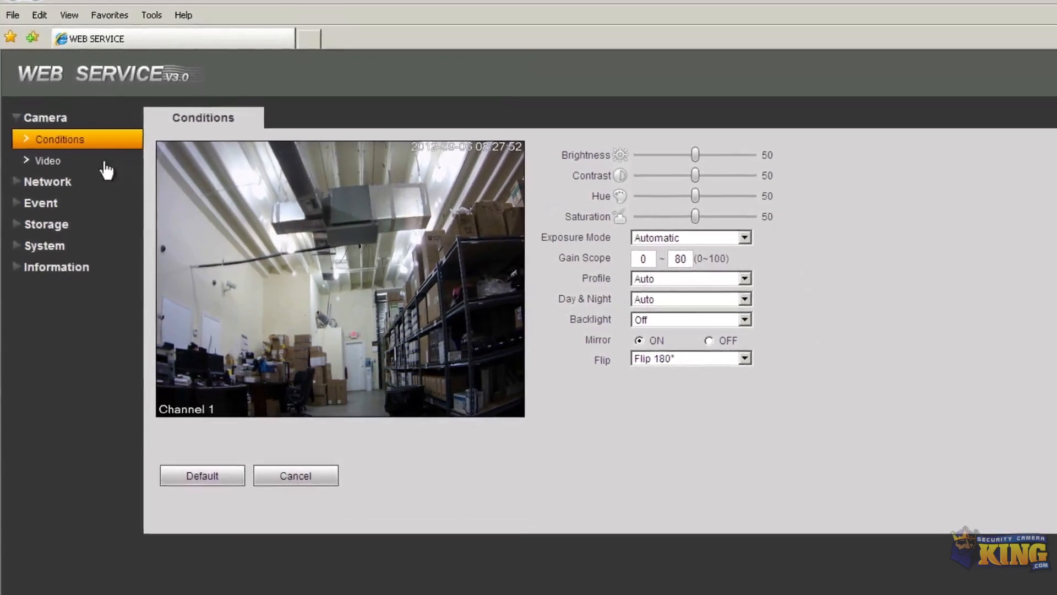
Open Camera > Video and confirm the main stream frame rate stays at 30 FPS
click(51, 149)
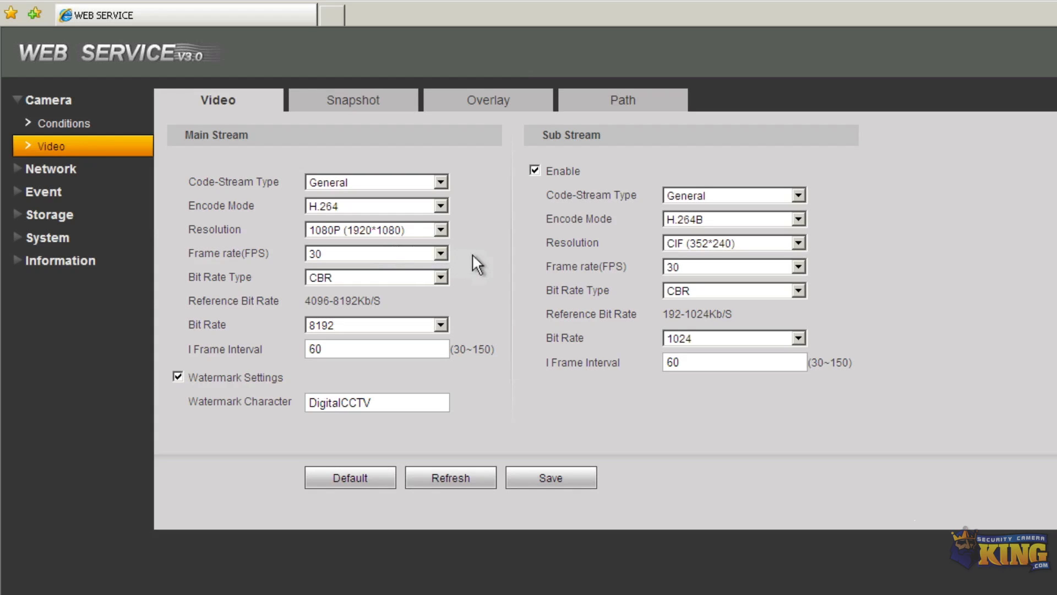
click(328, 253)
click(533, 251)
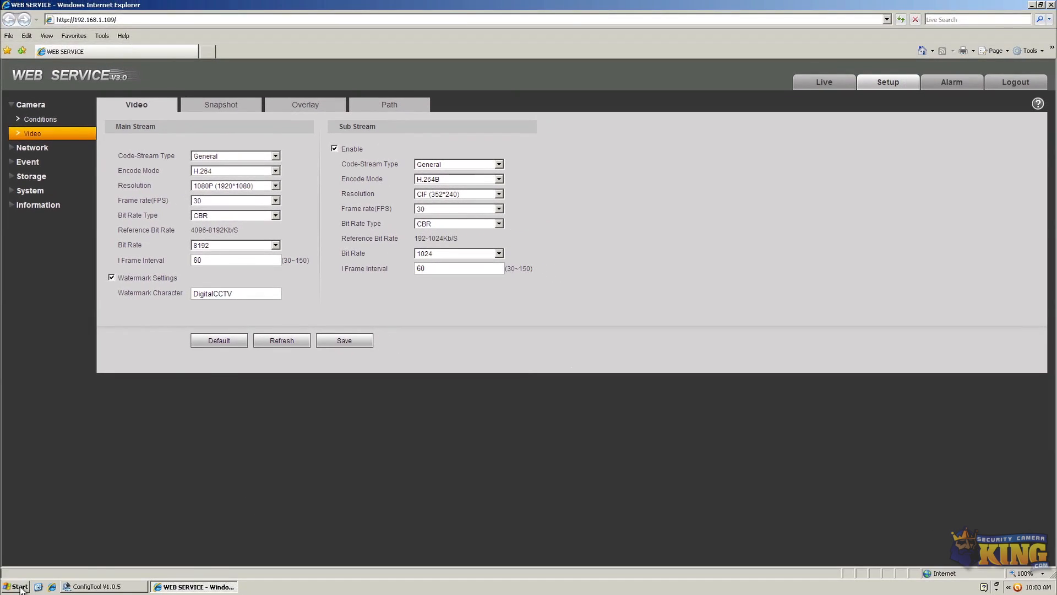
Launch Calculator from Accessories and place it right of the Sub Stream panel
click(21, 586)
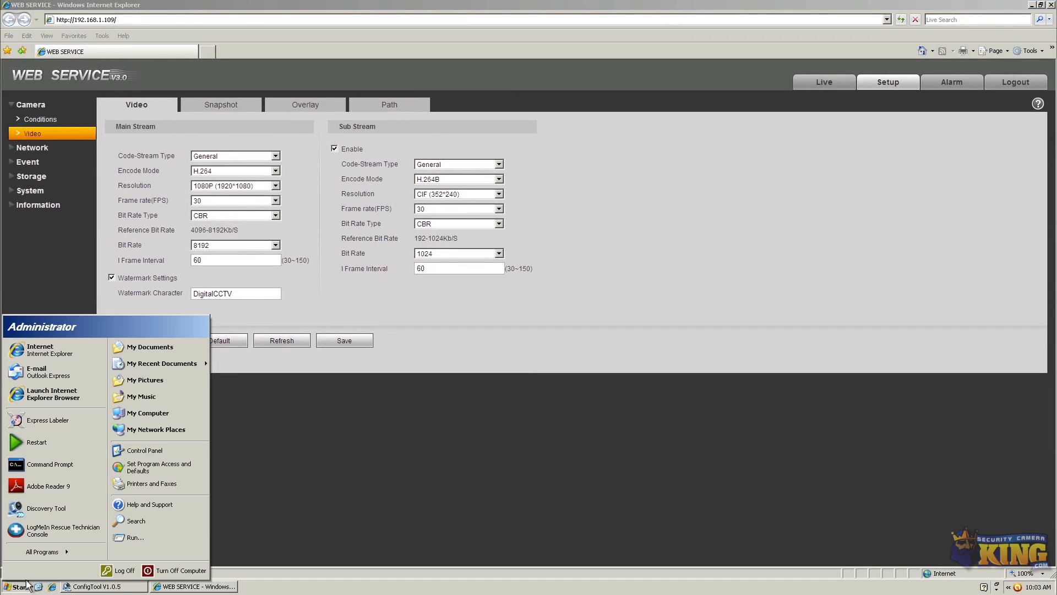
click(42, 551)
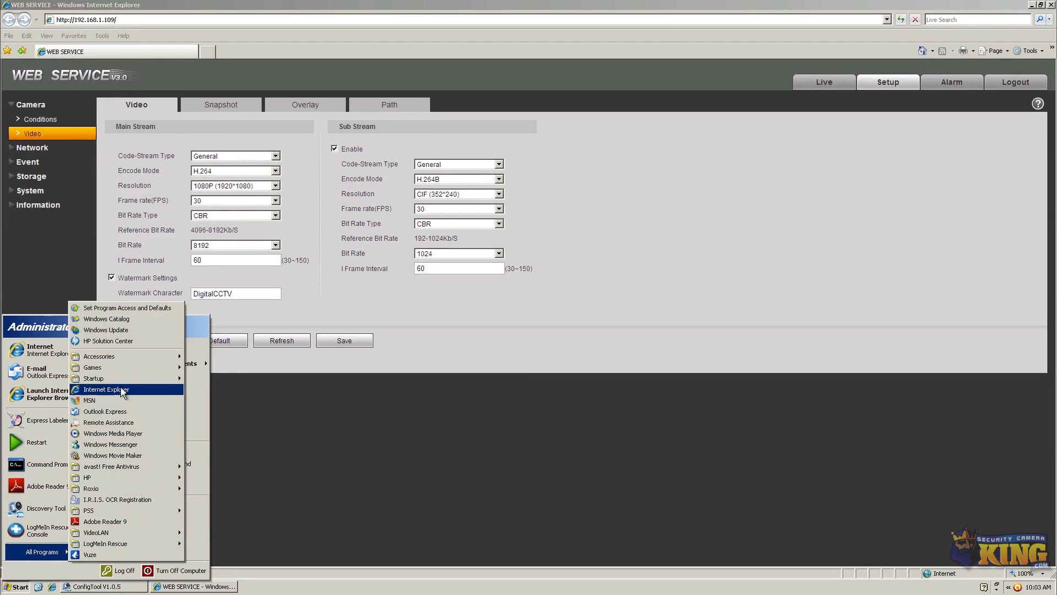
mouse_move(115, 356)
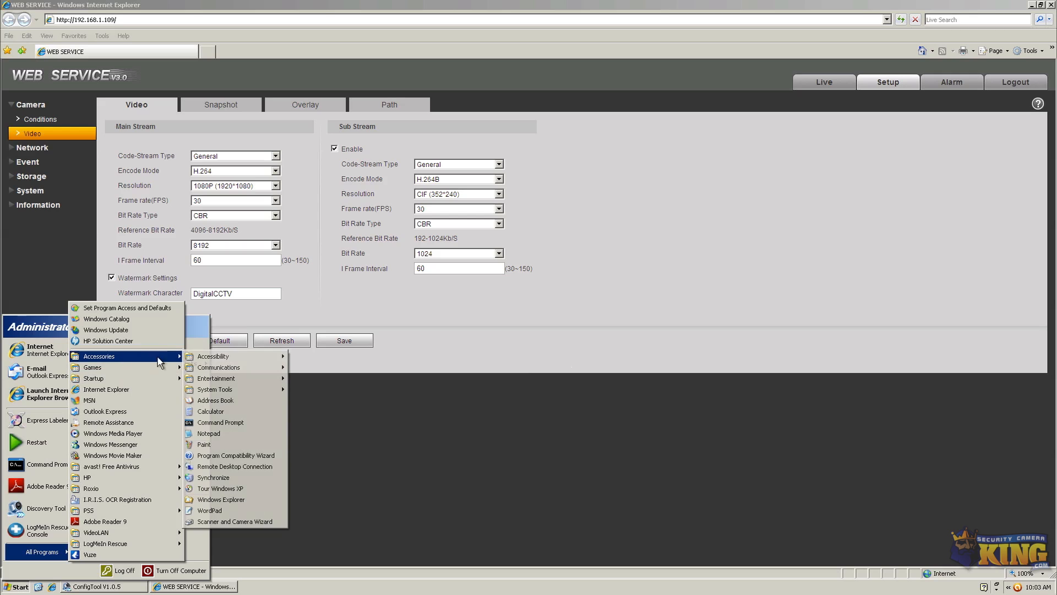
click(207, 412)
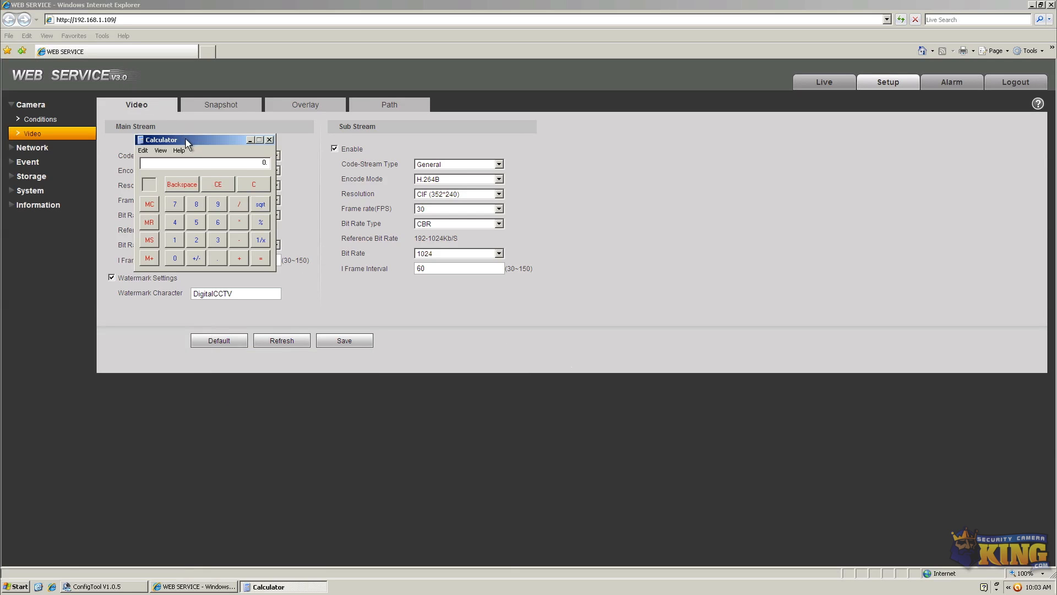
drag(186, 144, 656, 143)
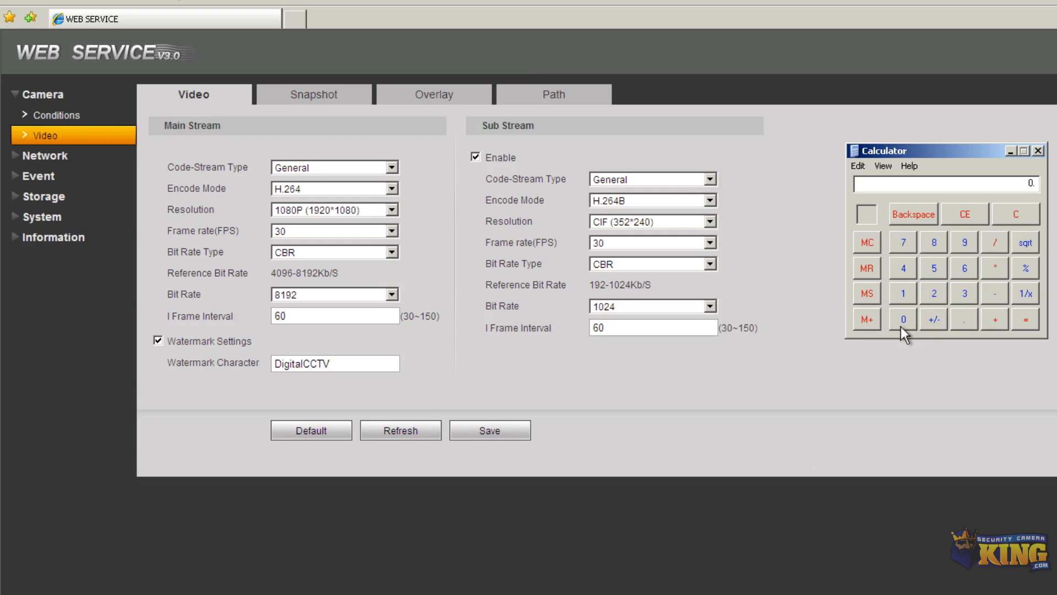
Calculate 120 ÷ 6 in Calculator
click(903, 292)
click(934, 293)
click(903, 318)
click(964, 268)
click(1019, 319)
Clear the display and calculate 240 ÷ 6
click(963, 216)
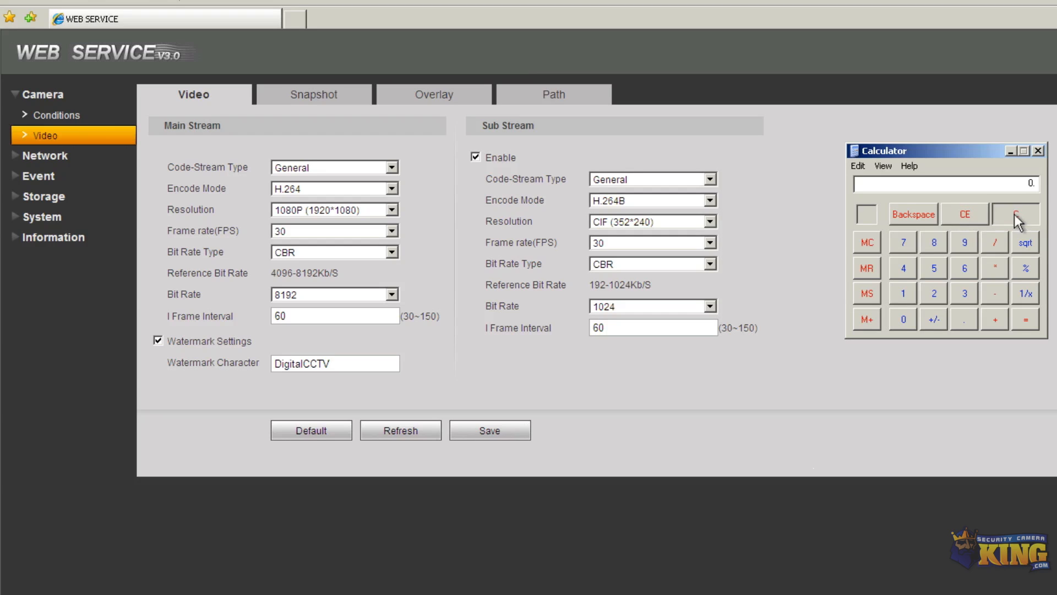
click(933, 292)
click(904, 269)
click(903, 319)
click(965, 269)
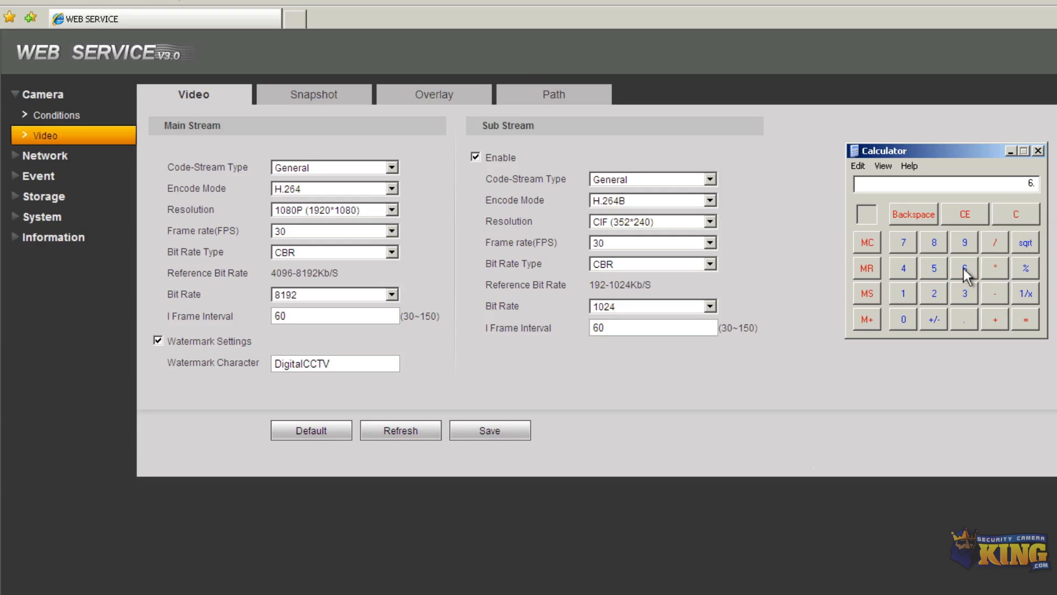
click(1031, 327)
Clear the display and calculate 240 ÷ 10
click(977, 210)
click(941, 289)
click(903, 269)
click(909, 316)
click(997, 242)
click(906, 291)
click(903, 317)
click(1023, 319)
Clear the display and calculate 480 ÷ 16
click(966, 220)
click(909, 266)
click(936, 241)
click(902, 316)
click(996, 241)
click(903, 293)
click(964, 268)
click(1024, 317)
Calculate 120 ÷ 4 = 30, then close Calculator
click(966, 212)
click(902, 292)
click(931, 294)
click(905, 316)
click(913, 267)
click(1025, 319)
click(1038, 150)
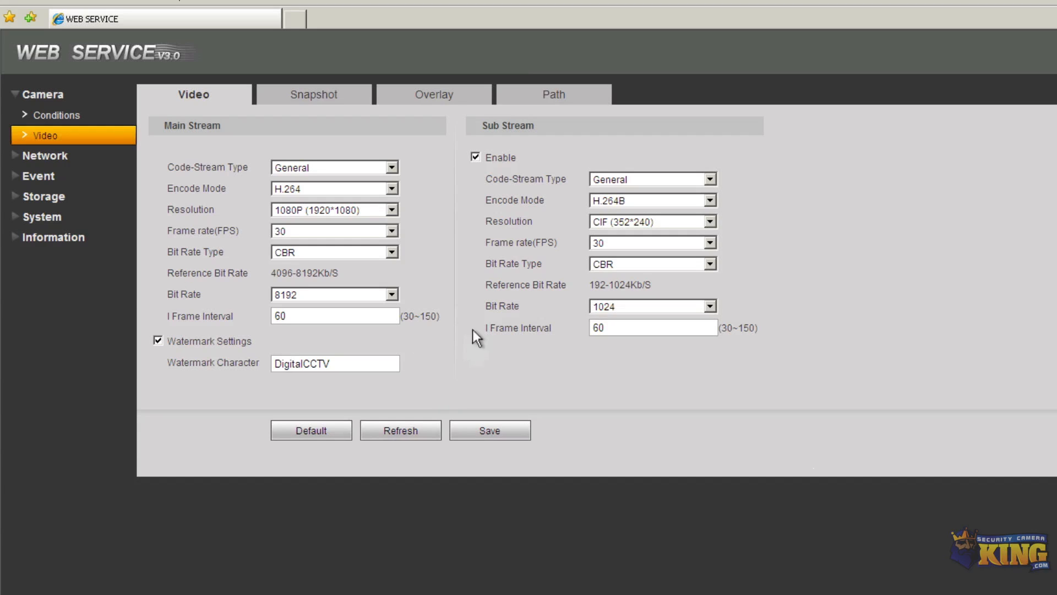
Set main stream bit rate to 4096, then try 10 FPS with bit rate 1536
click(279, 233)
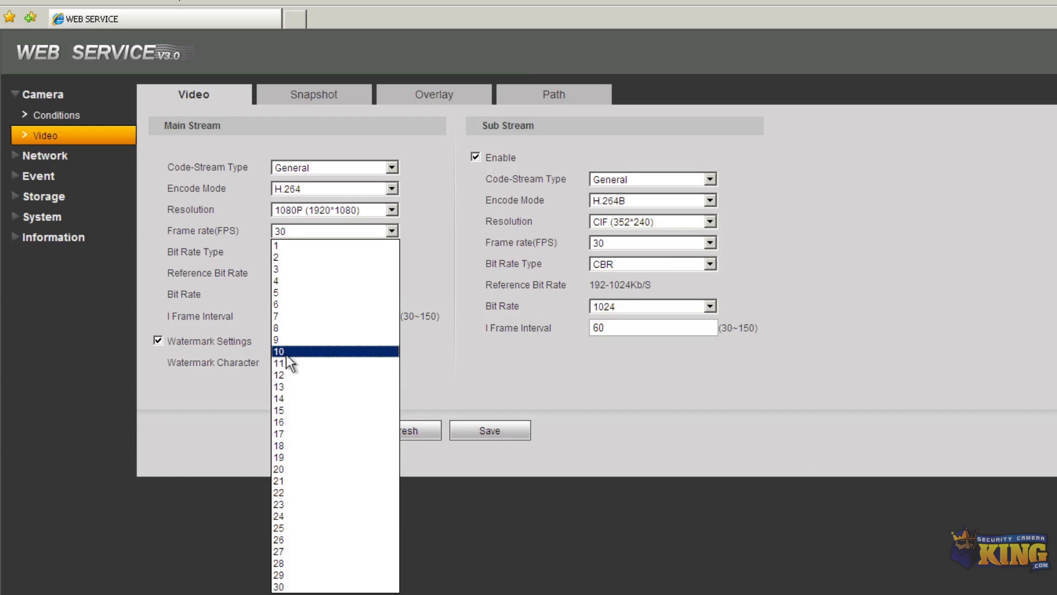
click(468, 353)
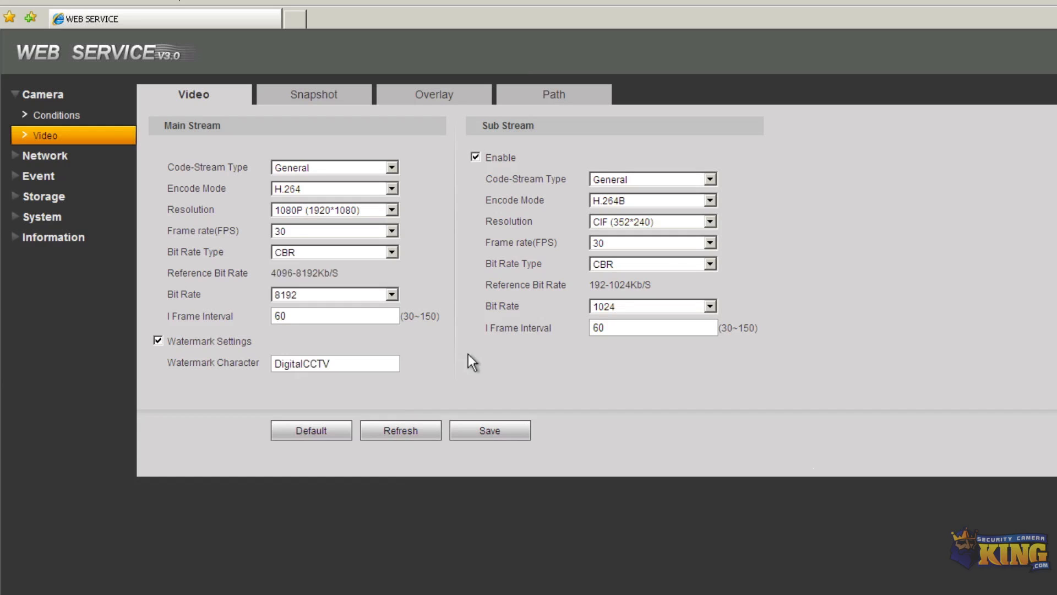
click(289, 293)
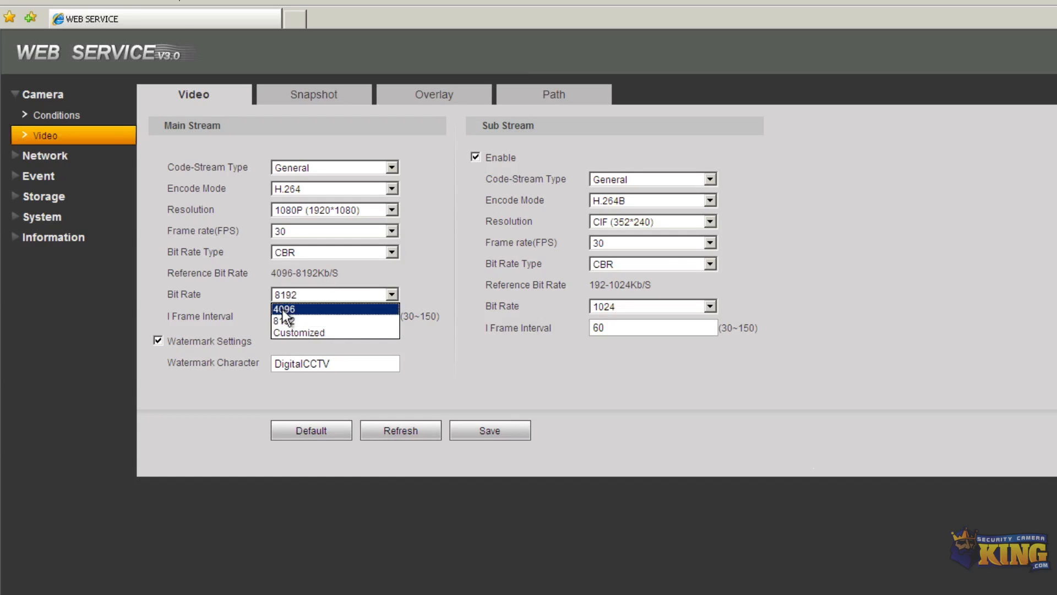
click(283, 309)
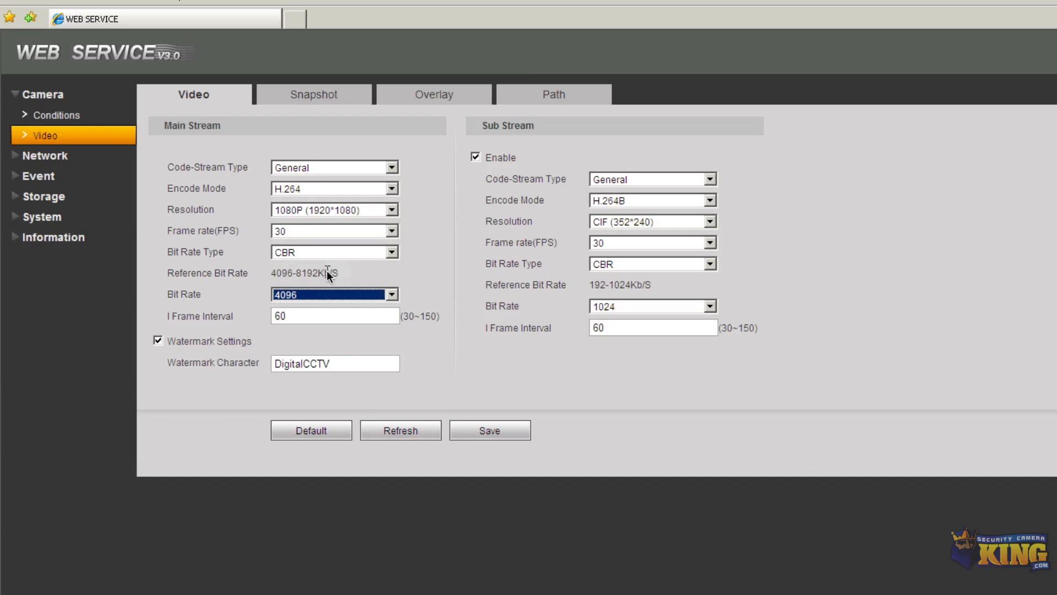
click(391, 230)
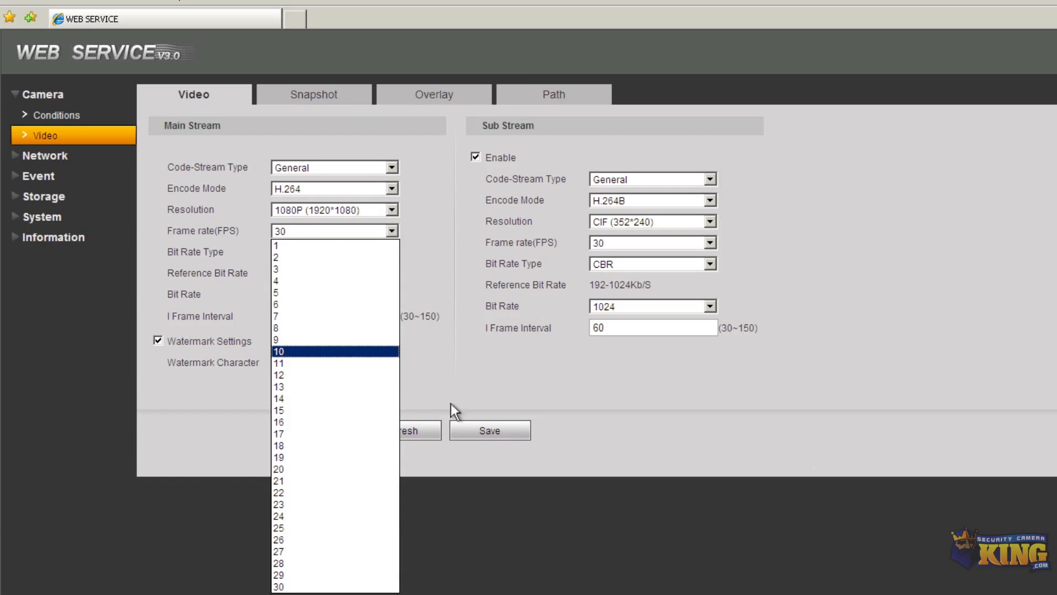
click(278, 350)
click(391, 295)
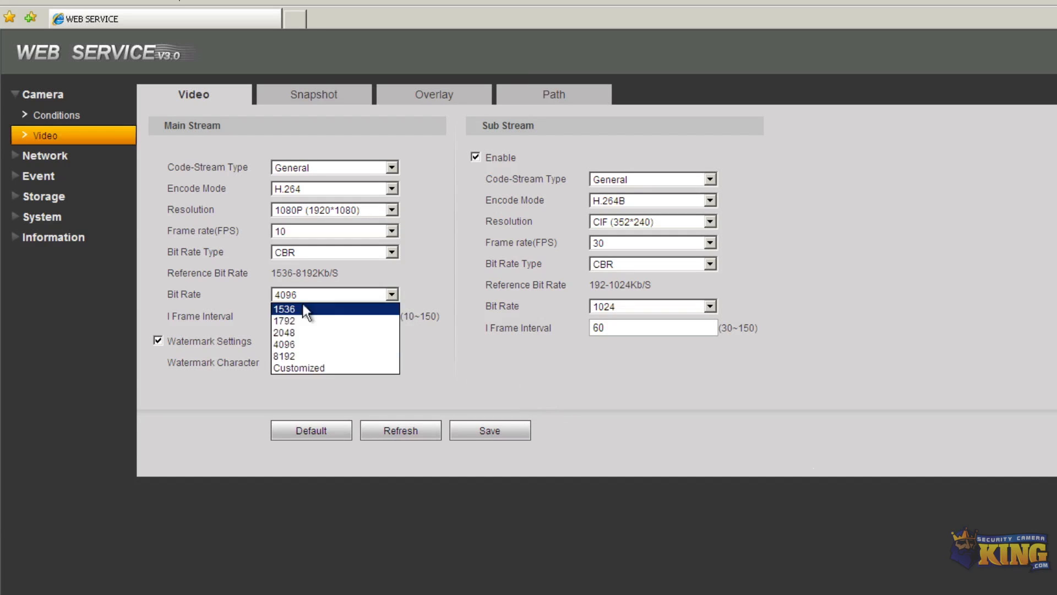
click(285, 309)
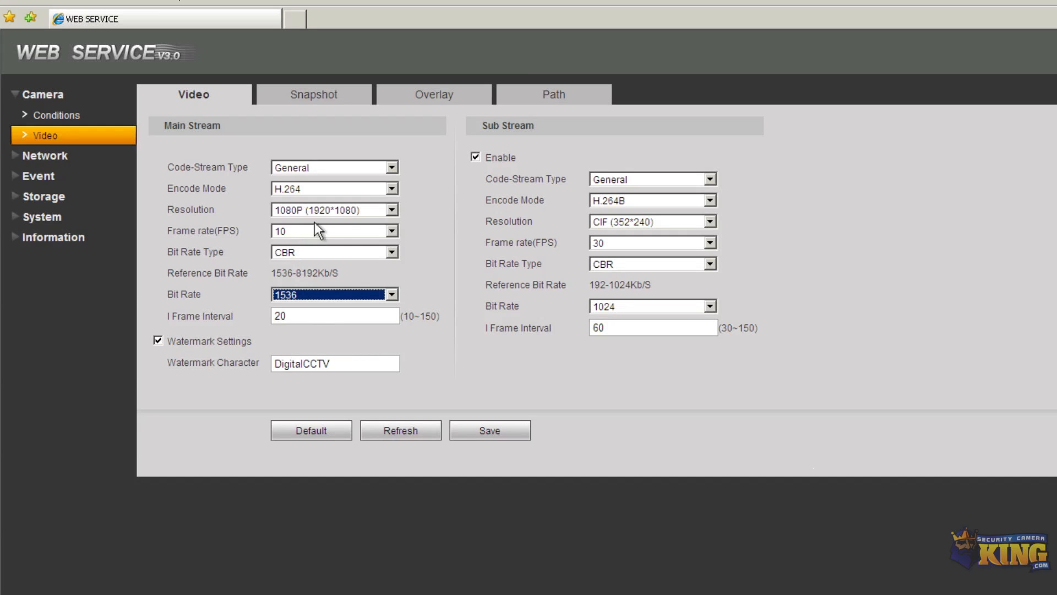
Return the main stream to 30 FPS with bit rate 4096
click(390, 231)
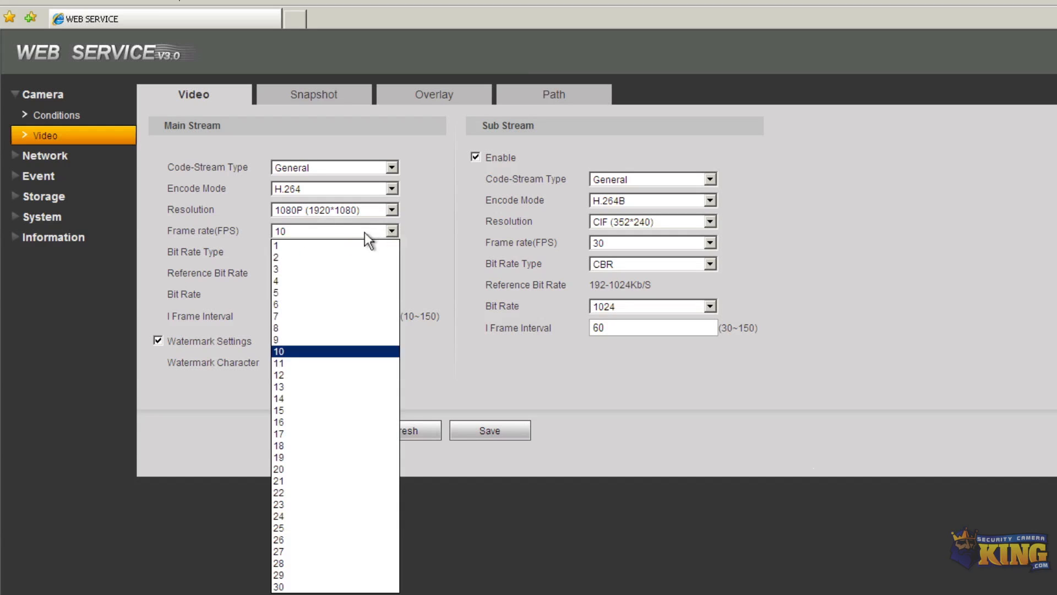
click(281, 587)
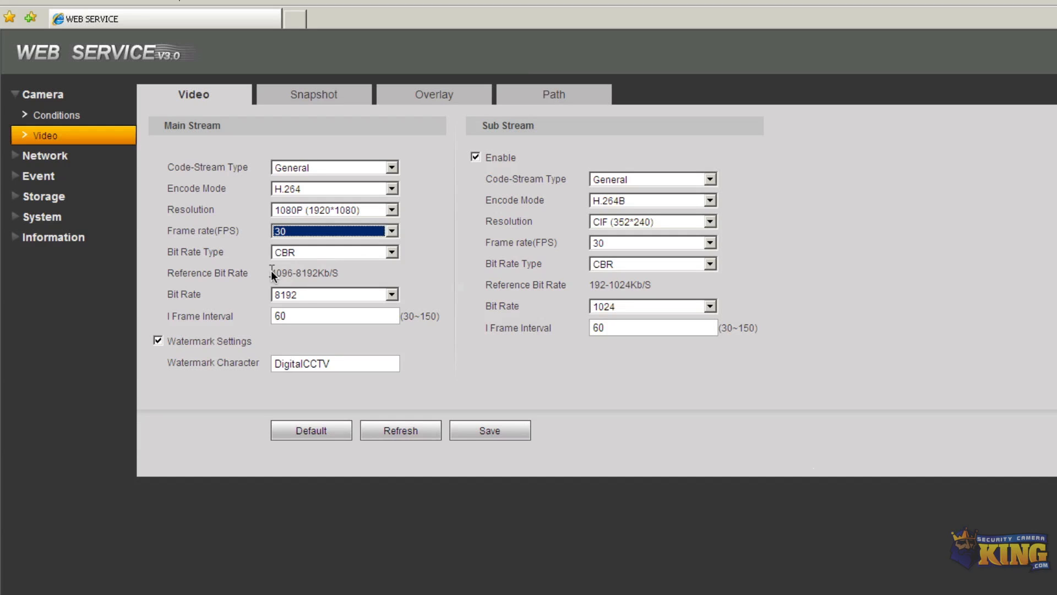
click(297, 296)
click(289, 302)
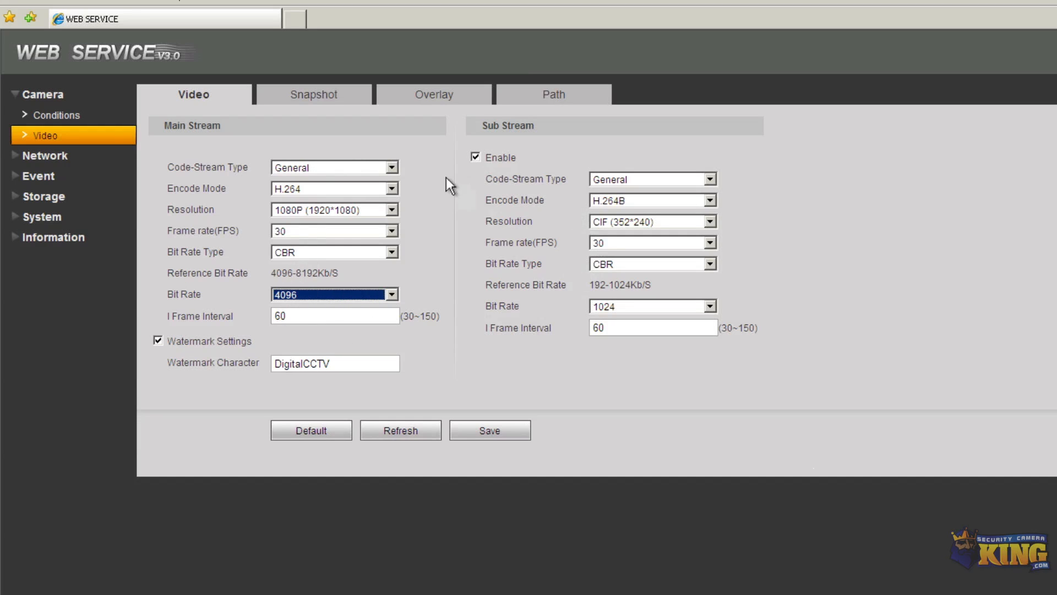
Set sub stream resolution to D1 (704*480) and bit rate to 768, then save
click(620, 220)
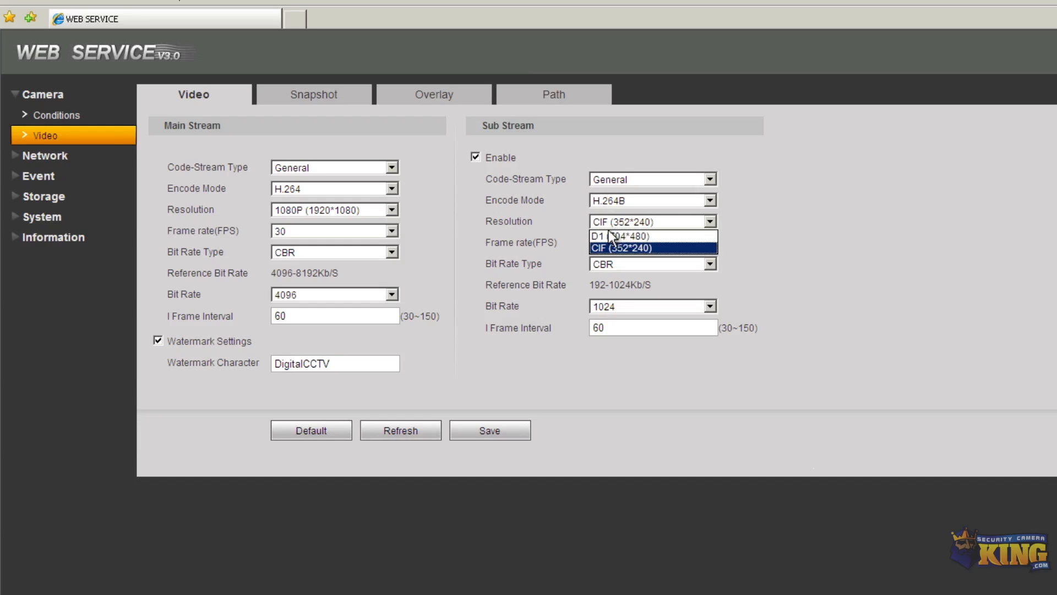
click(503, 287)
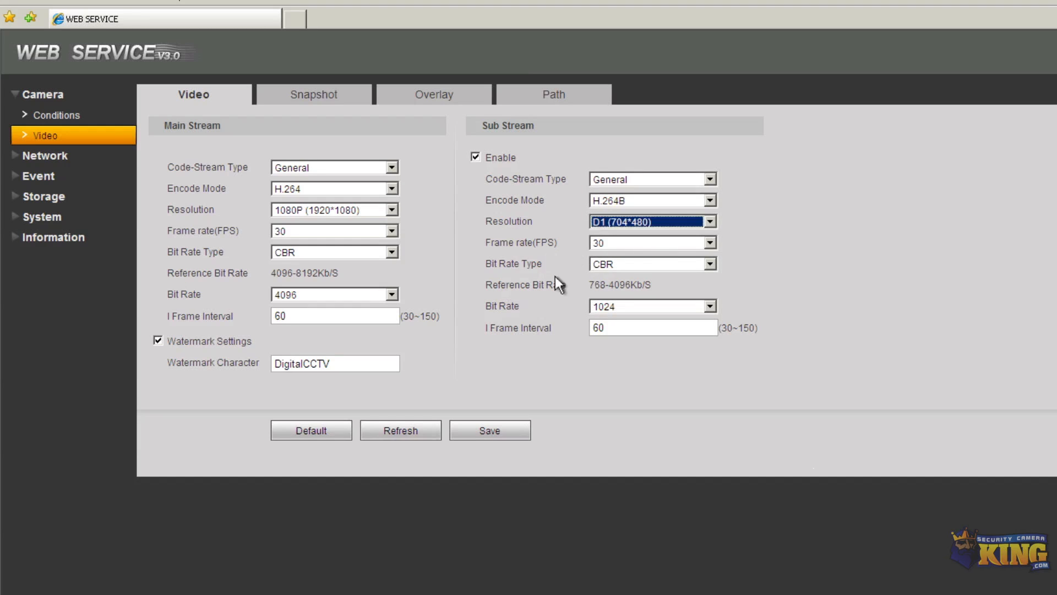
click(600, 307)
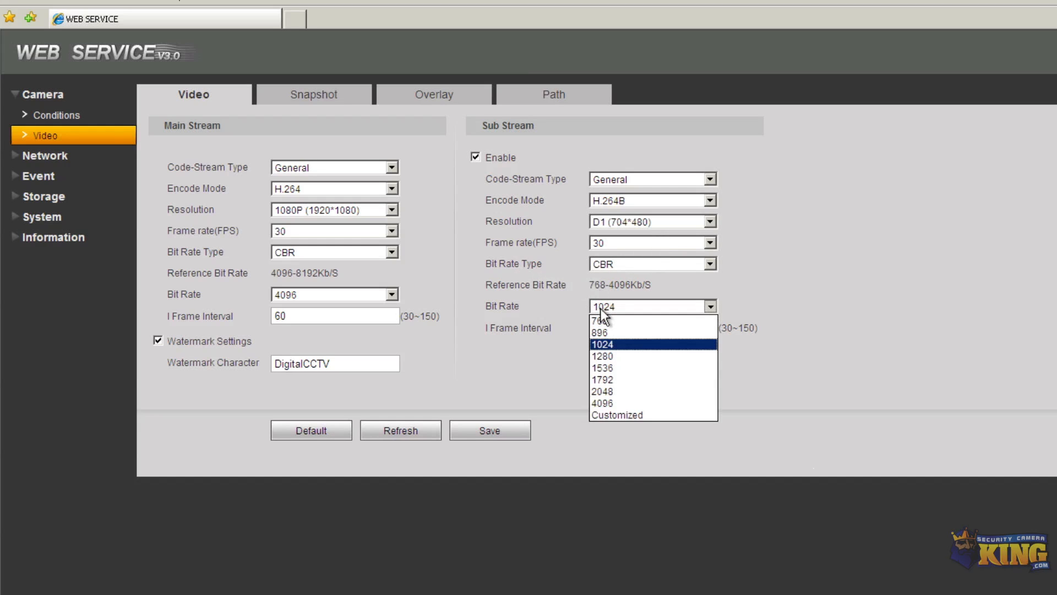
click(601, 321)
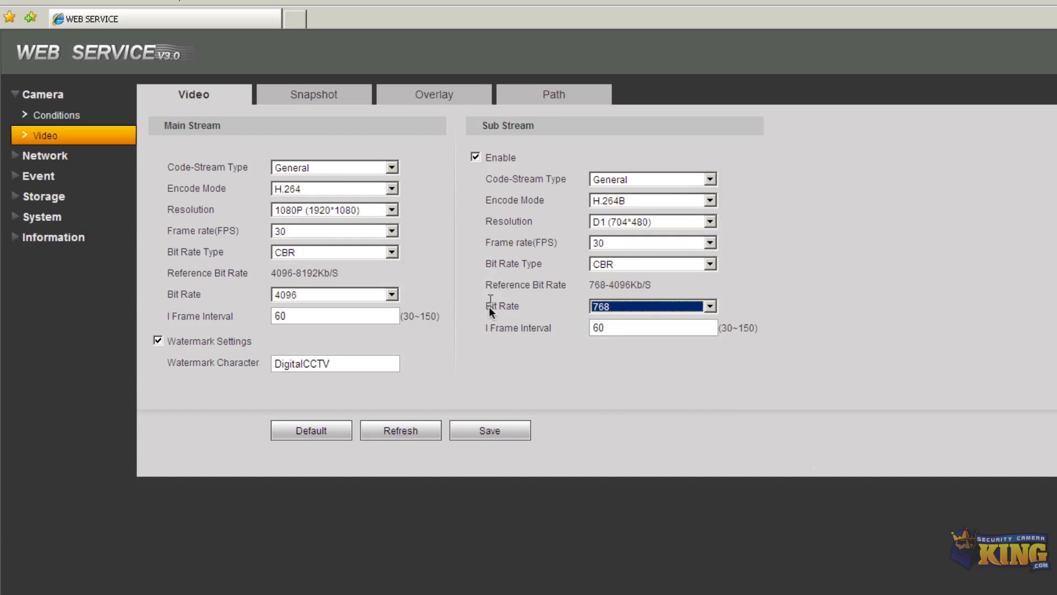
click(479, 431)
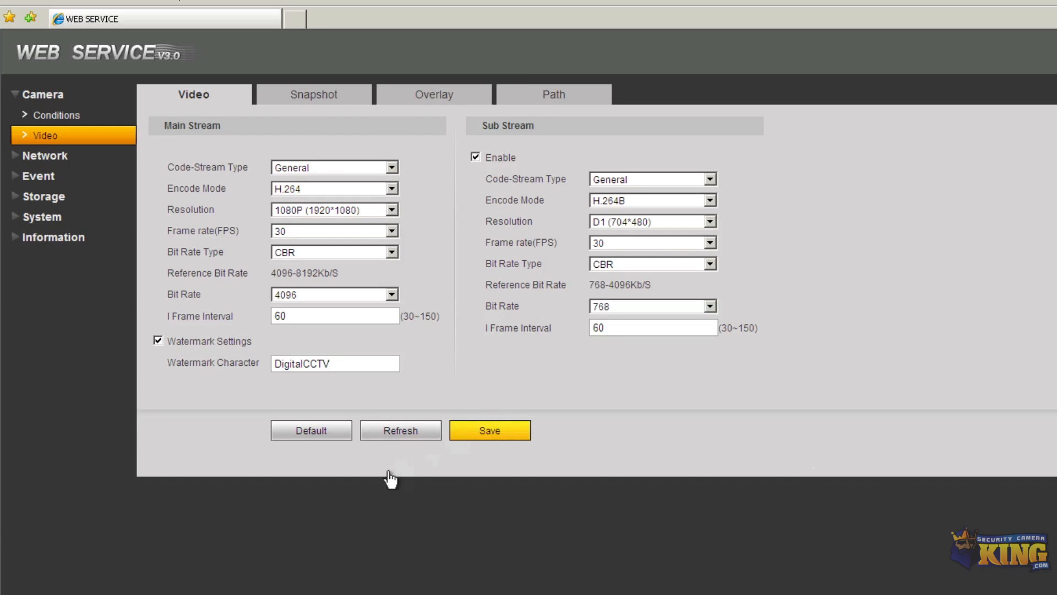
Switch the main stream code-stream type to Motion, set bit rate 4096, and save
click(391, 167)
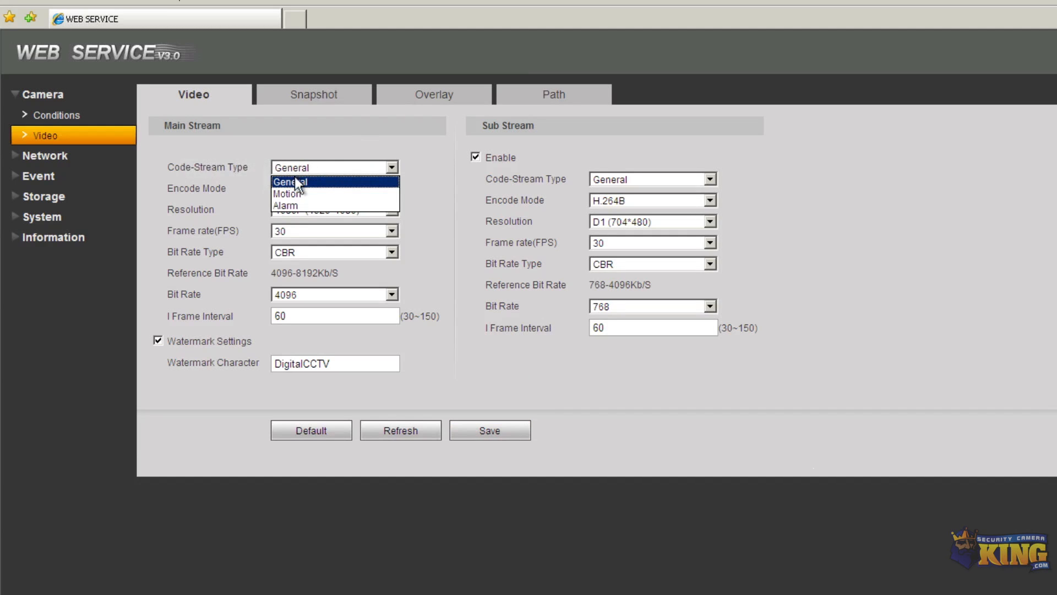
click(290, 193)
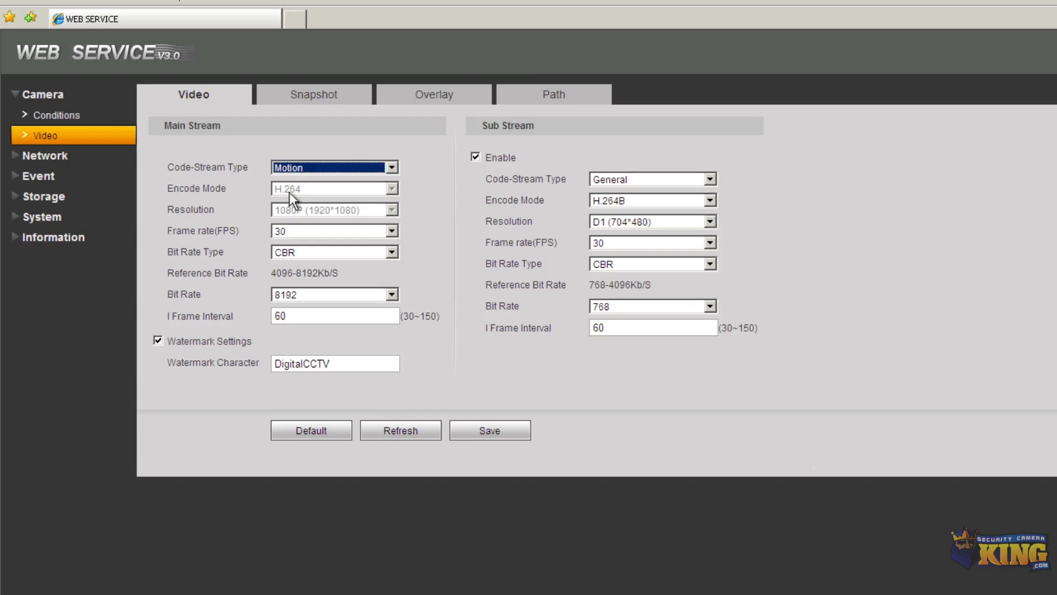
click(293, 292)
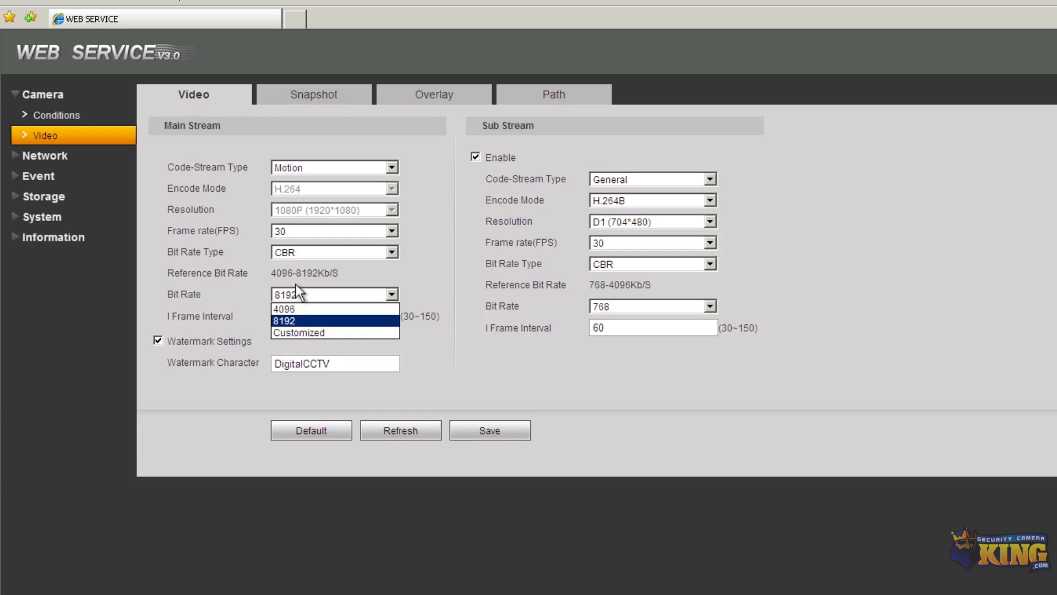
click(282, 309)
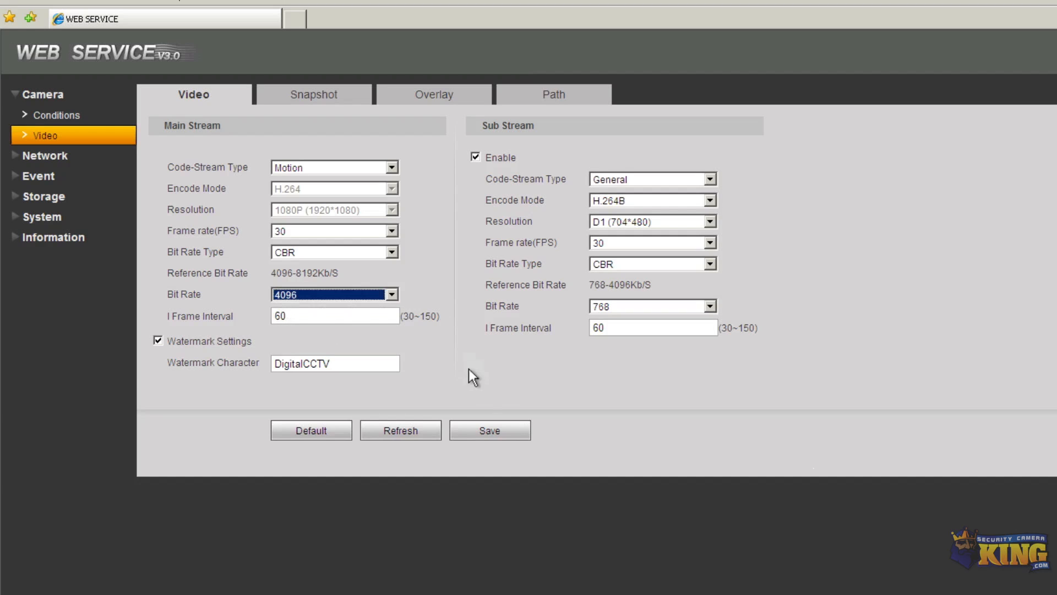
click(479, 428)
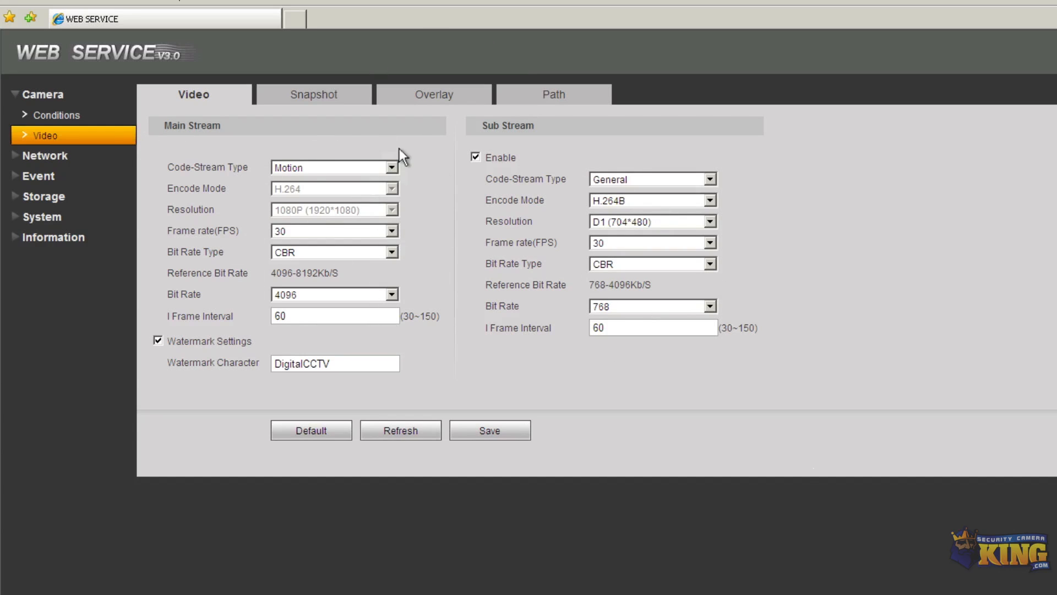
click(413, 100)
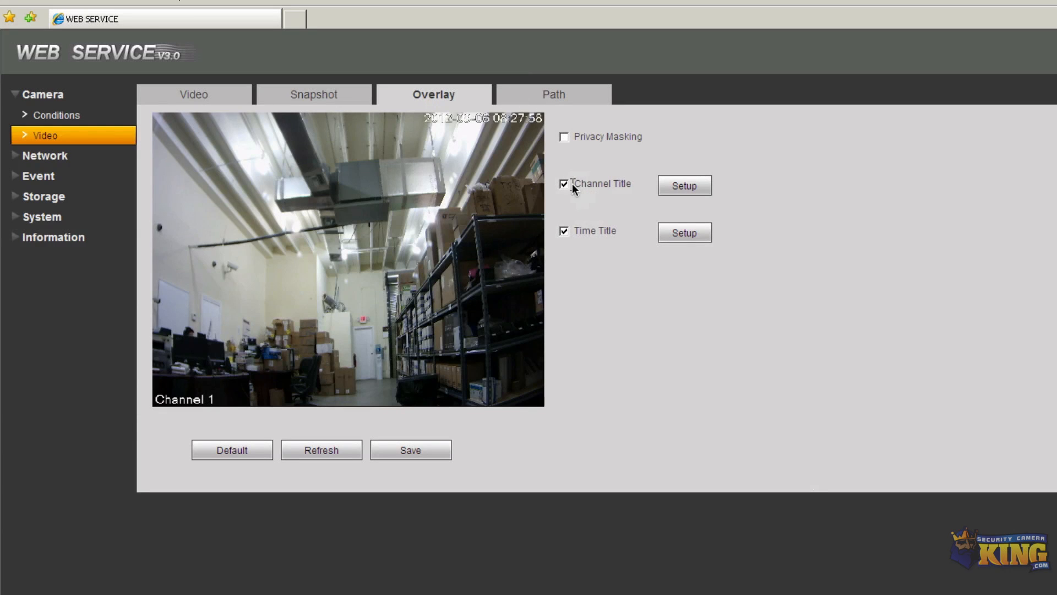
Rename the channel title from Channel 1 to '2mp CAM' and save the overlay settings
click(678, 189)
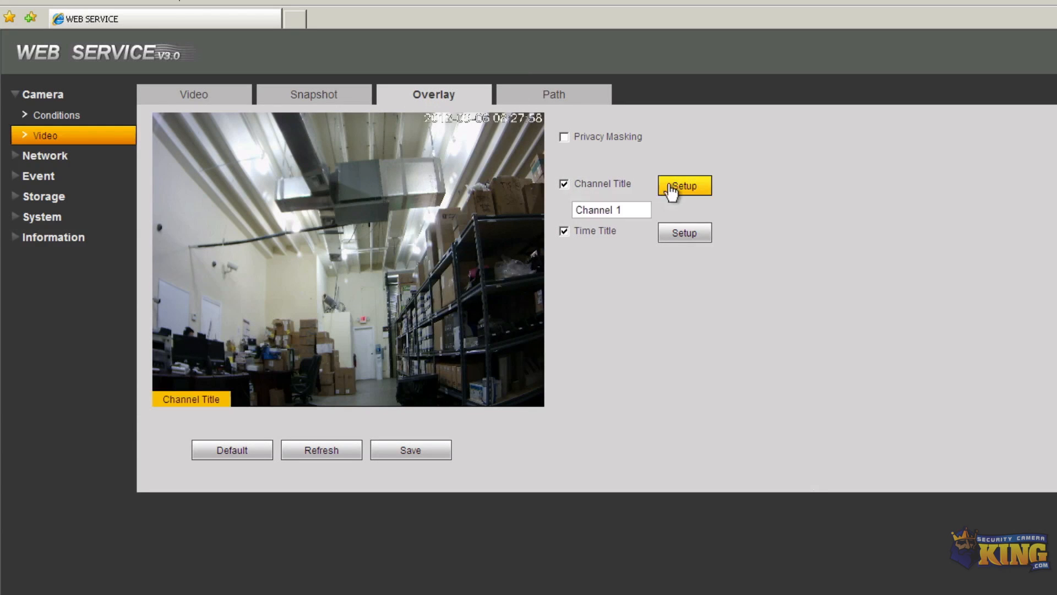
drag(629, 211, 520, 209)
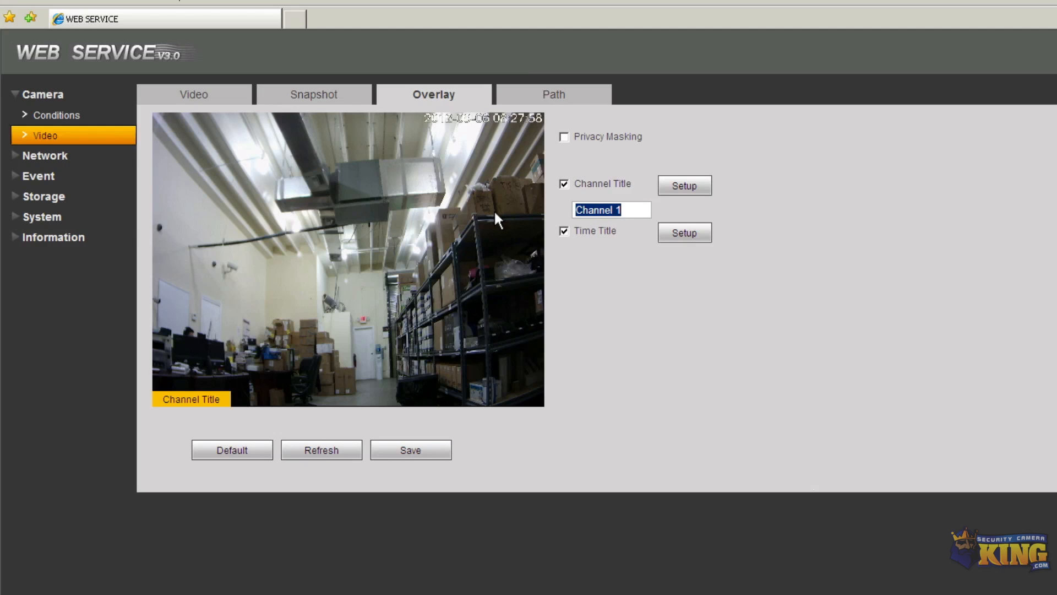
text(2mp CAM)
click(680, 240)
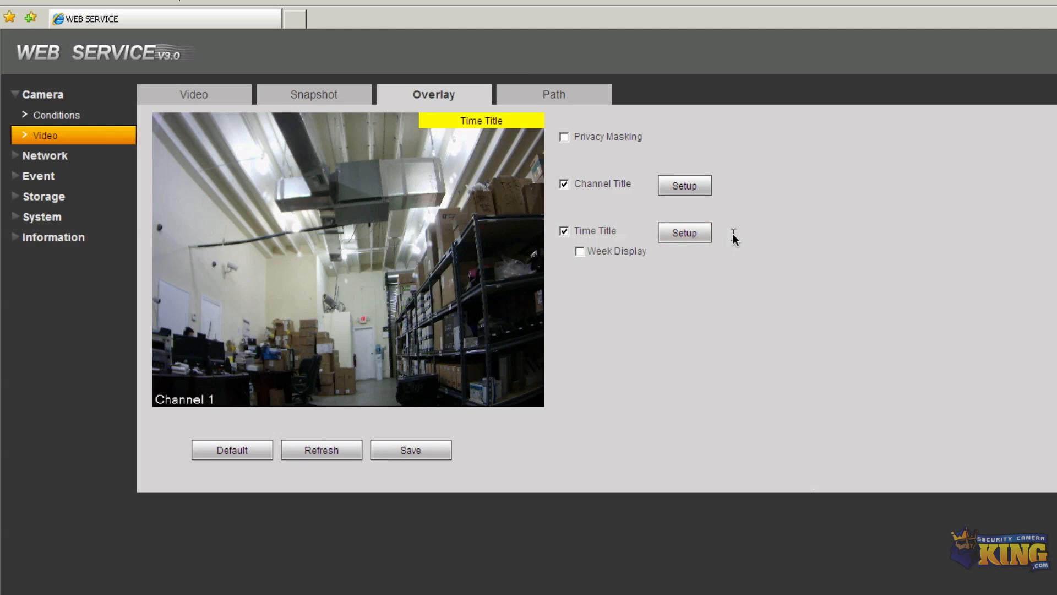
click(395, 457)
Inspect the snapshot save path, then view Network TCP/IP settings: host IPC, IP 192.168.1.109
click(555, 98)
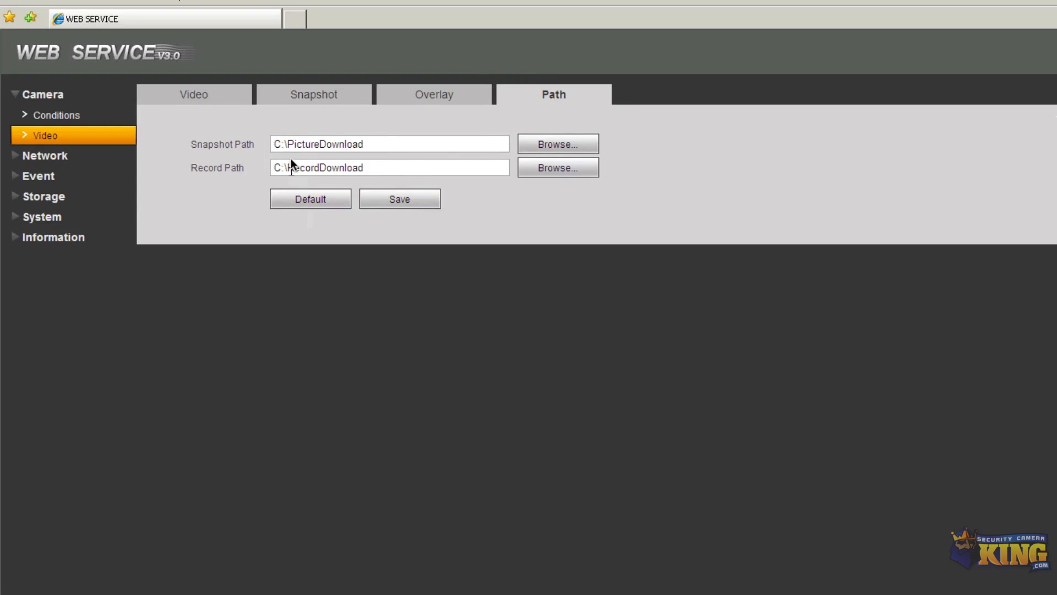
drag(276, 143, 366, 143)
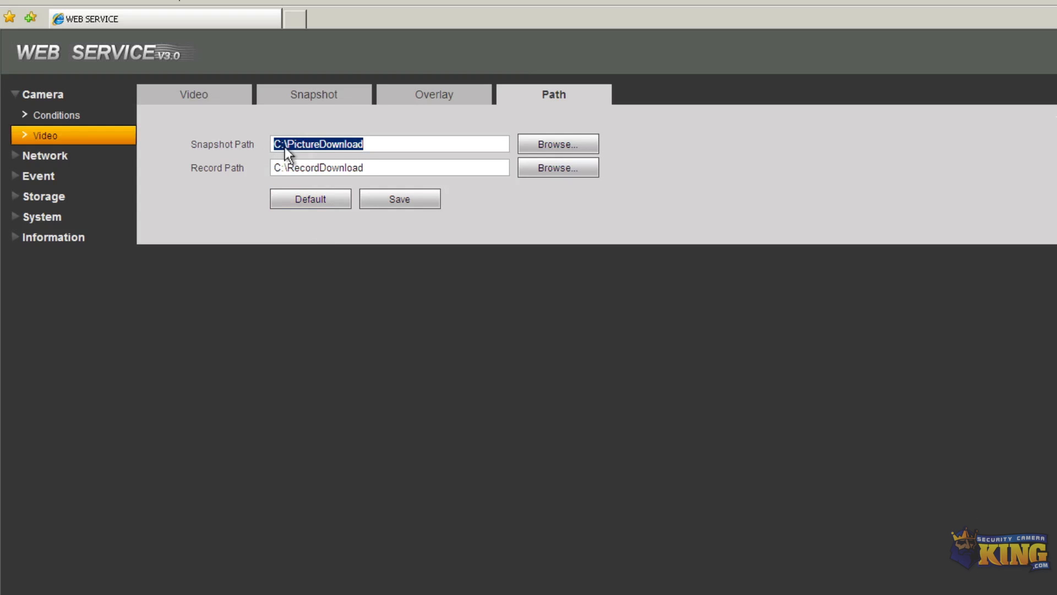
click(376, 142)
click(65, 157)
click(76, 136)
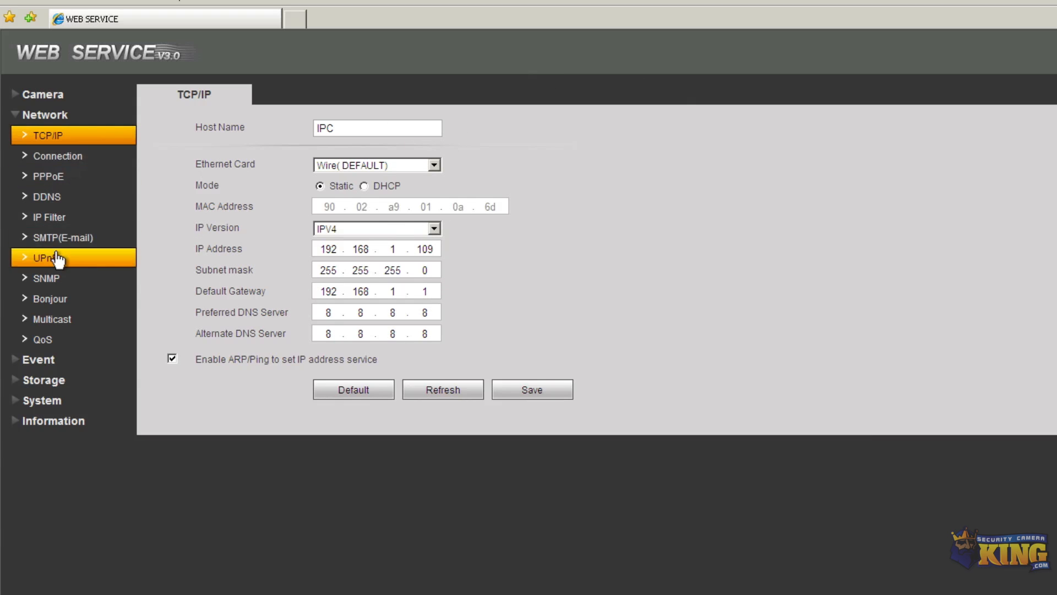
In Network Connection, try HTTP Port values 81 and 8888
click(75, 160)
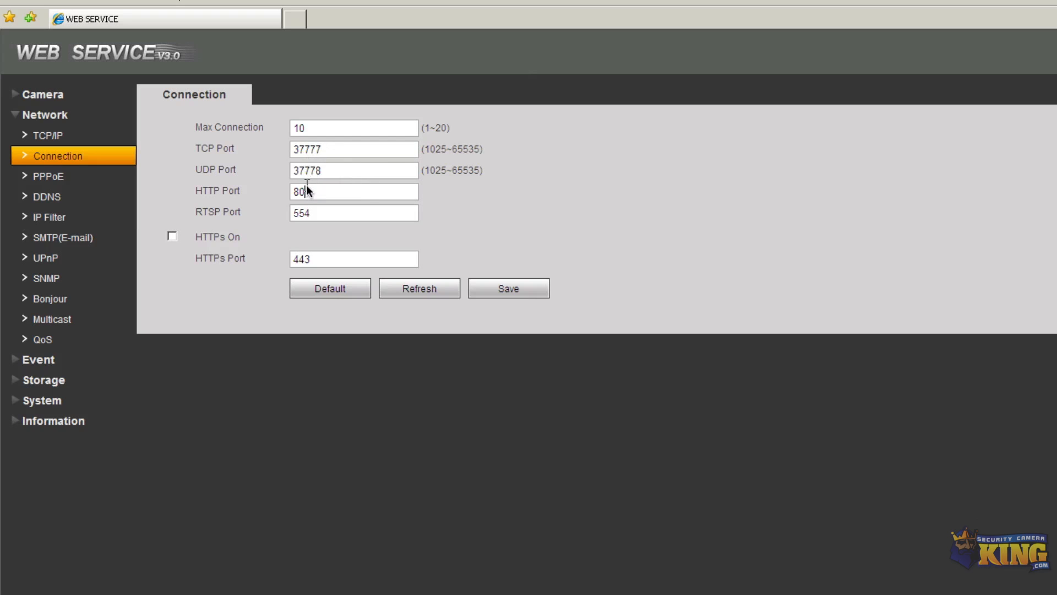
drag(305, 191, 283, 194)
text(81)
click(302, 213)
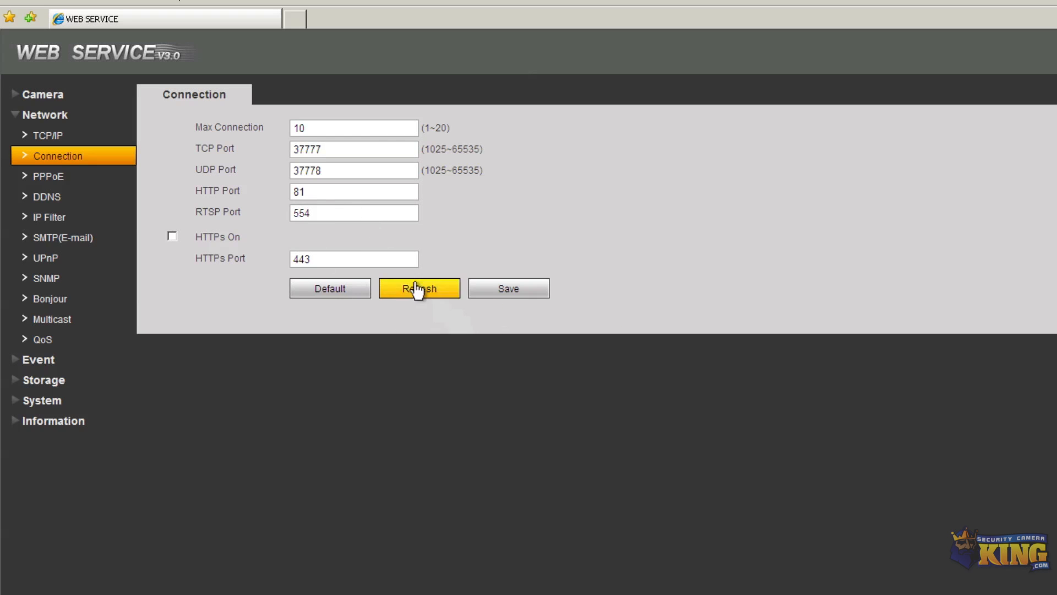
click(315, 214)
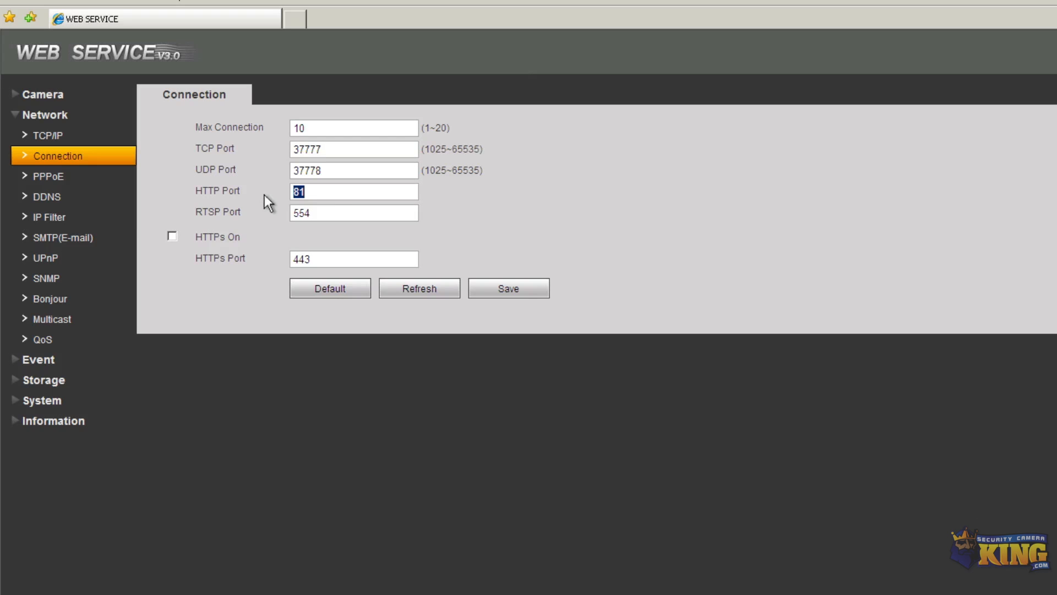
text(8888)
click(338, 213)
Note the allowed 1025~65535 port range, restore HTTP Port 80, and save
drag(430, 146, 466, 151)
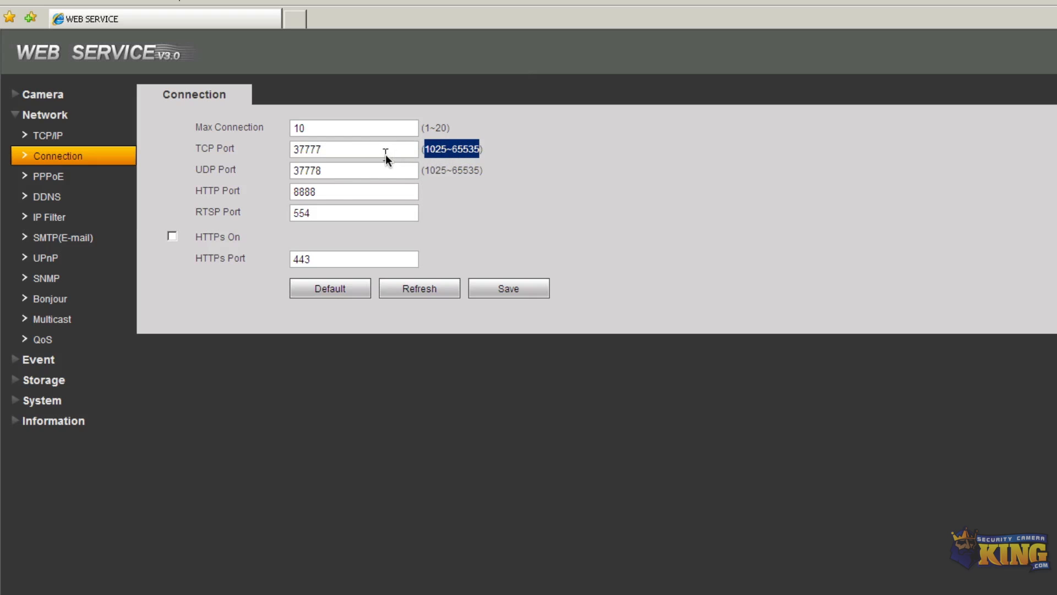
click(329, 143)
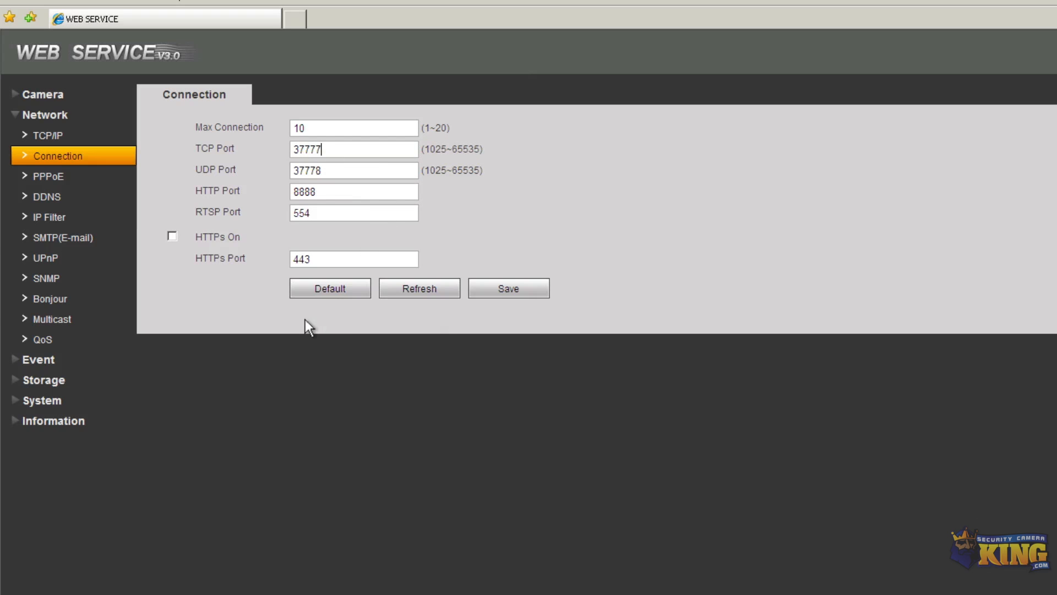
drag(324, 192, 276, 193)
text(80)
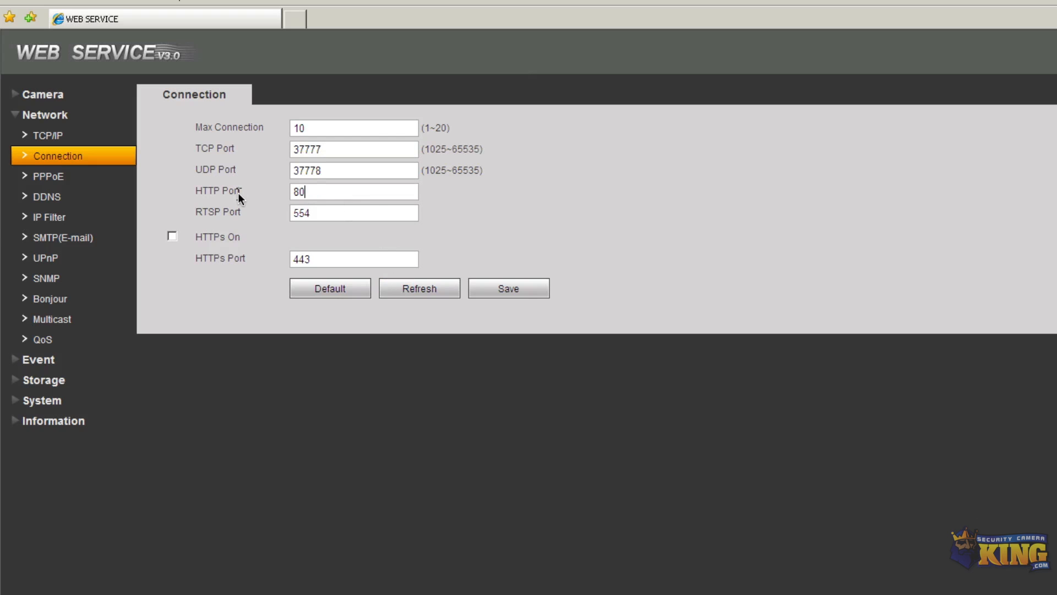
click(482, 288)
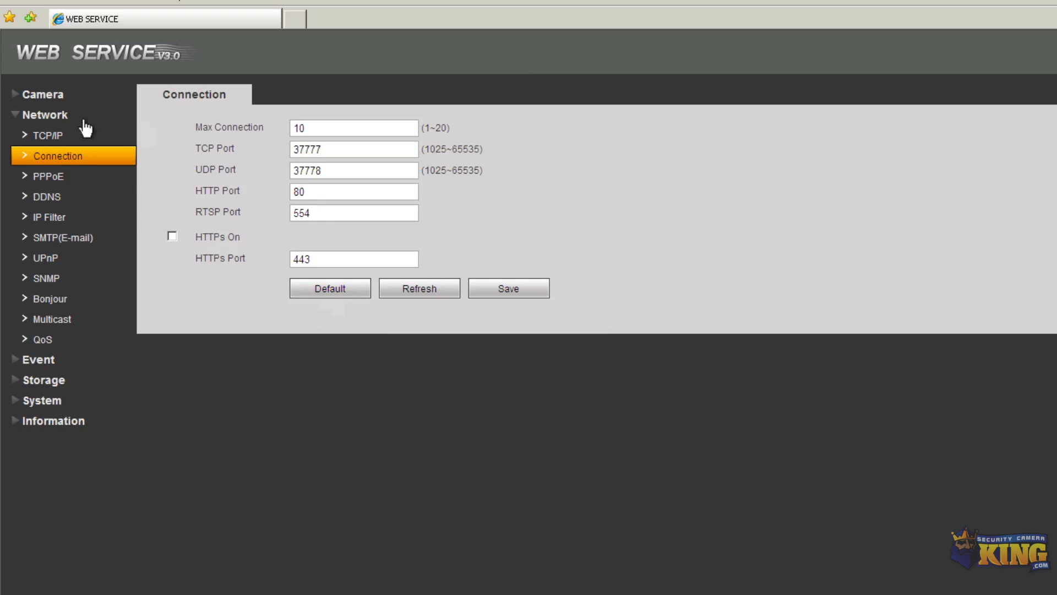
click(37, 358)
Enable motion detection with sensitivity 4, keeping Record on with 10-second delay, and save
click(68, 155)
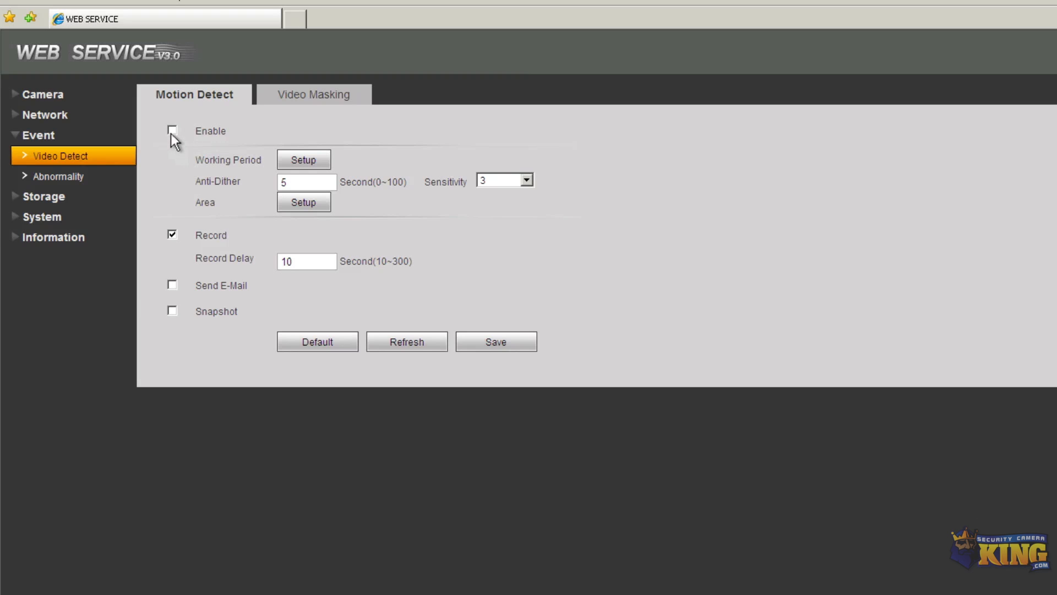
double_click(286, 181)
click(527, 180)
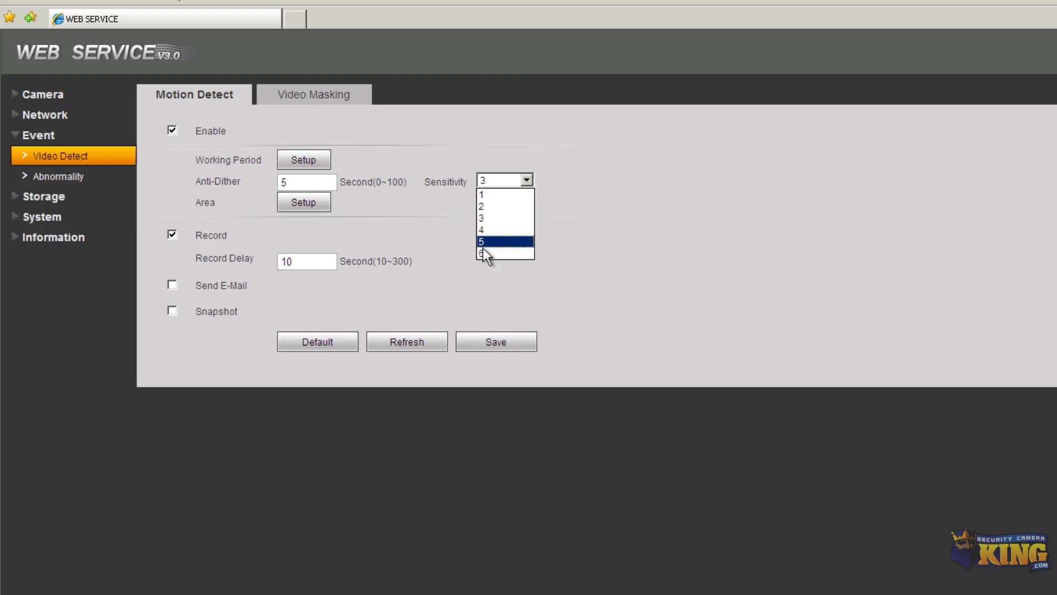
click(485, 230)
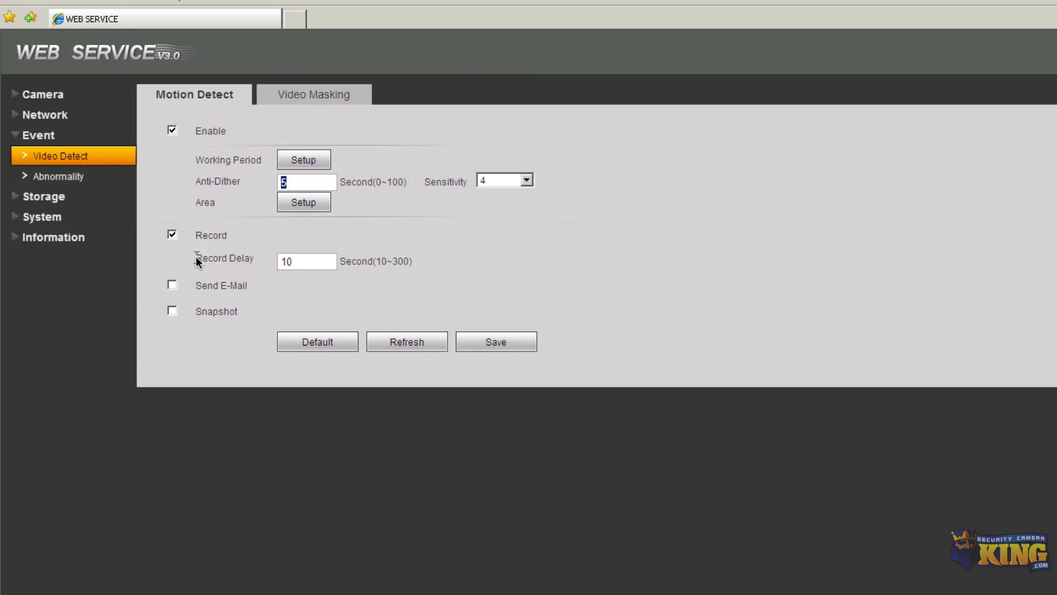
click(173, 235)
drag(297, 261, 274, 259)
click(291, 99)
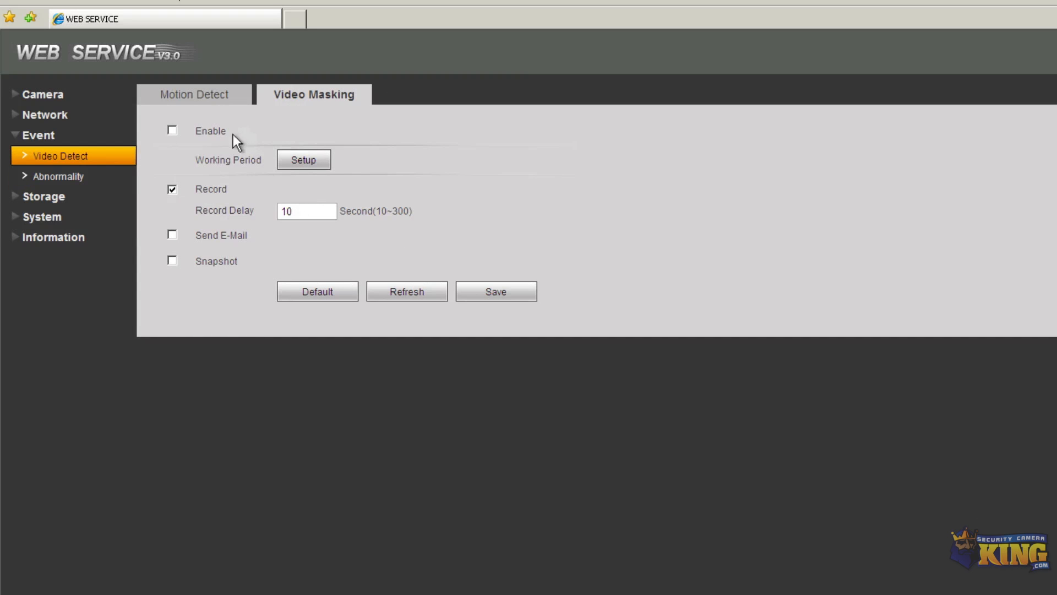
click(206, 97)
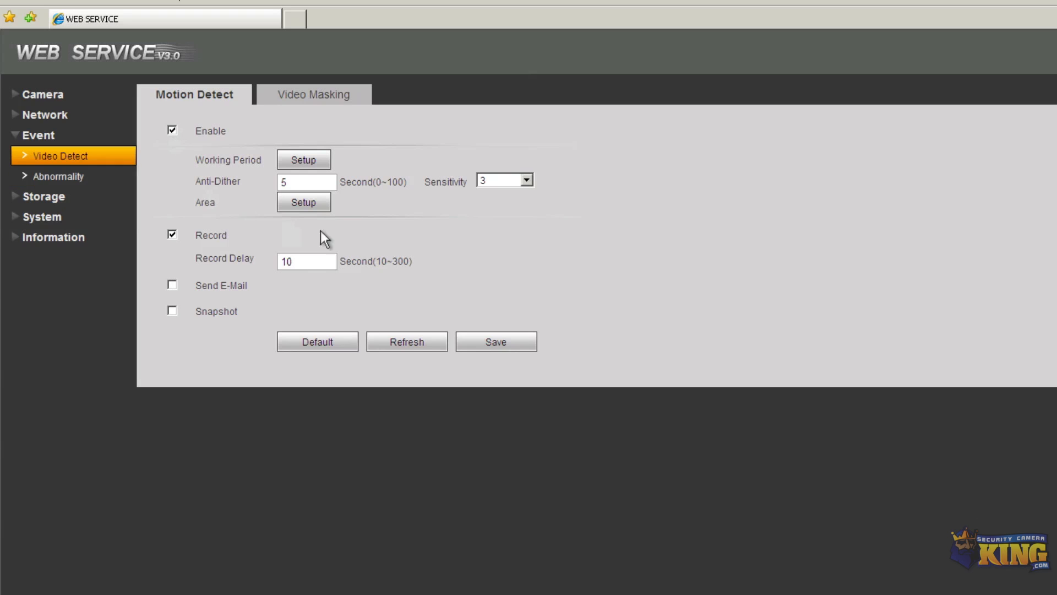
click(525, 180)
click(485, 230)
click(480, 343)
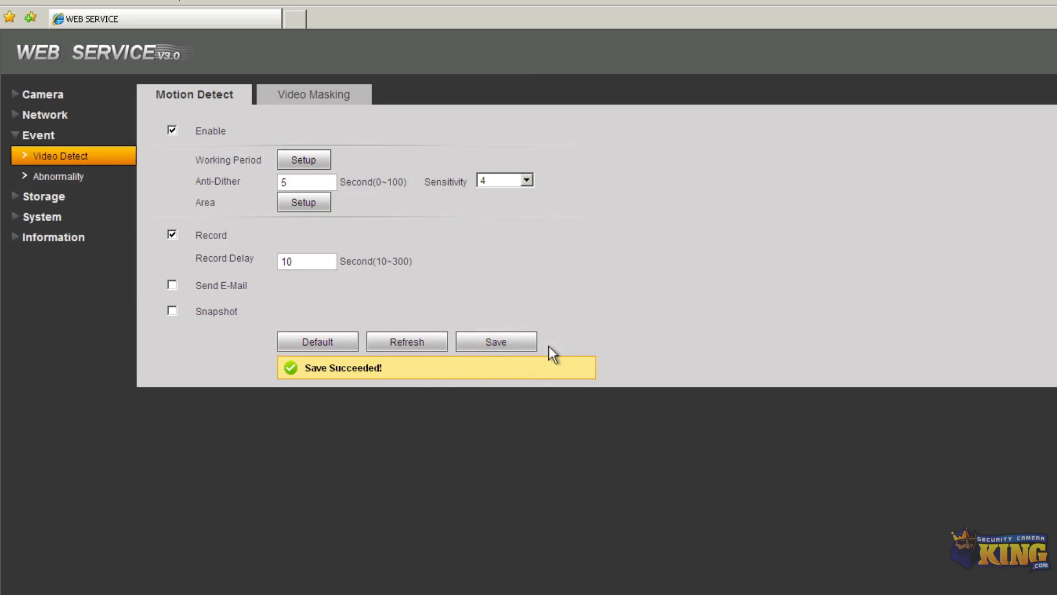
Apply Motion-only recording 00:00–24:00 to all days of the week and save the schedule
click(58, 181)
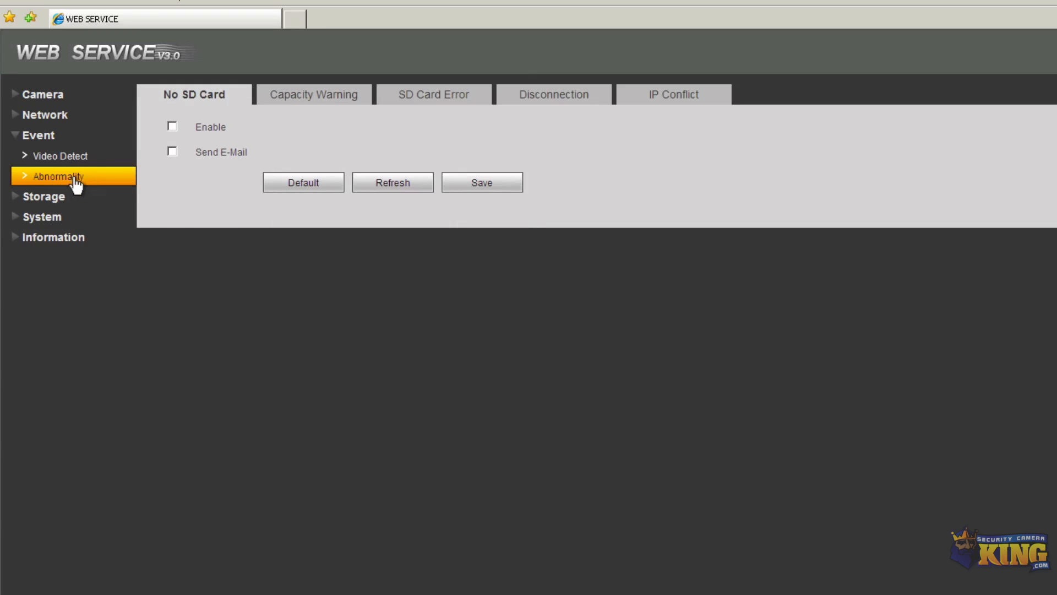
click(44, 199)
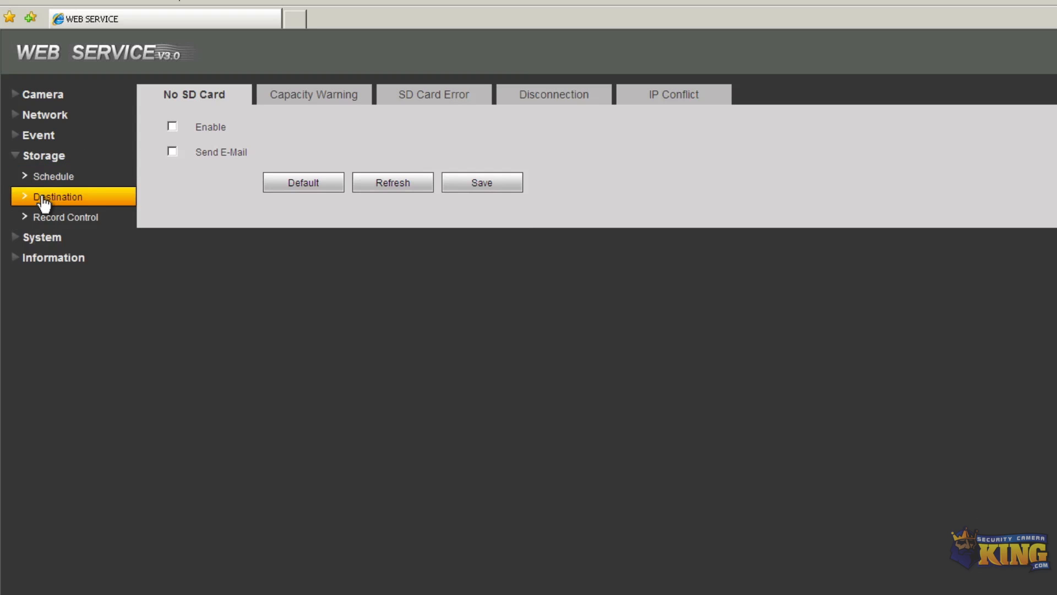
click(66, 177)
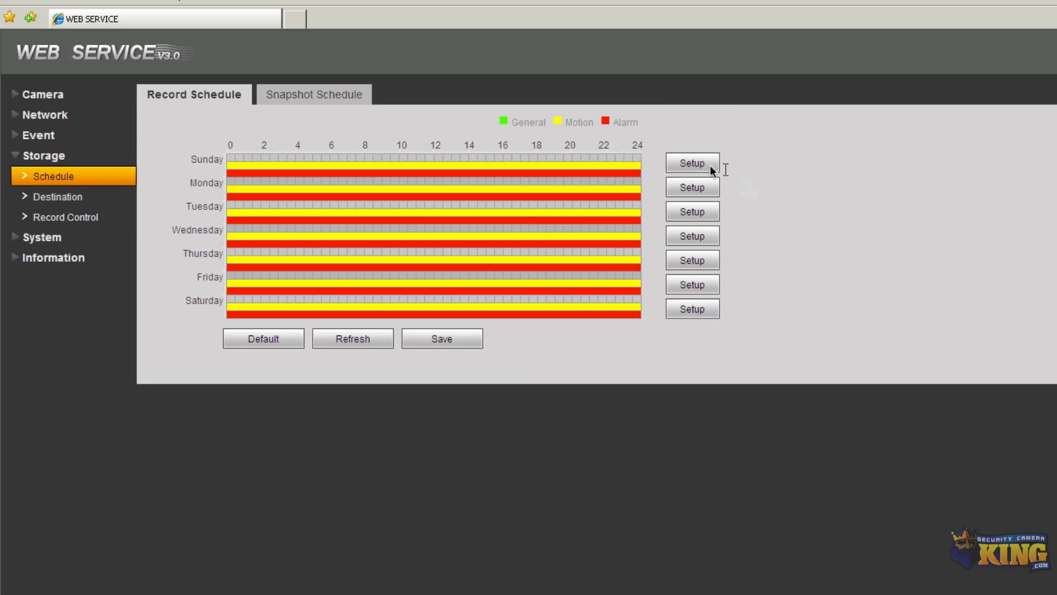
click(695, 163)
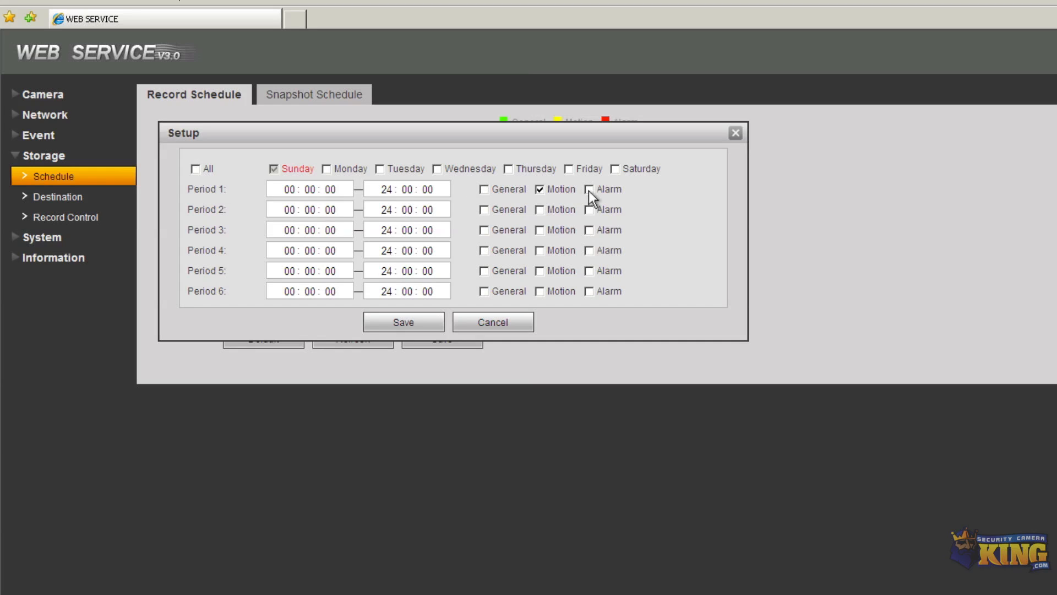
click(195, 169)
click(396, 325)
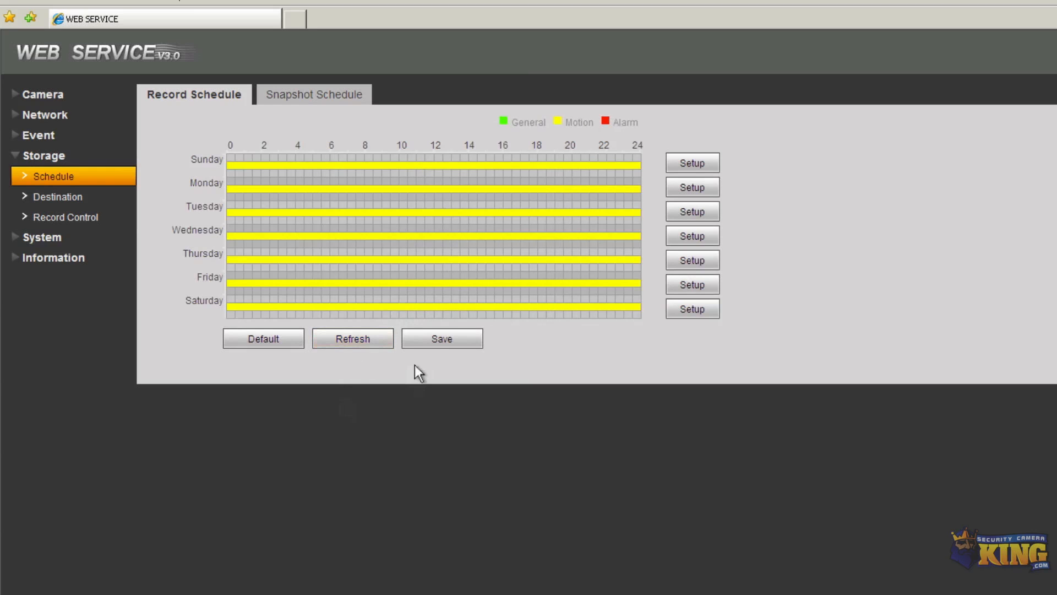
click(432, 341)
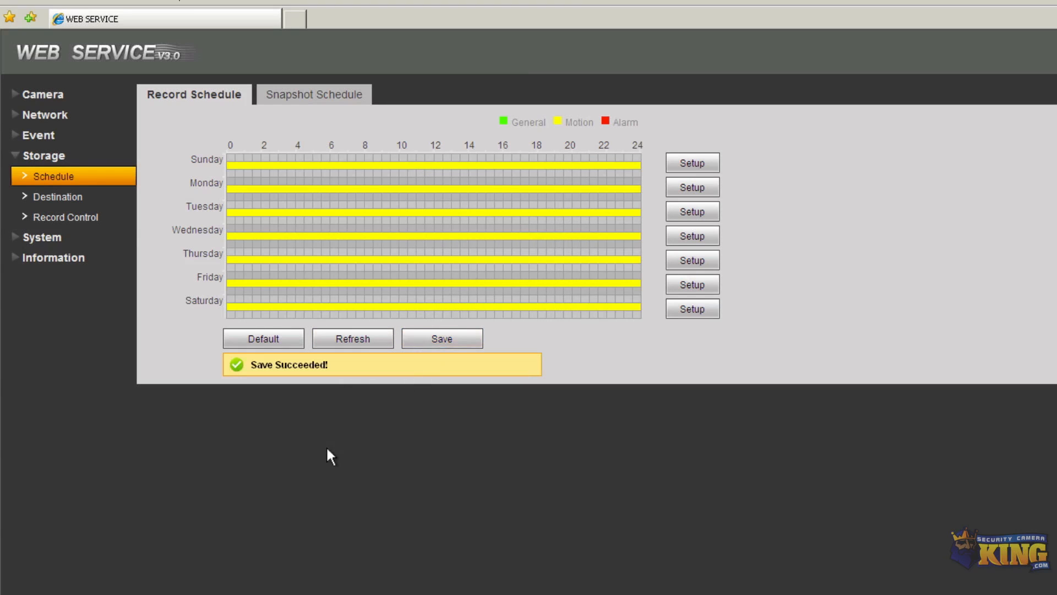
click(70, 199)
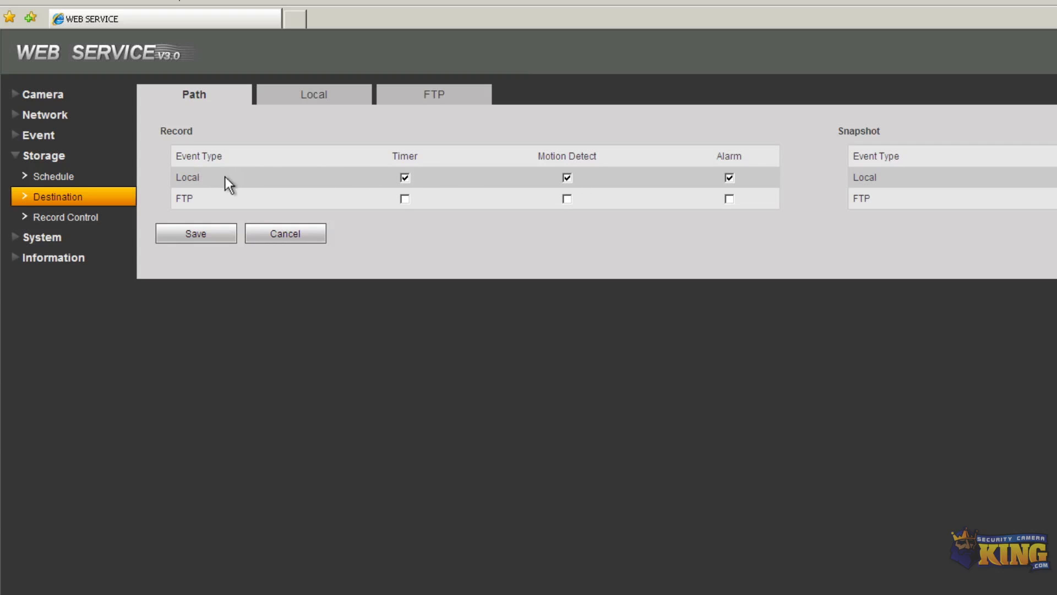
Toggle the recording destination between FTP and local, leaving it on local storage
click(404, 199)
click(566, 199)
click(405, 178)
click(567, 199)
click(405, 178)
click(567, 199)
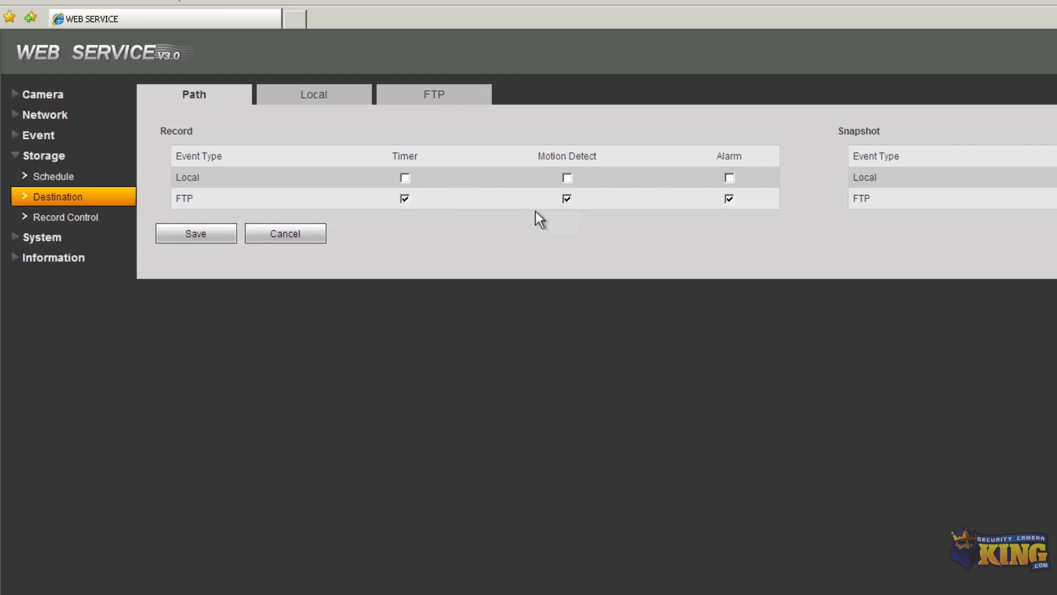
click(403, 178)
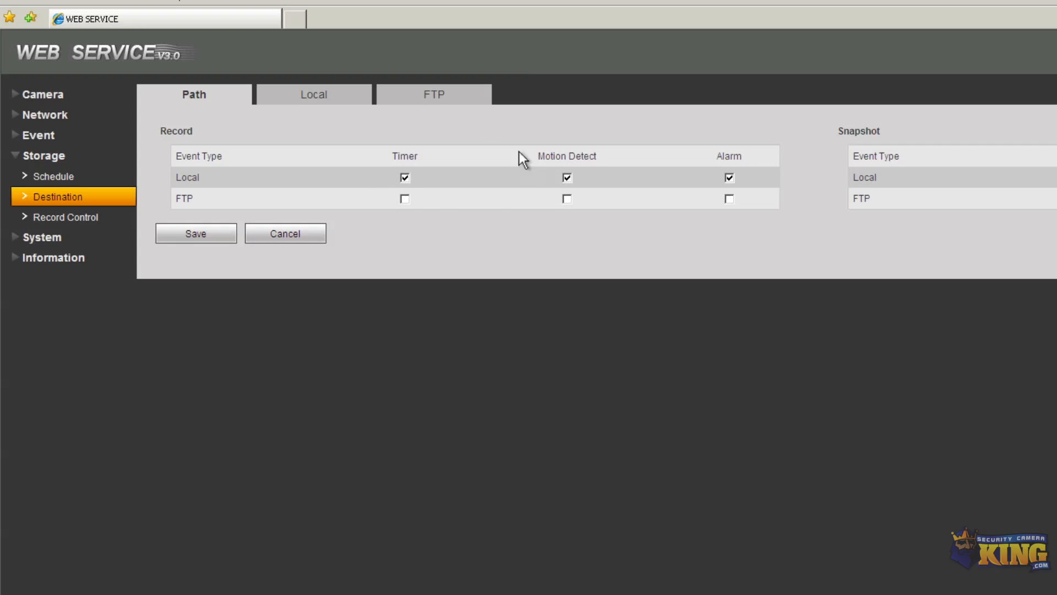
Check the Local and FTP tabs, then view Record Control: 8-minute packs, Overwrite when full
click(362, 96)
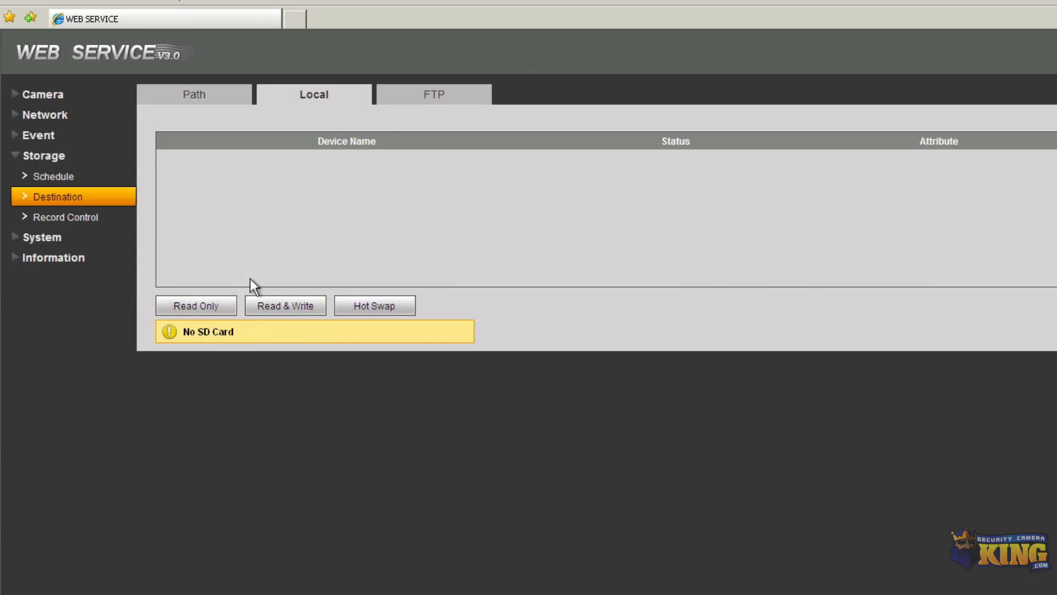
click(454, 97)
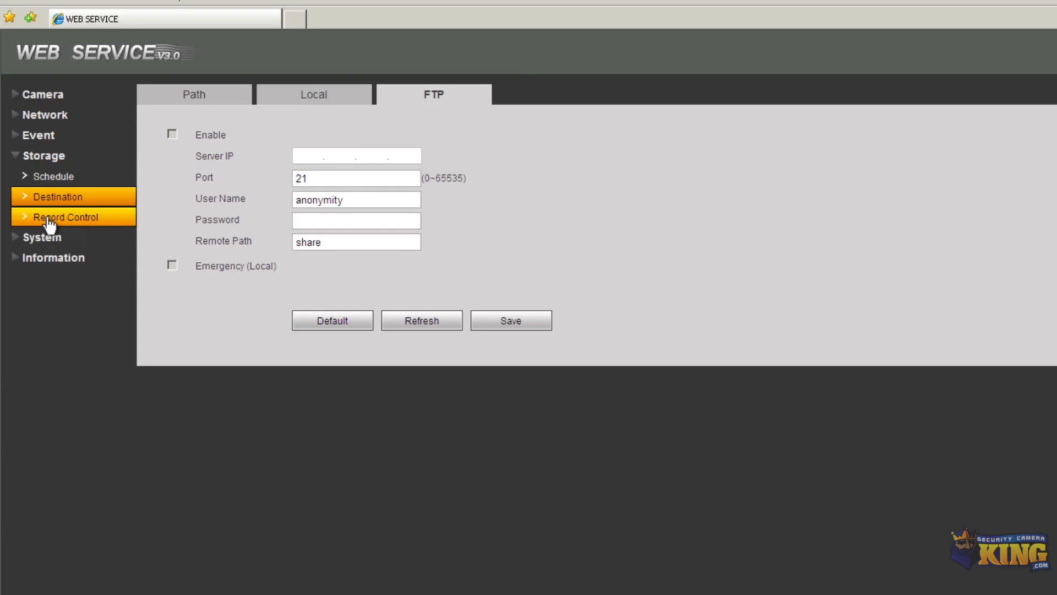
click(50, 177)
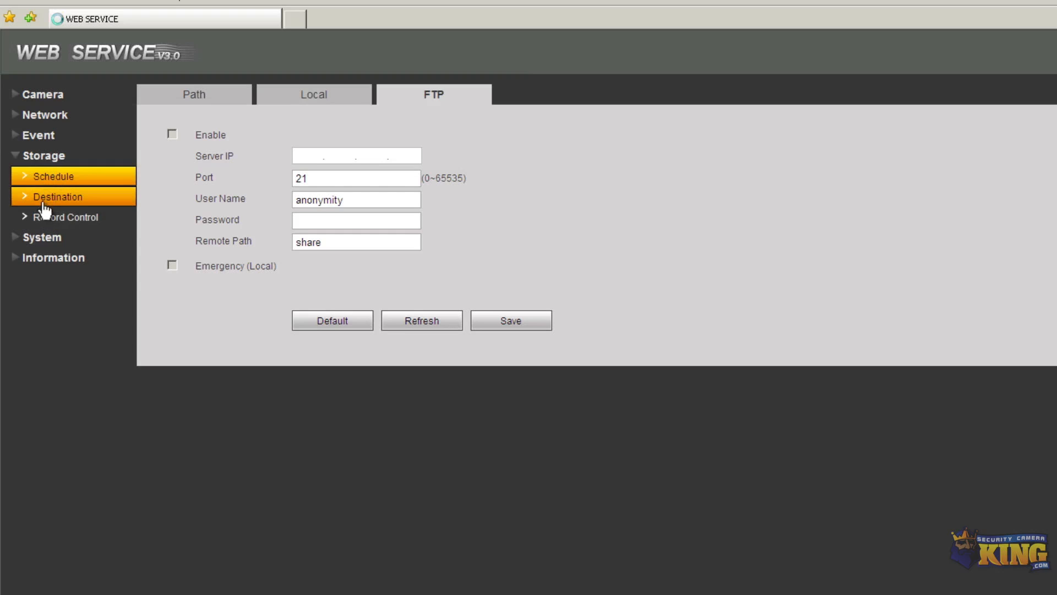
click(44, 225)
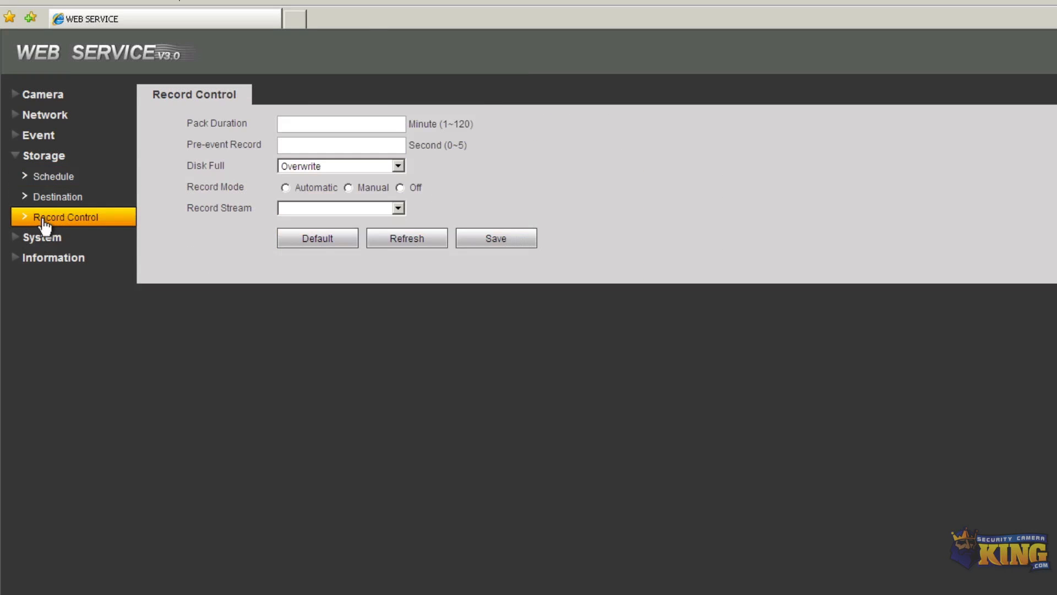
Keep the 8-minute Pack Duration and Overwrite as the disk-full behaviour
click(303, 123)
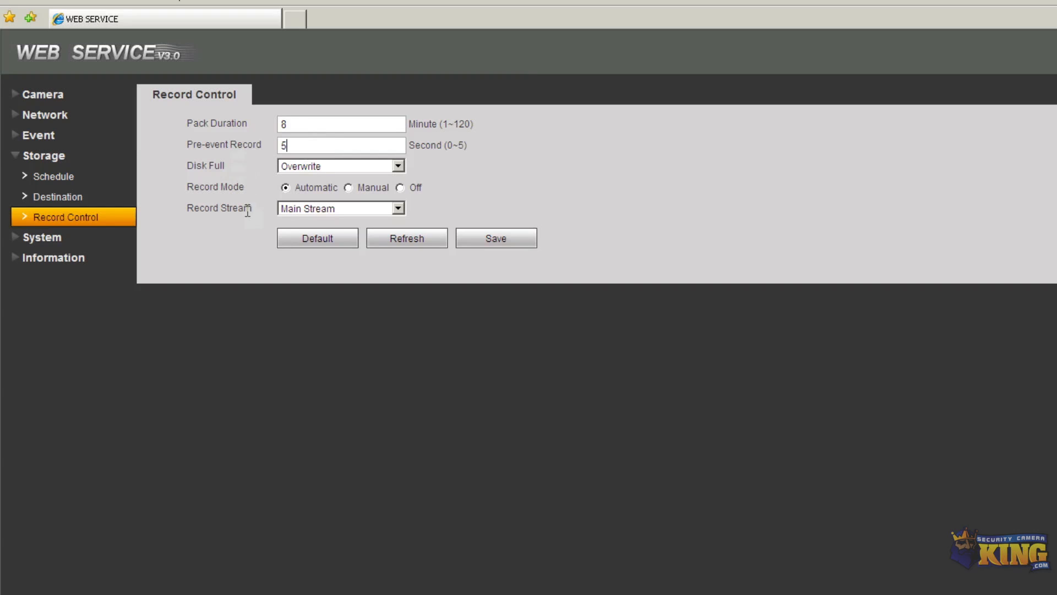
click(296, 166)
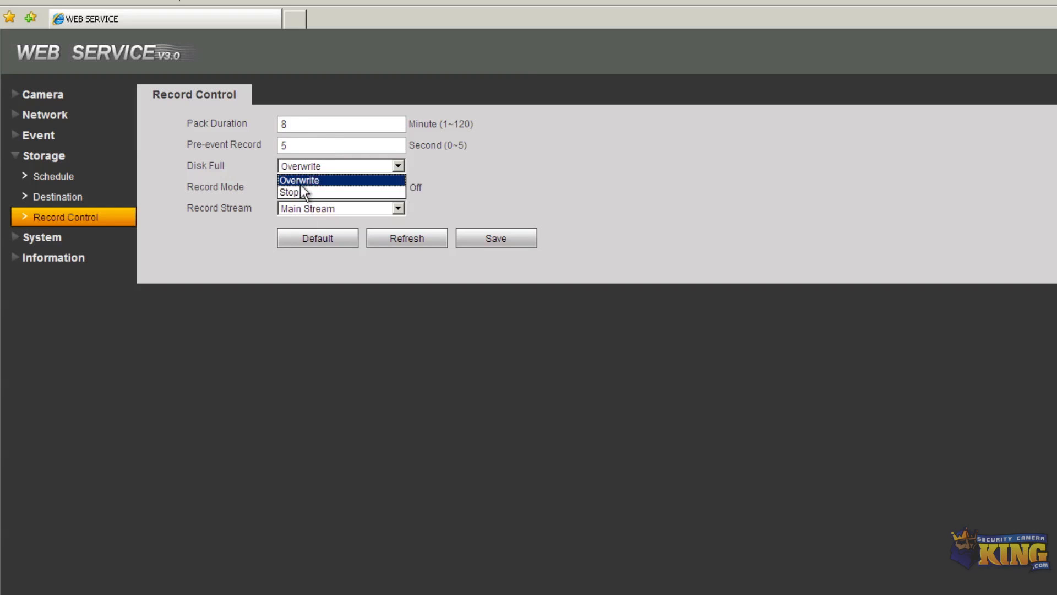
click(597, 179)
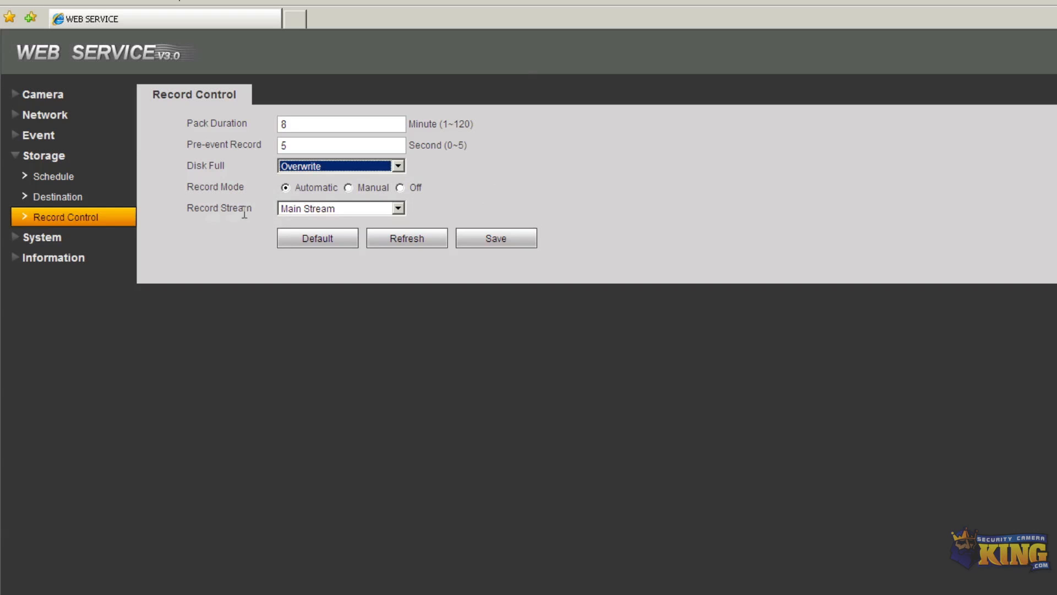
Try Sub Stream as the Record Stream, then switch it back to Main Stream
click(319, 207)
click(302, 232)
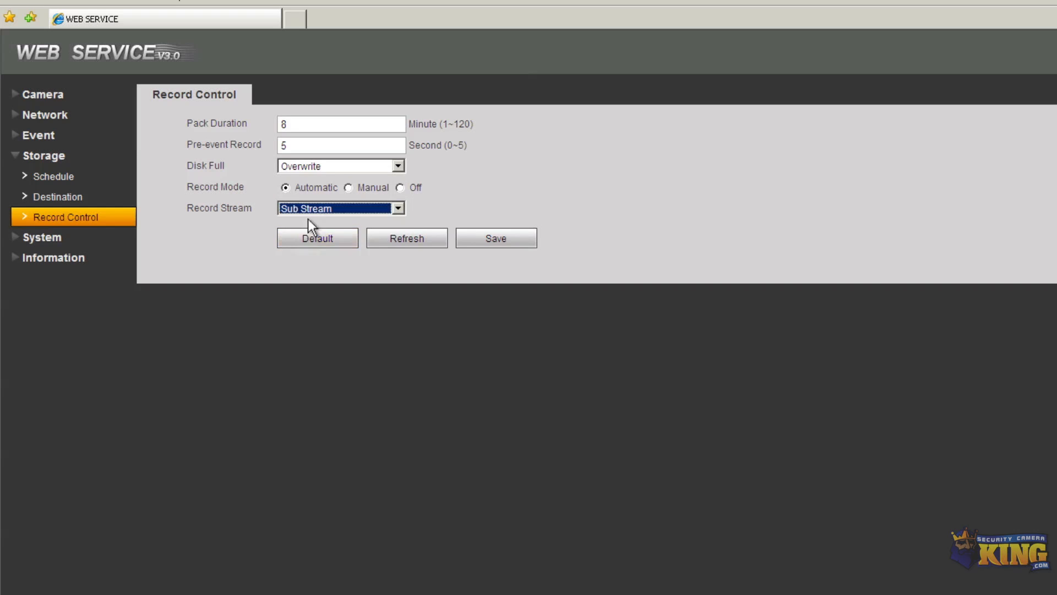
click(310, 209)
click(292, 222)
Replace the General Device Name with 2MPDome, save it, and bring up Date&Time
click(43, 238)
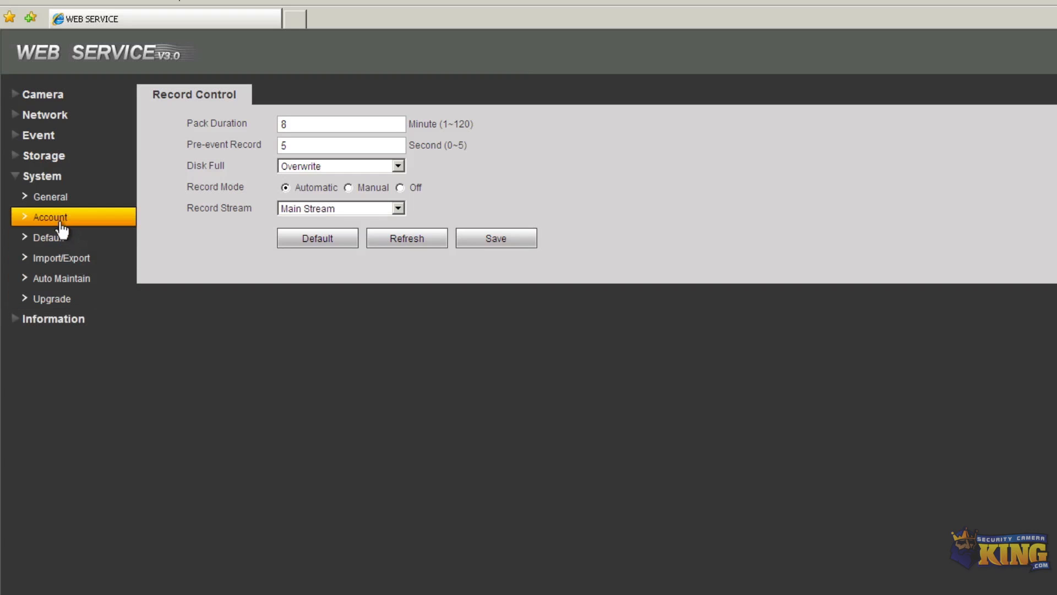
click(62, 205)
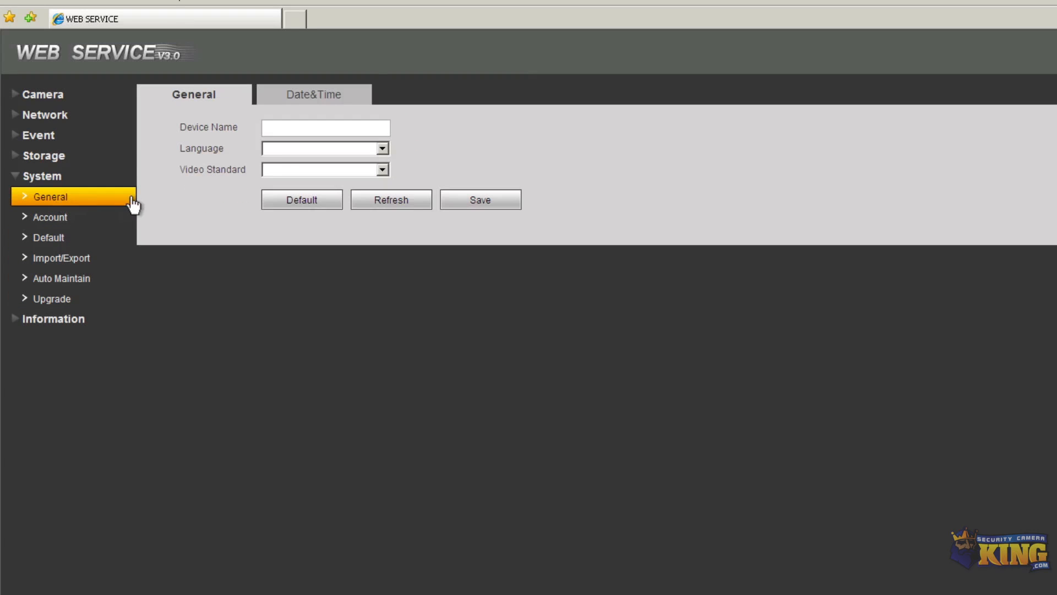
drag(359, 128, 268, 129)
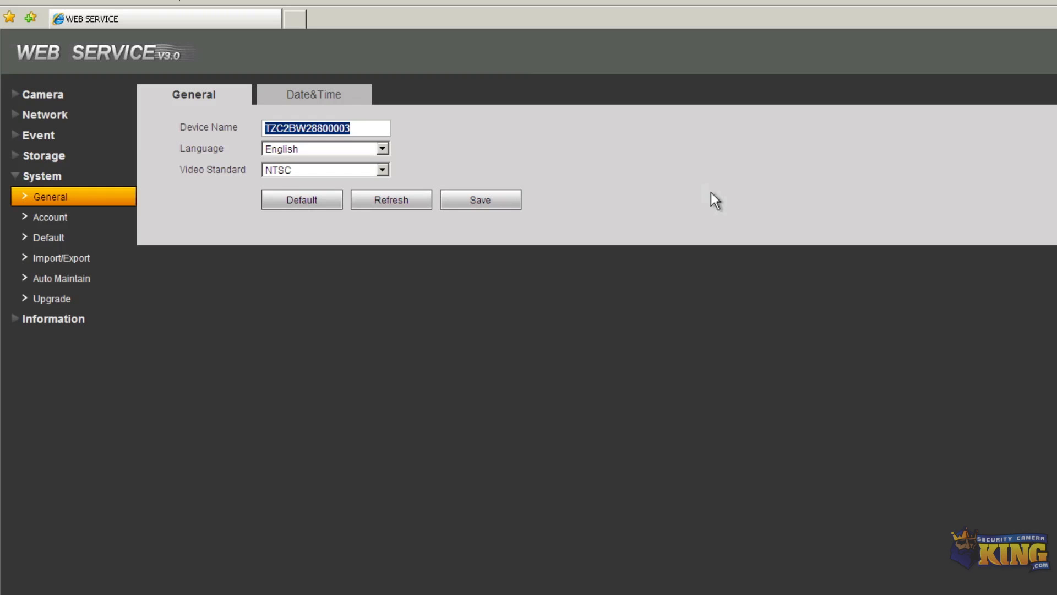
click(372, 130)
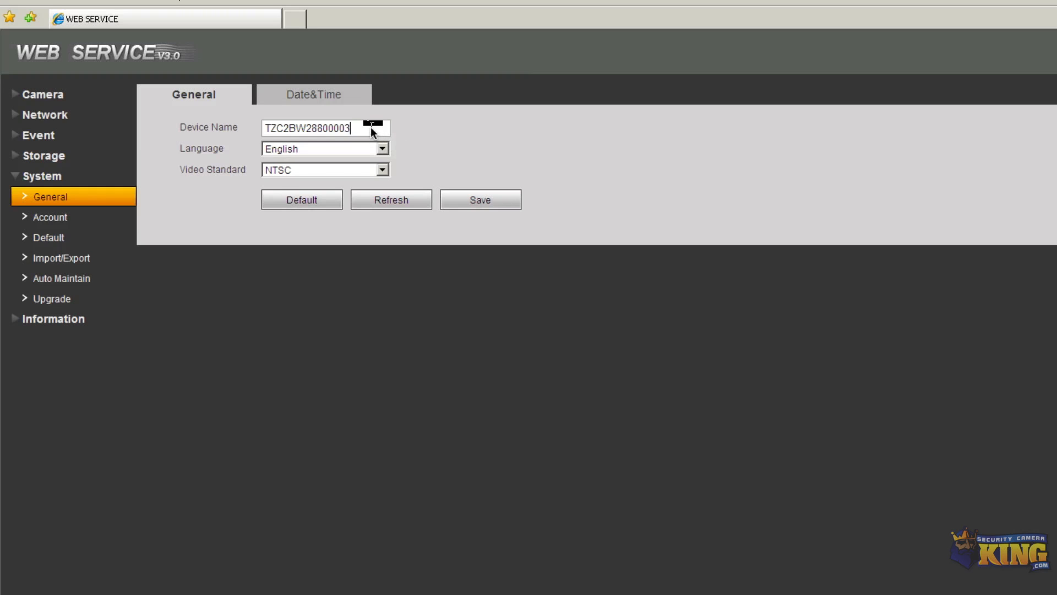
drag(359, 128, 223, 117)
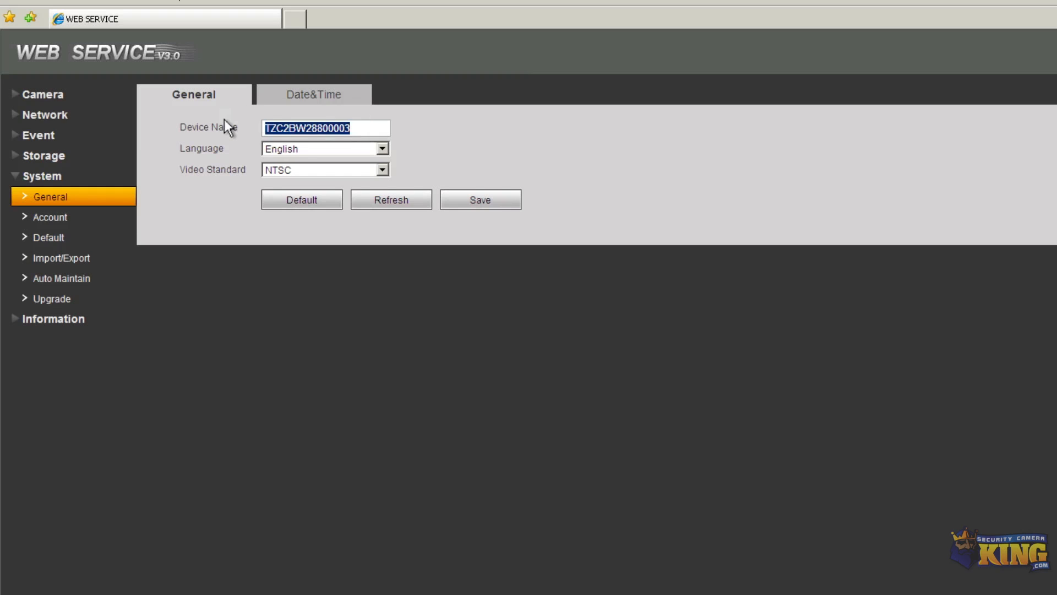
key(BackSpace)
text(2)
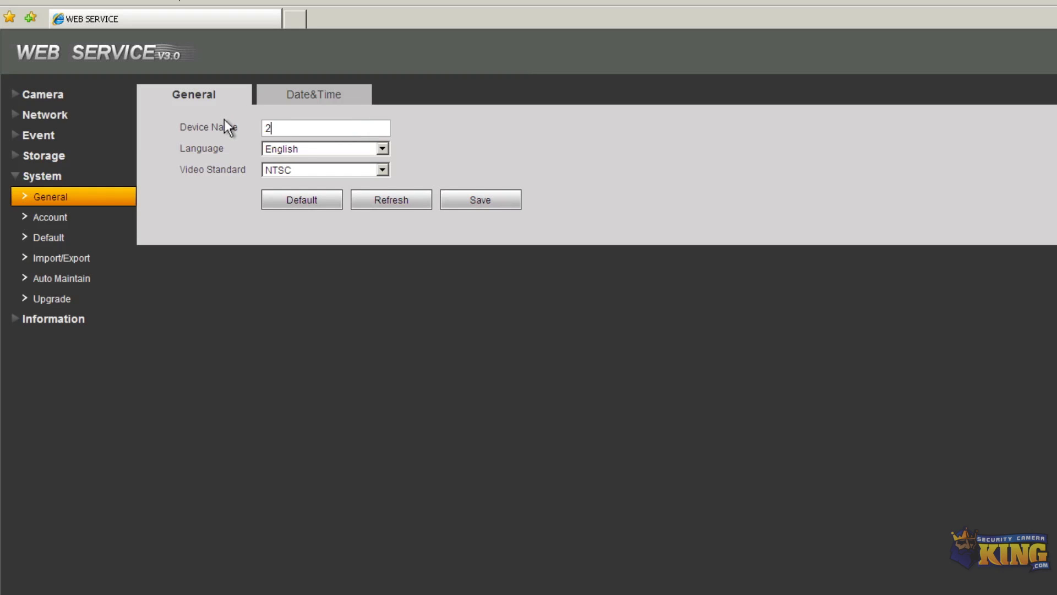
text(MPDome)
click(507, 208)
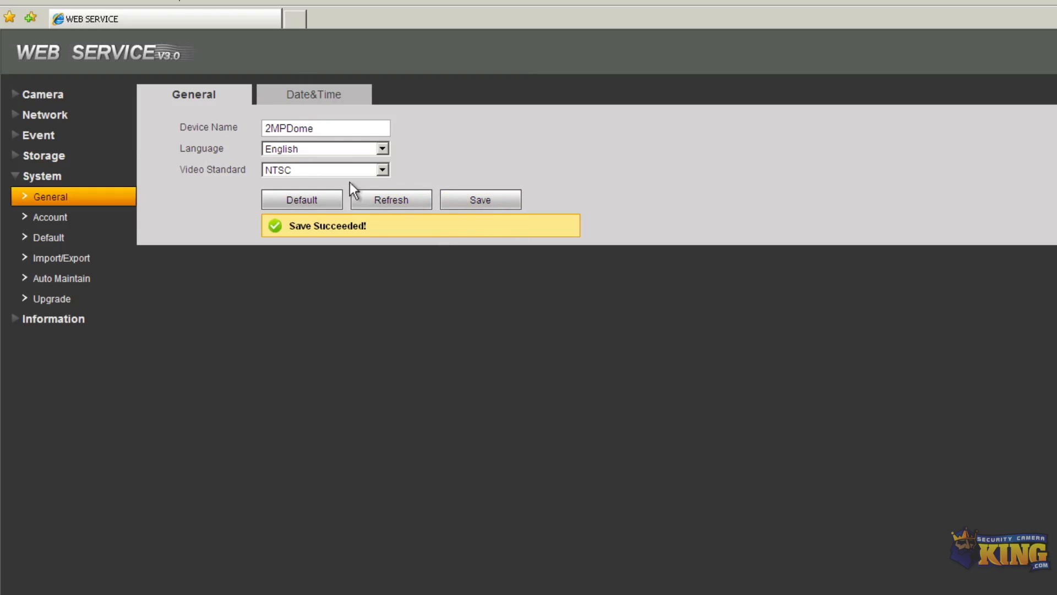
click(313, 100)
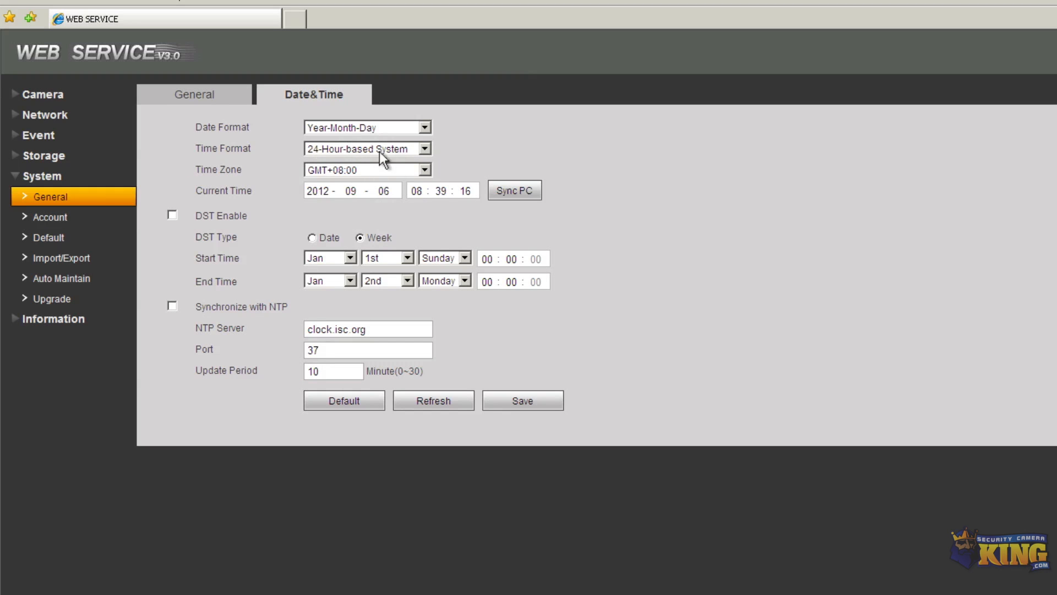
Set date format Month-Day-Year, 12-Hour time format and time zone GMT-04:00
click(364, 129)
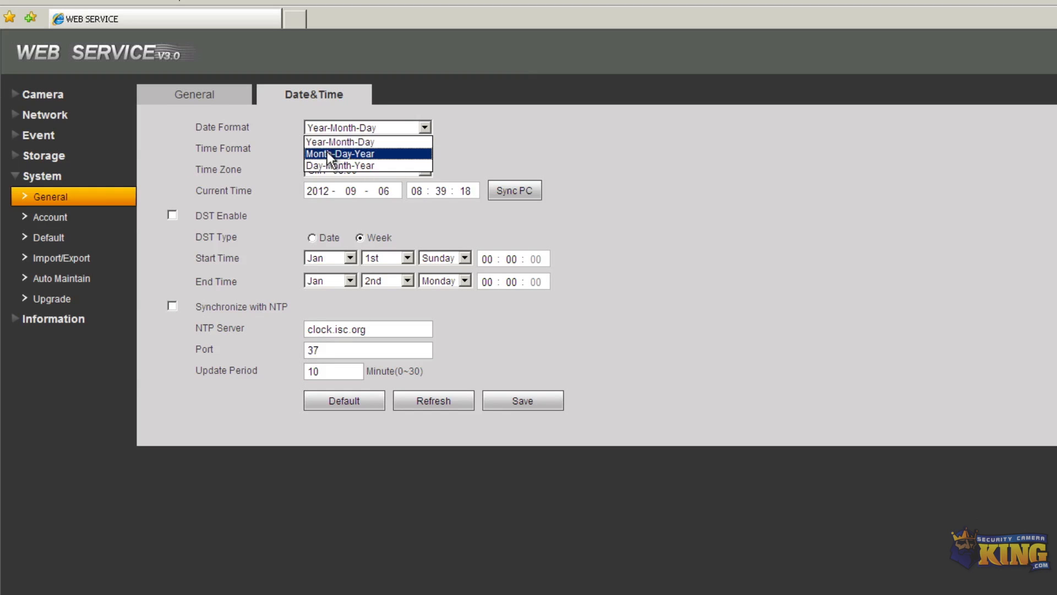
click(328, 154)
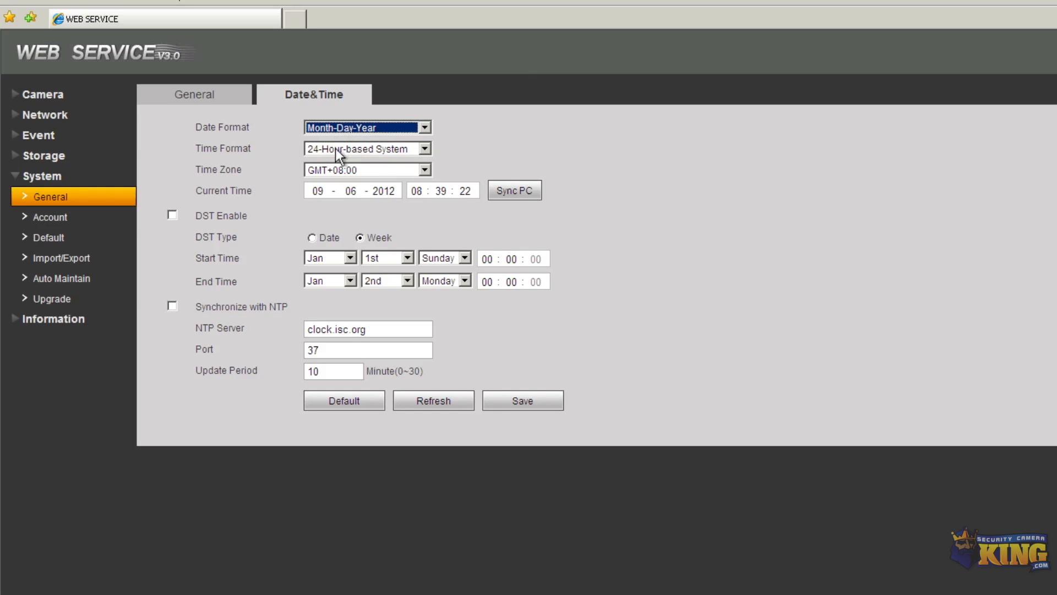
click(335, 148)
click(326, 172)
click(381, 168)
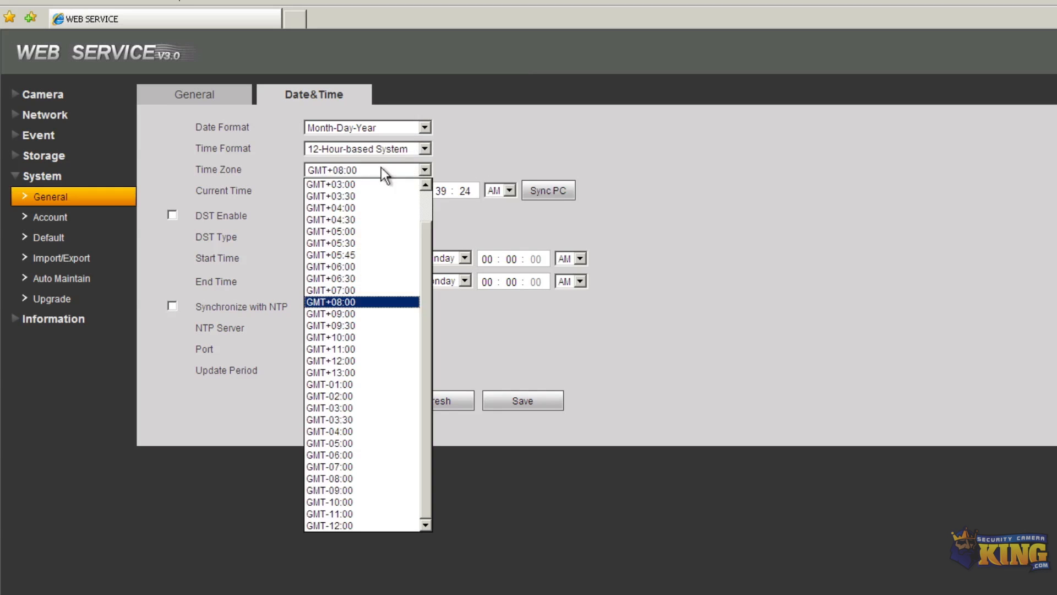
click(346, 431)
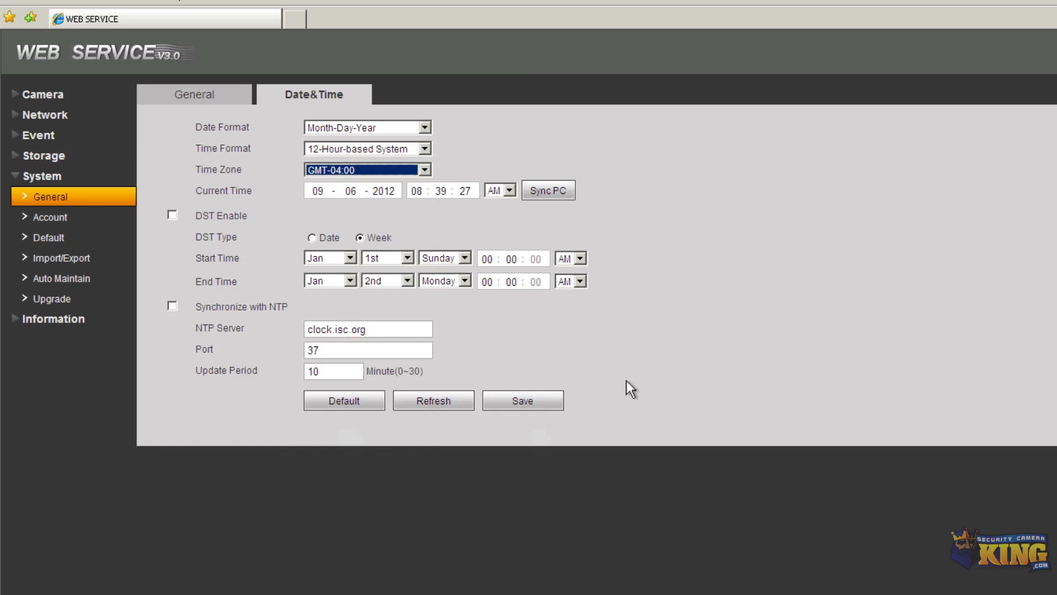
Correct the Windows clock hour to 8, sync the camera to the PC, and save
click(566, 197)
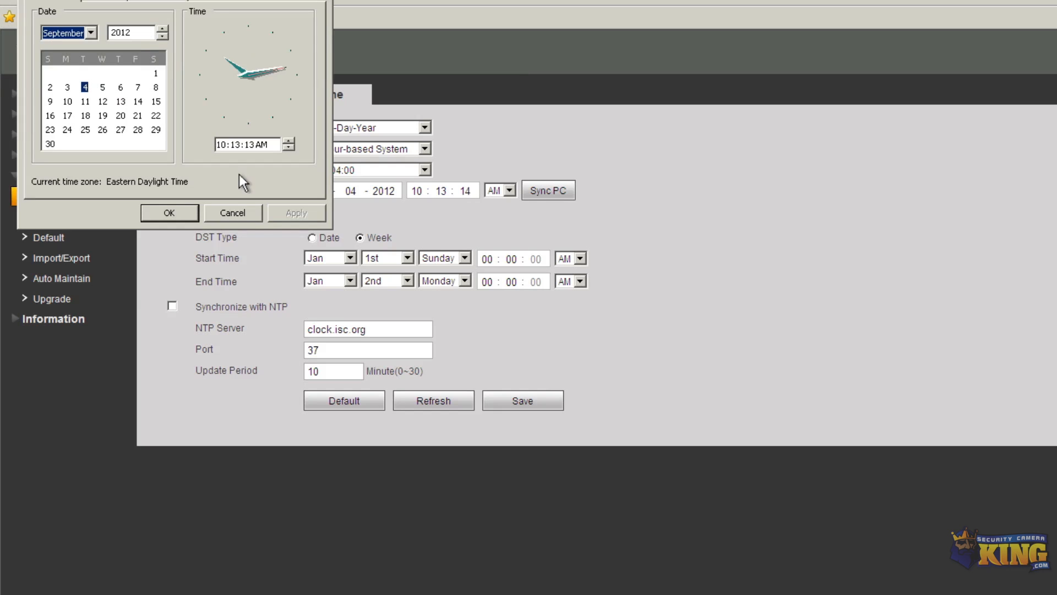
click(221, 145)
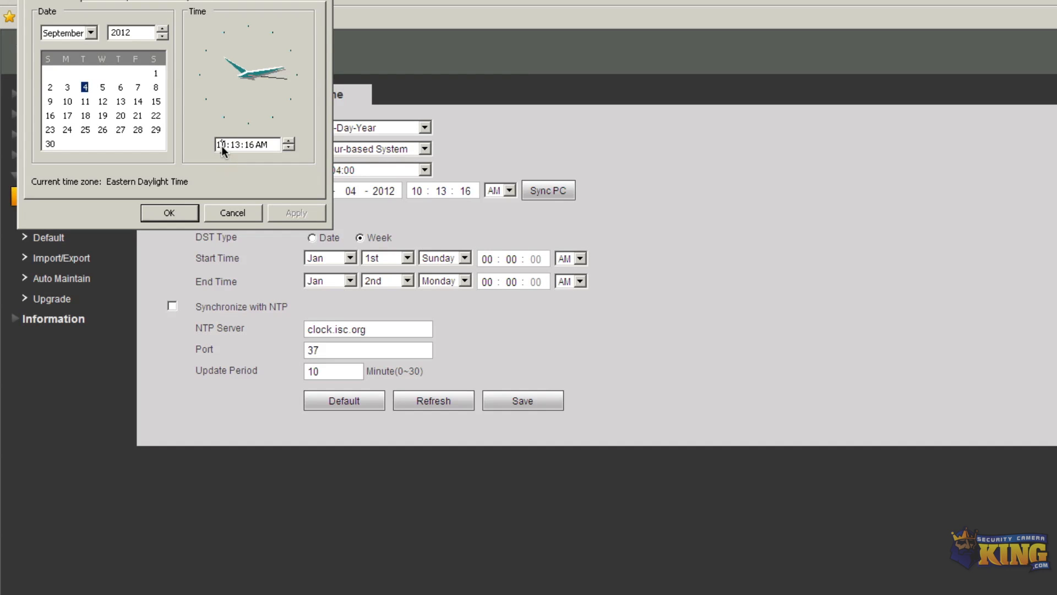
text(8)
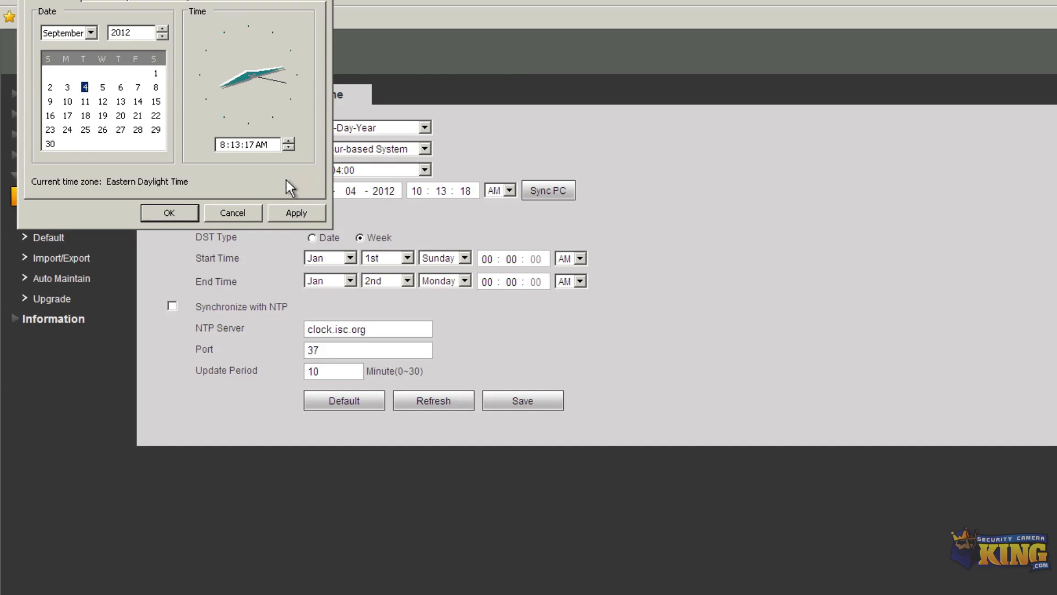
click(101, 2)
click(74, 3)
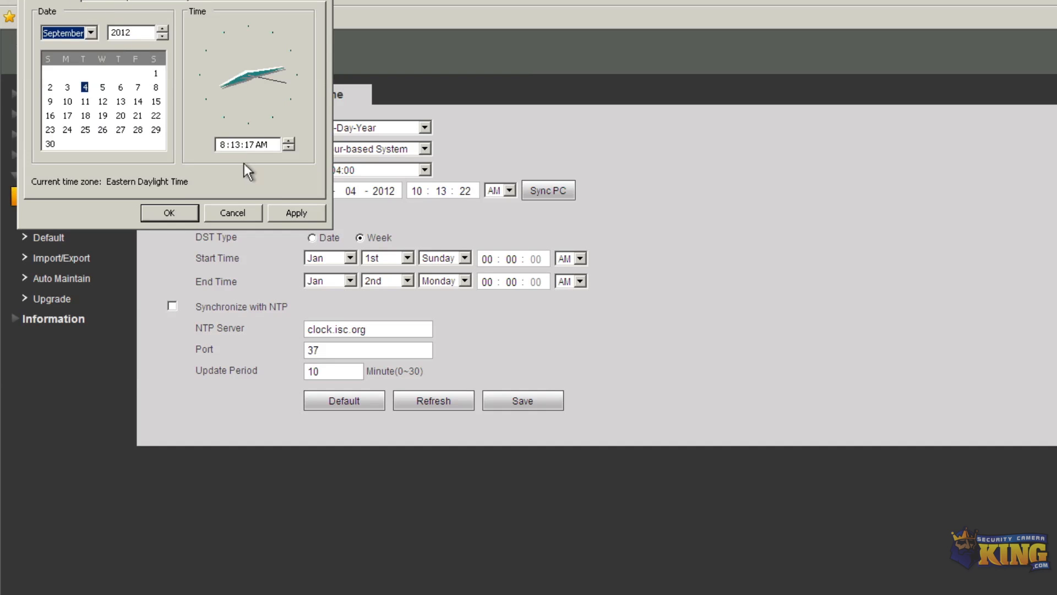
click(285, 212)
click(185, 213)
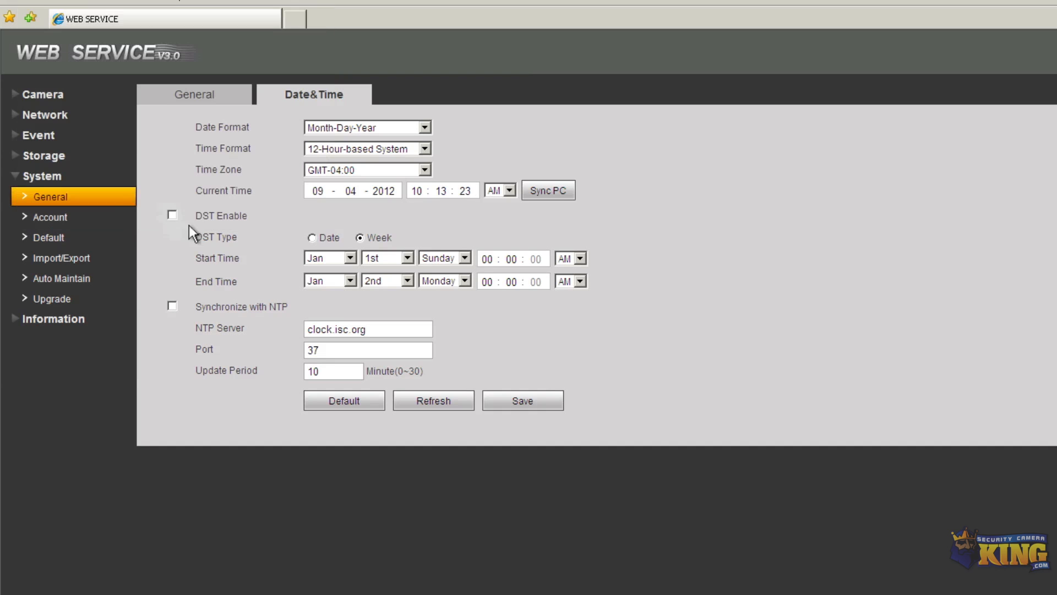
click(560, 201)
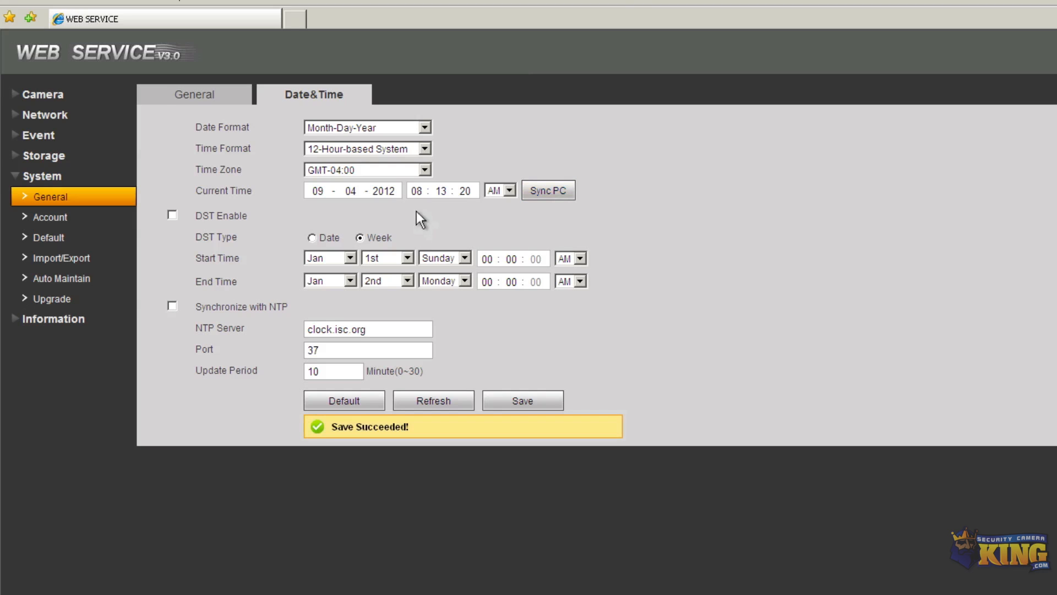
click(525, 402)
click(527, 402)
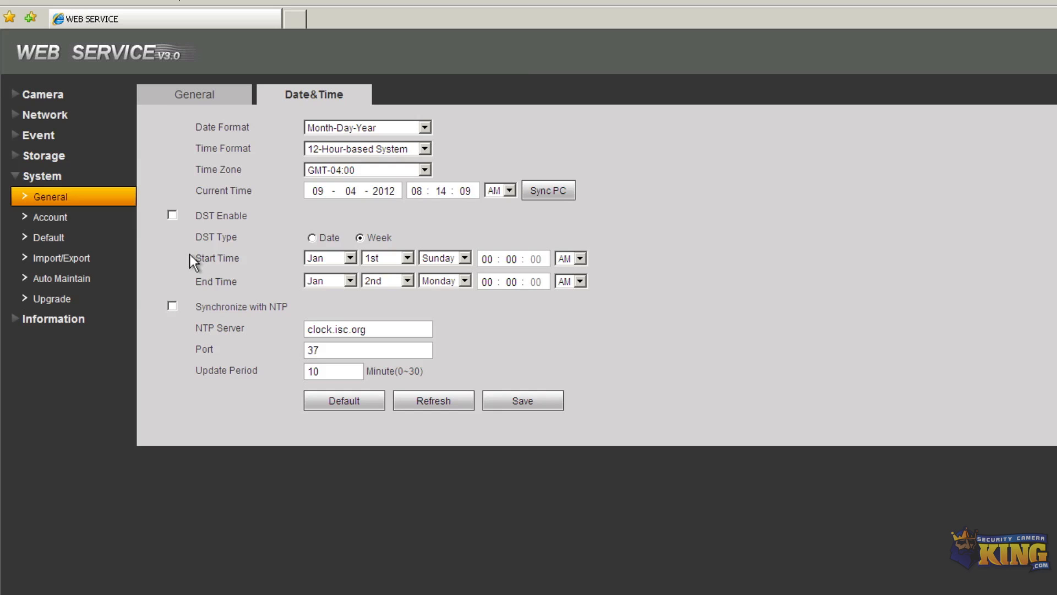
Export the camera settings, naming the backup file '2mpDome Settings'
click(55, 258)
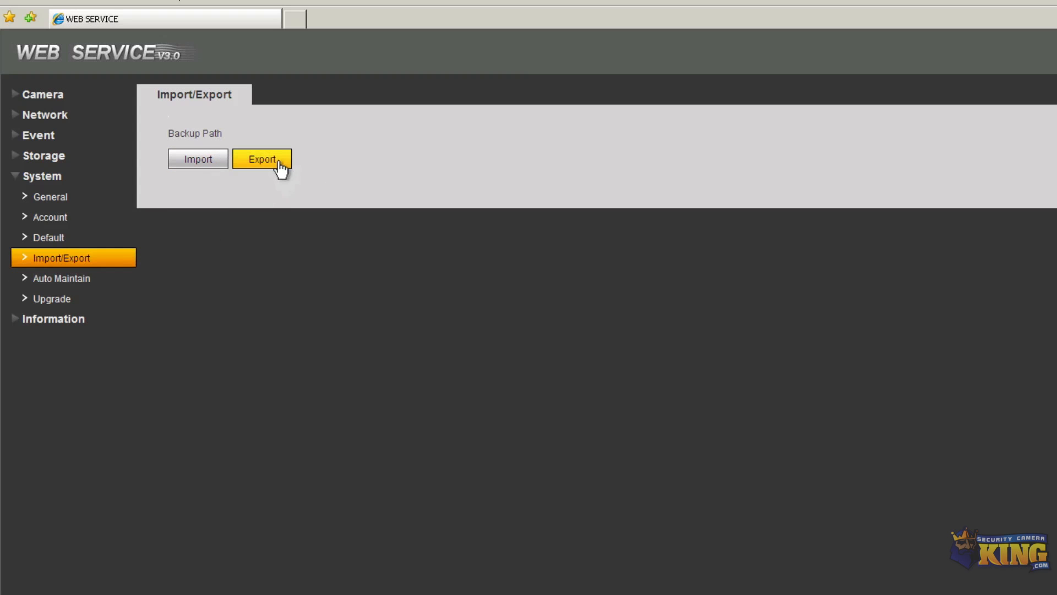
click(262, 159)
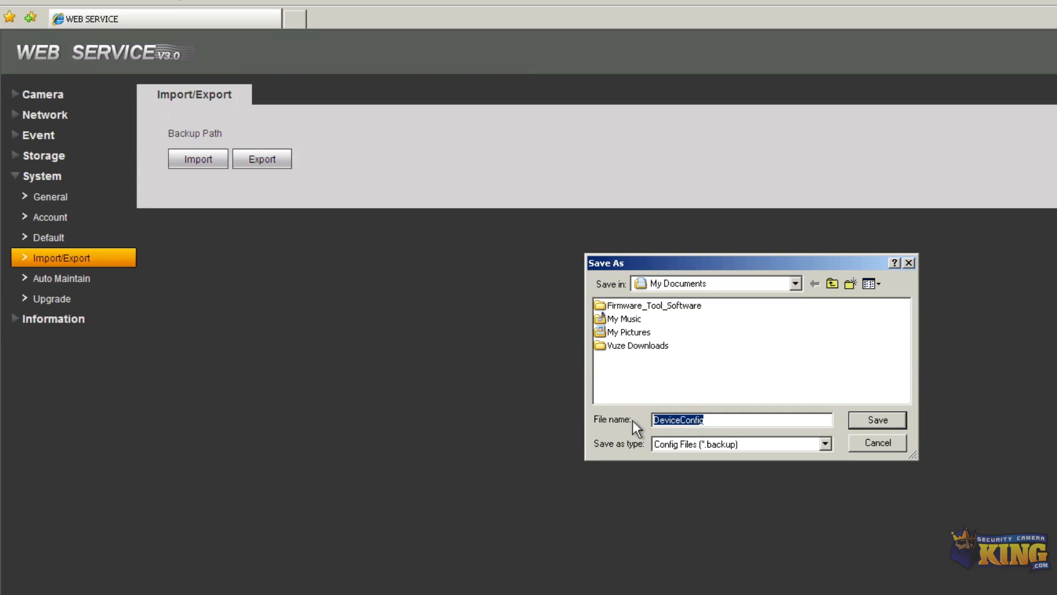
text(2mpDOme Settings)
click(679, 416)
key(BackSpace)
text(o)
Save the 2mpDome Settings backup in My Documents and import that file back
click(858, 419)
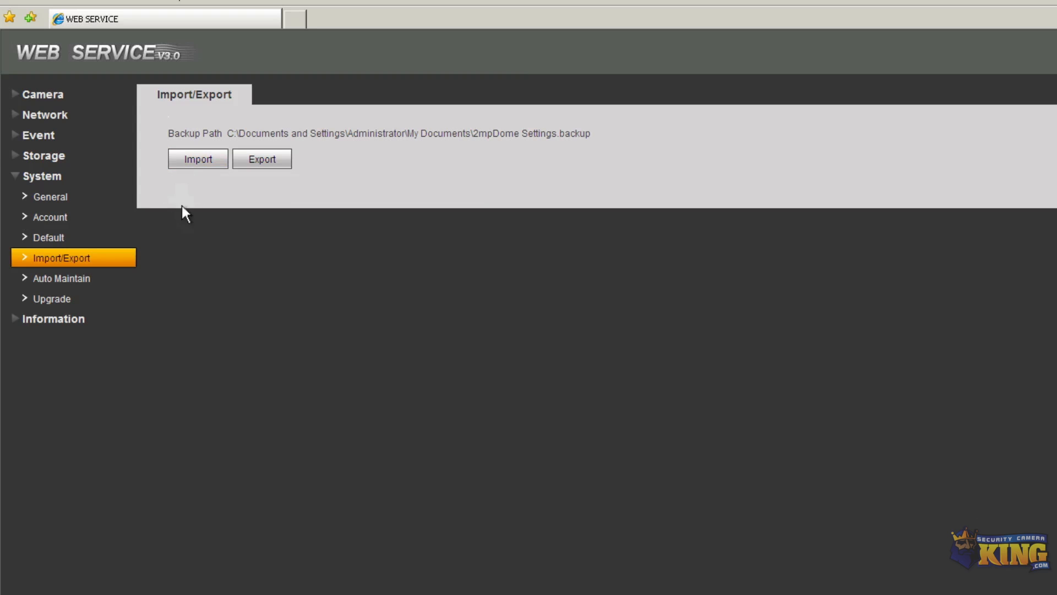
click(194, 160)
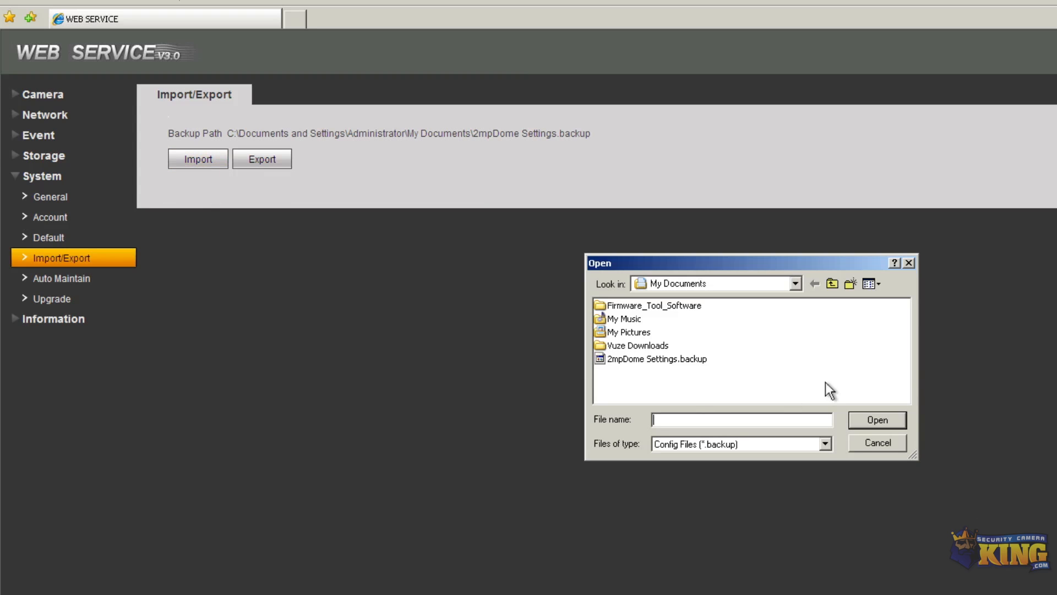
double_click(636, 359)
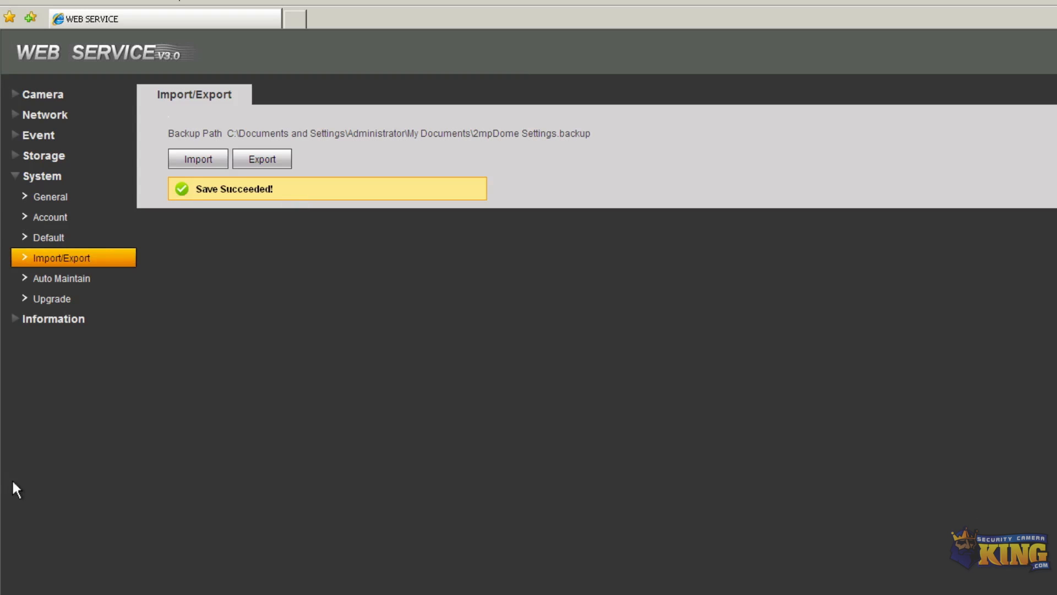
Review the General, Date&Time, Import/Export, camera Conditions/Video and network Snapshot/Overlay pages
click(59, 199)
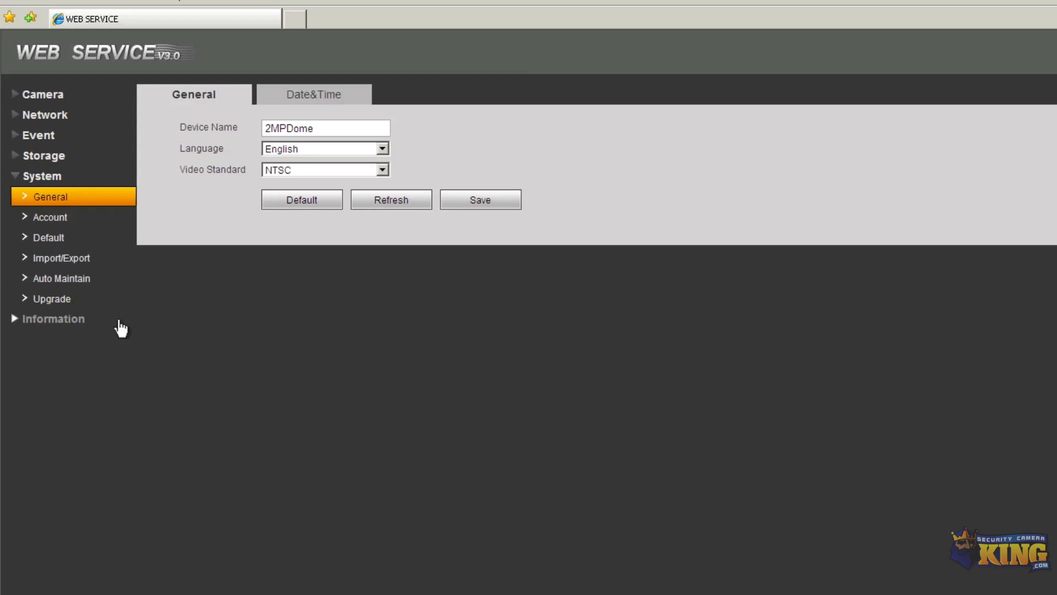
click(303, 100)
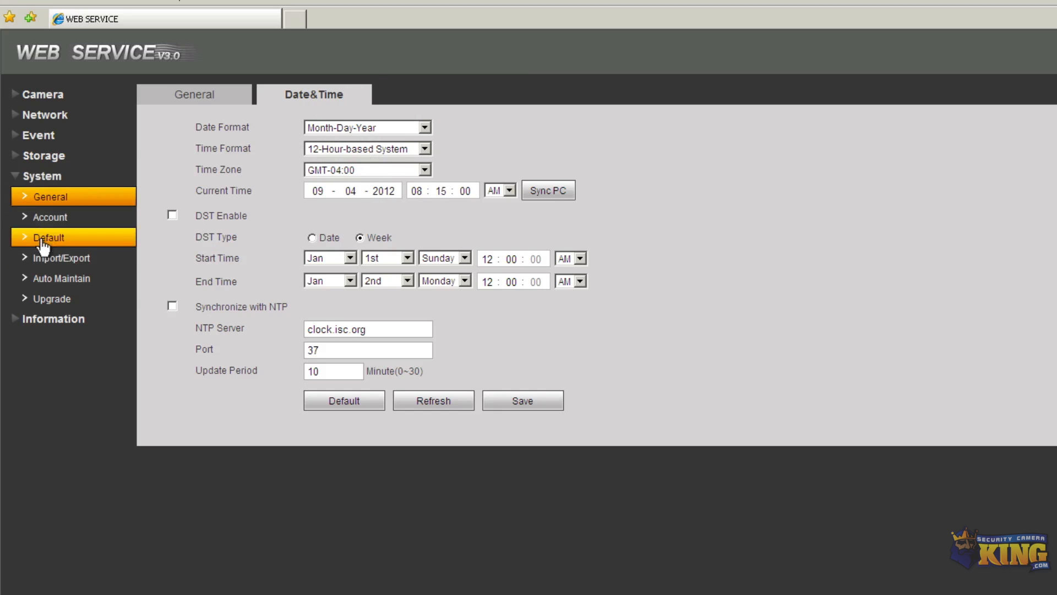
click(55, 258)
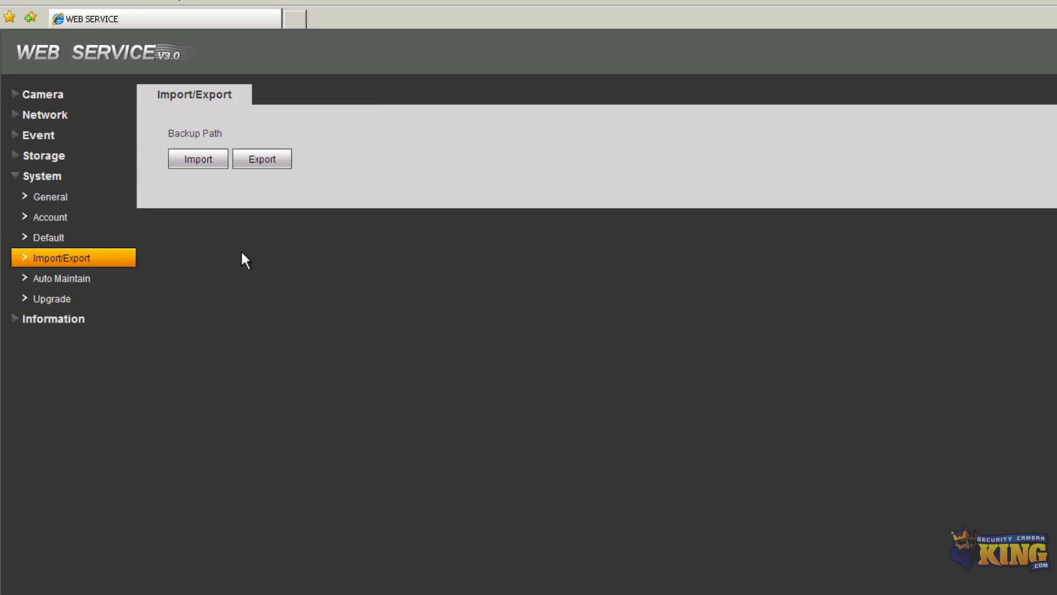
click(48, 98)
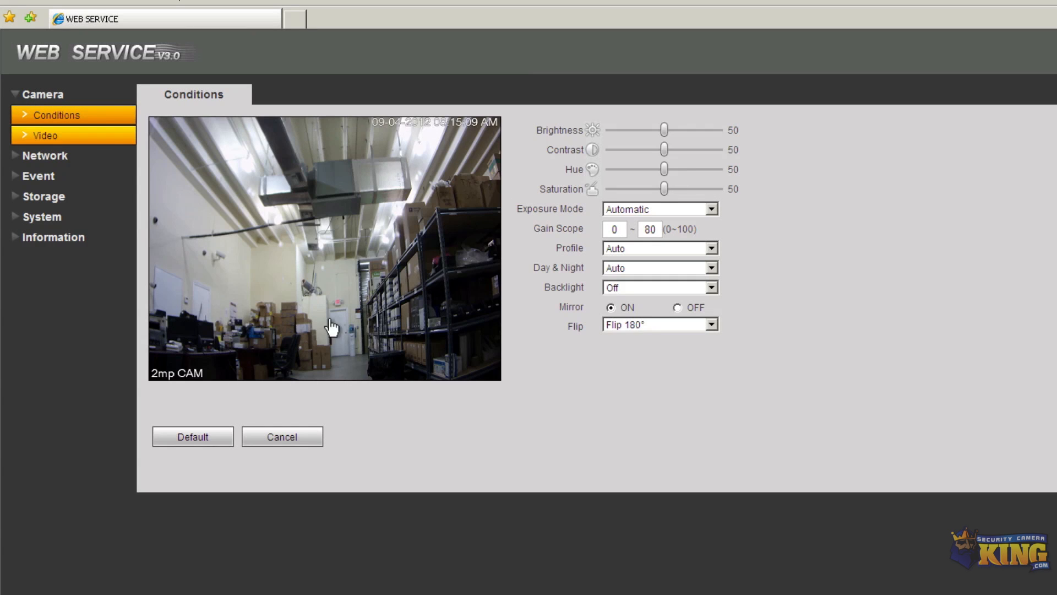
click(56, 132)
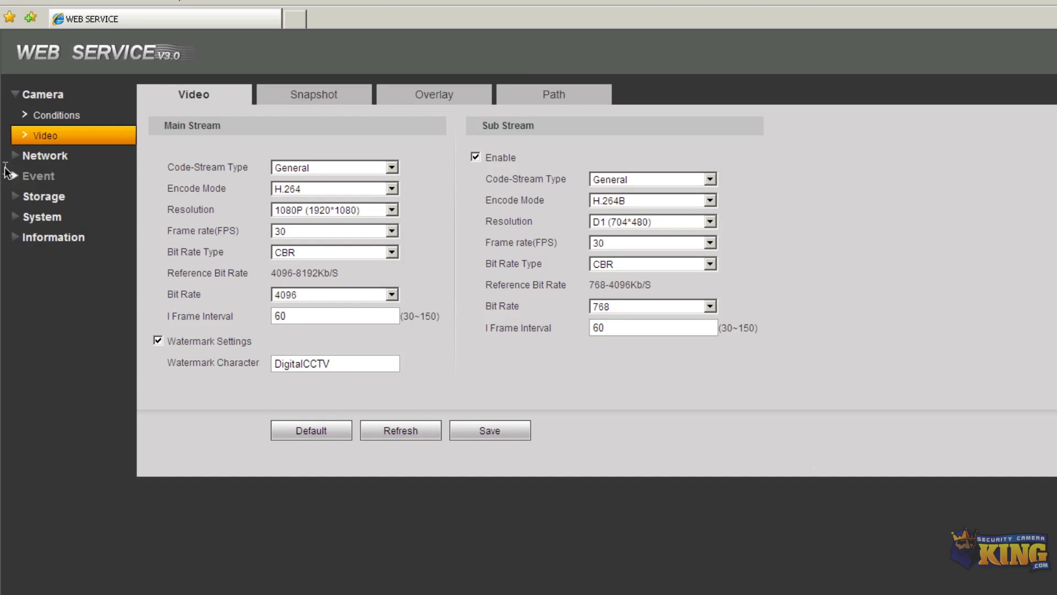
click(47, 157)
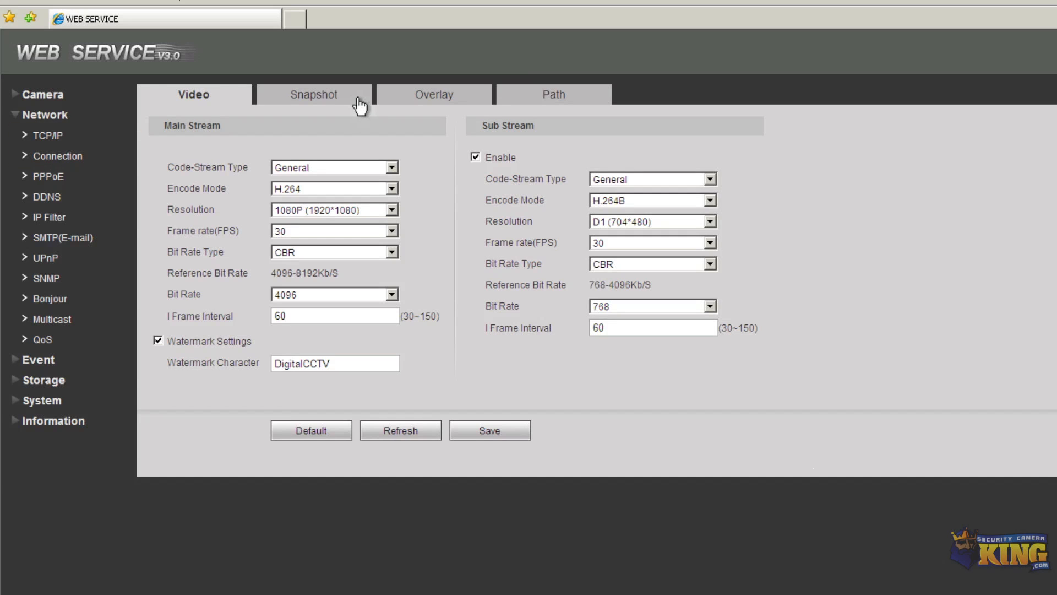
click(325, 104)
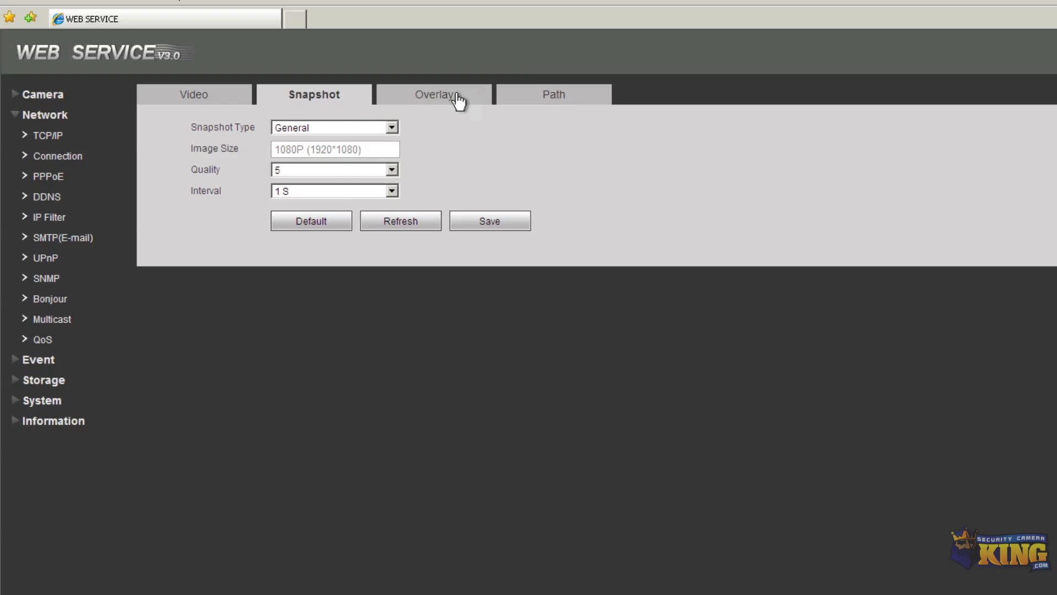
click(460, 100)
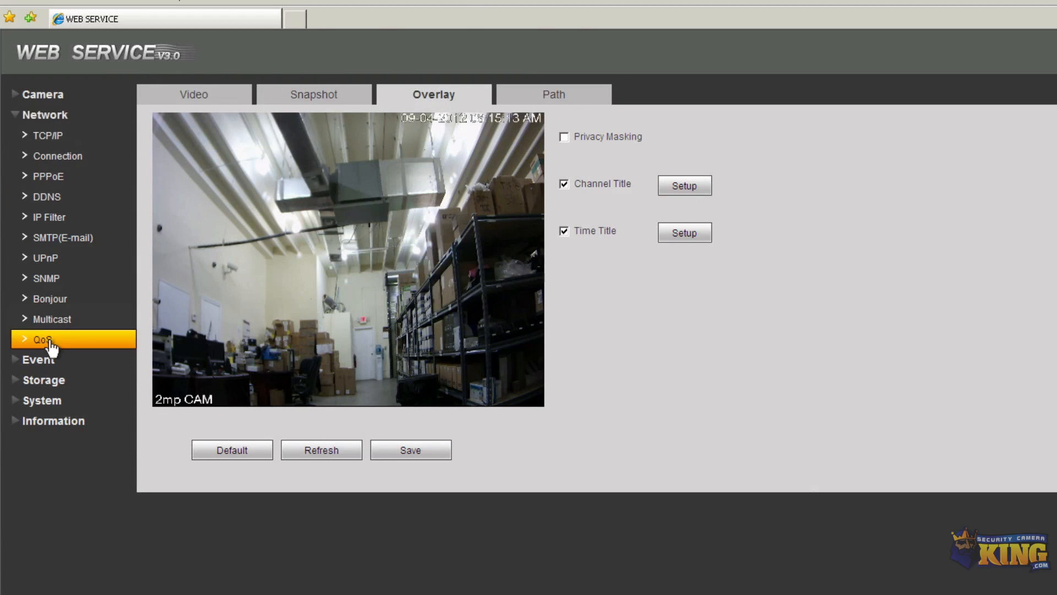
Raise Video Detect sensitivity from 4 to 6, then show Abnormality's Storage settings
click(40, 359)
click(62, 156)
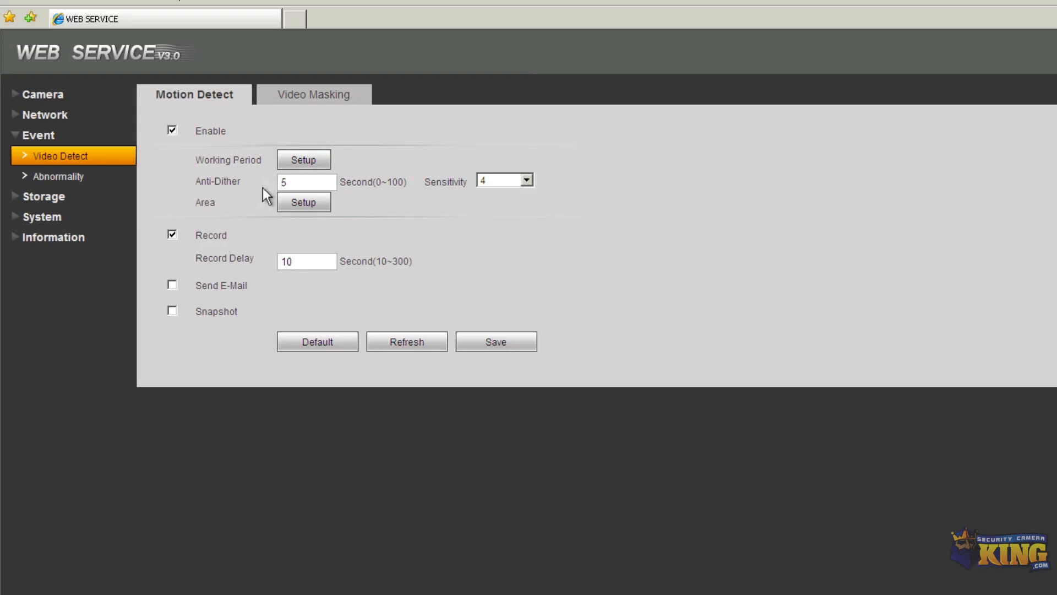
click(497, 184)
click(480, 255)
click(82, 177)
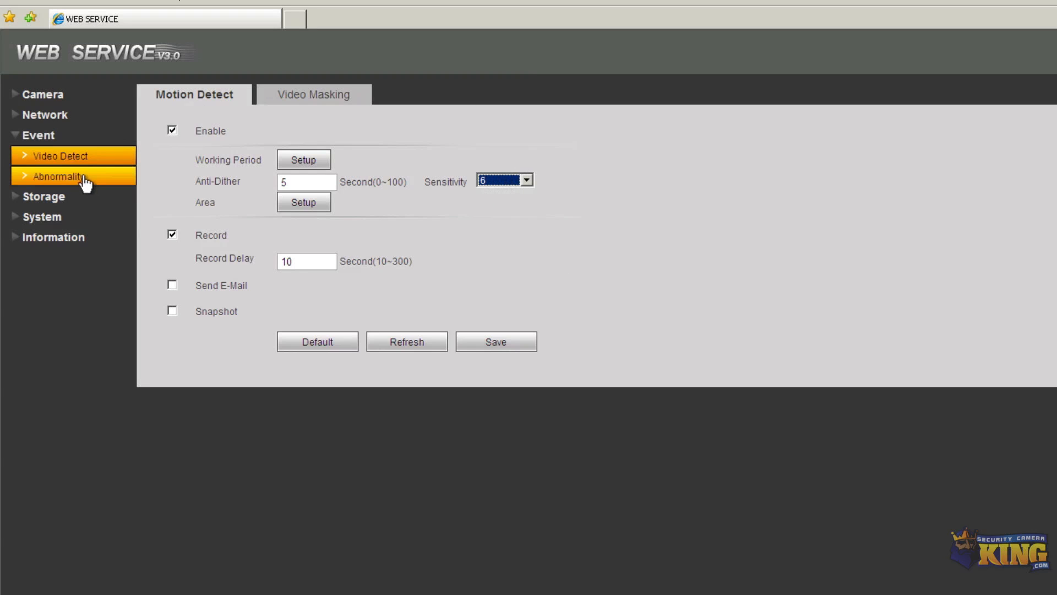
click(50, 198)
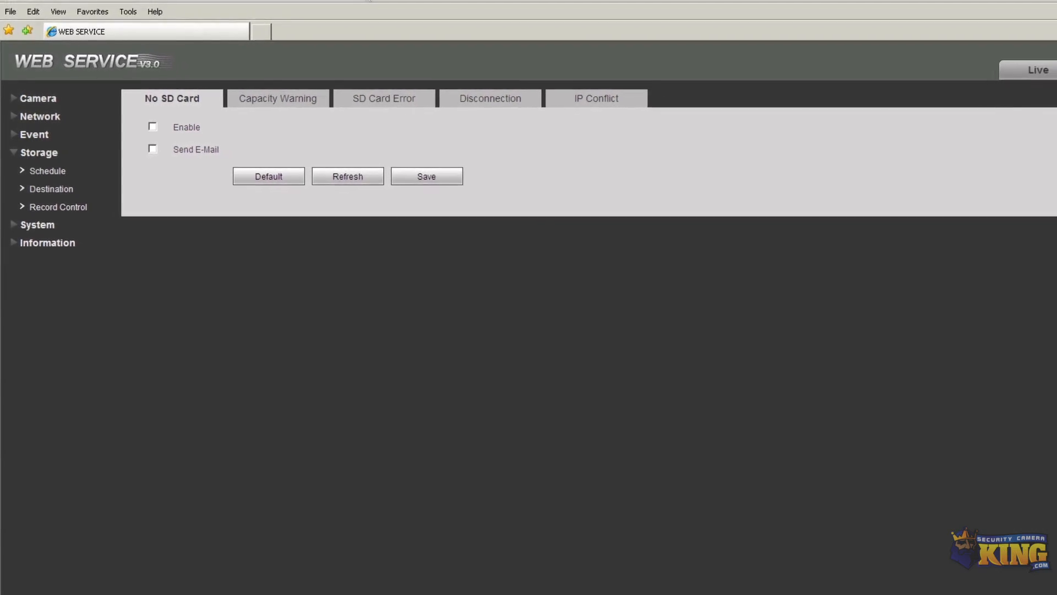
Log out of the camera and load the DVR's page at 192.168.1.108 instead of 192.168.1.109
click(369, 1)
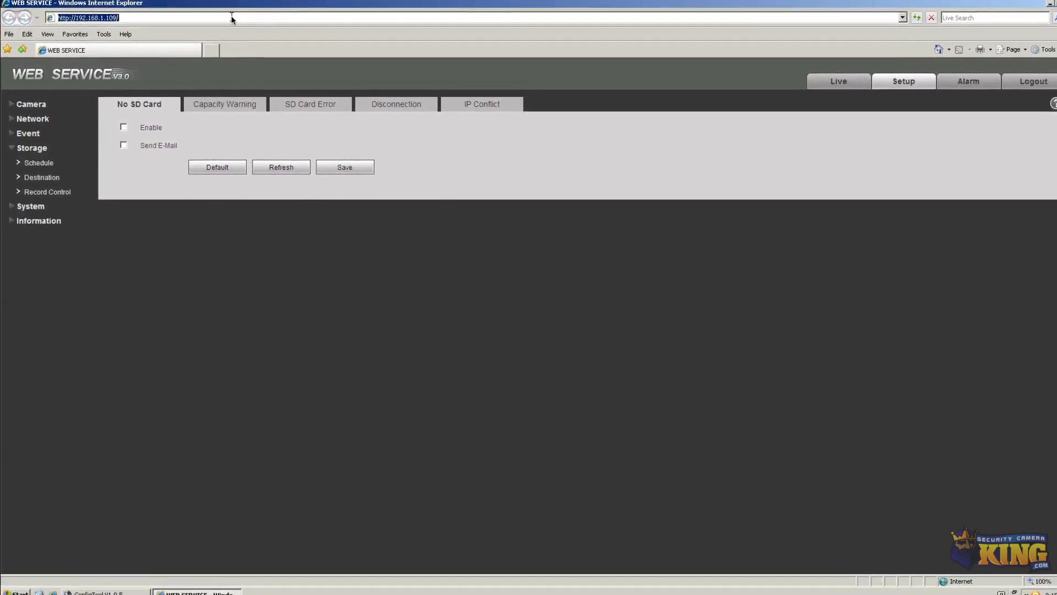
click(1032, 81)
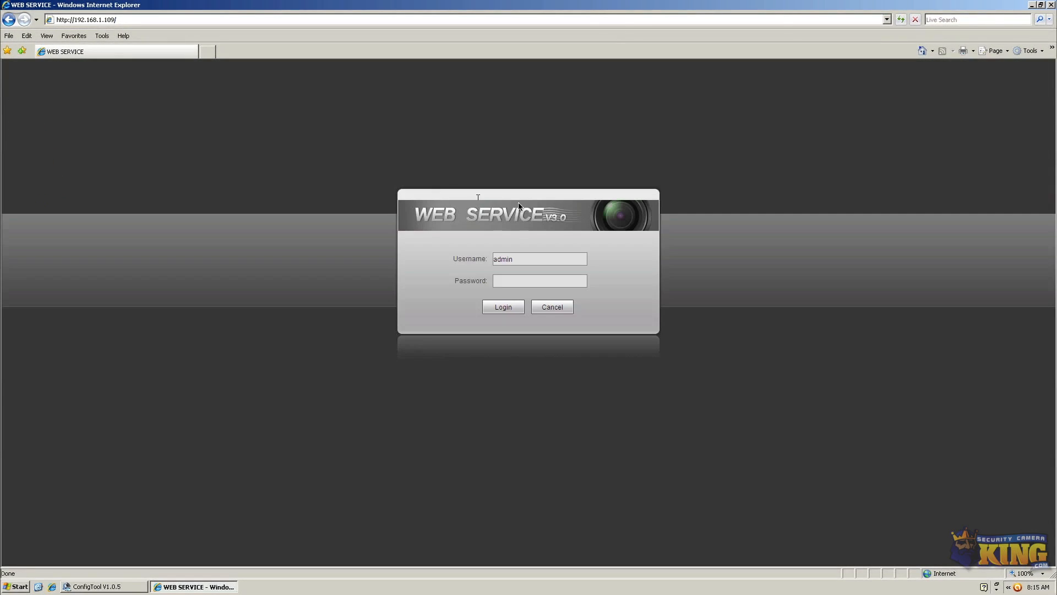
click(166, 19)
click(166, 19)
key(BackSpace)
key(BackSpace)
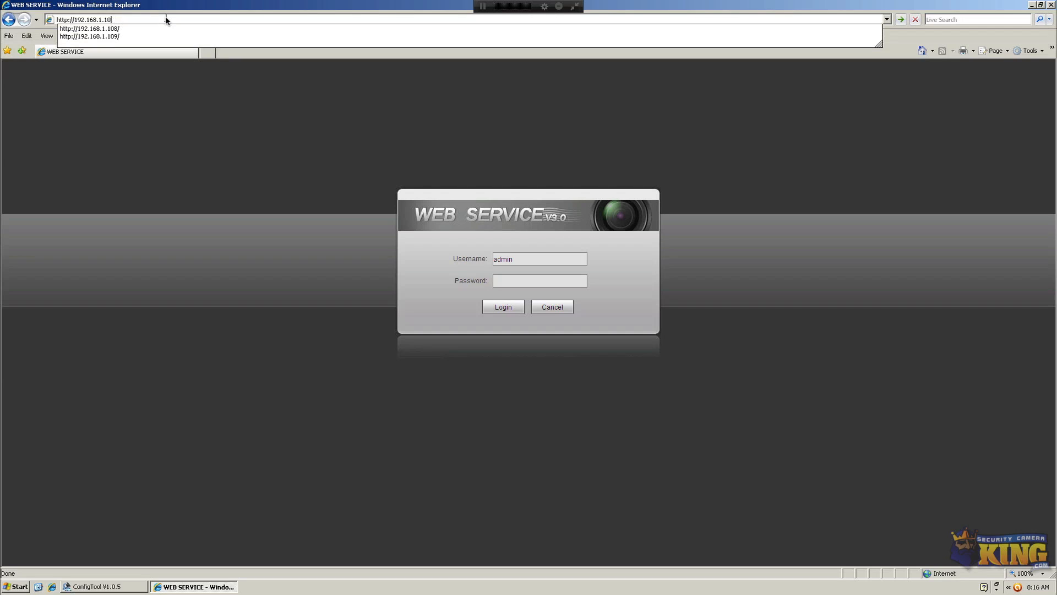
text(8)
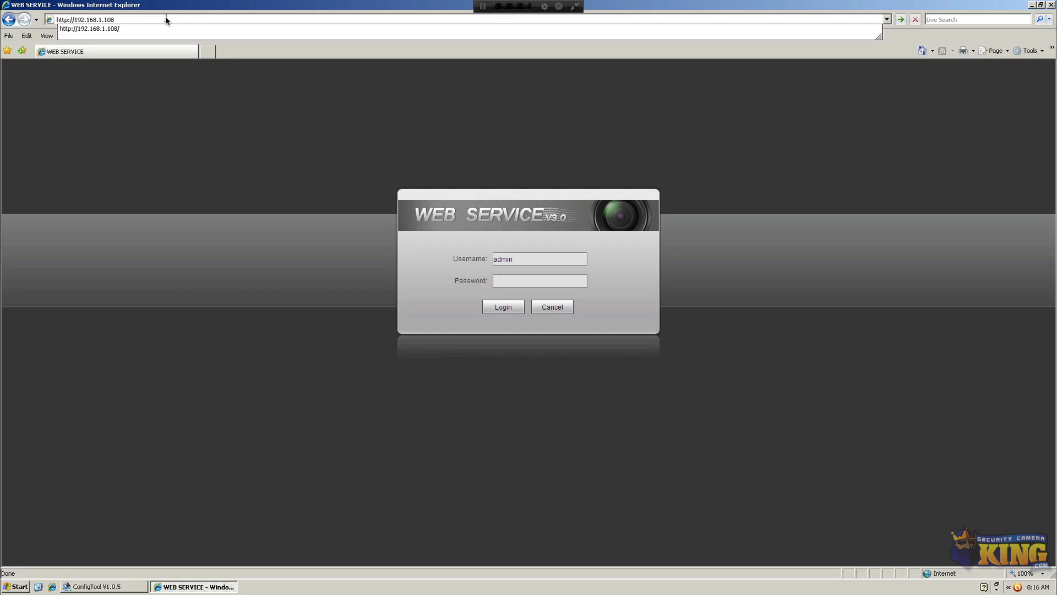
key(Return)
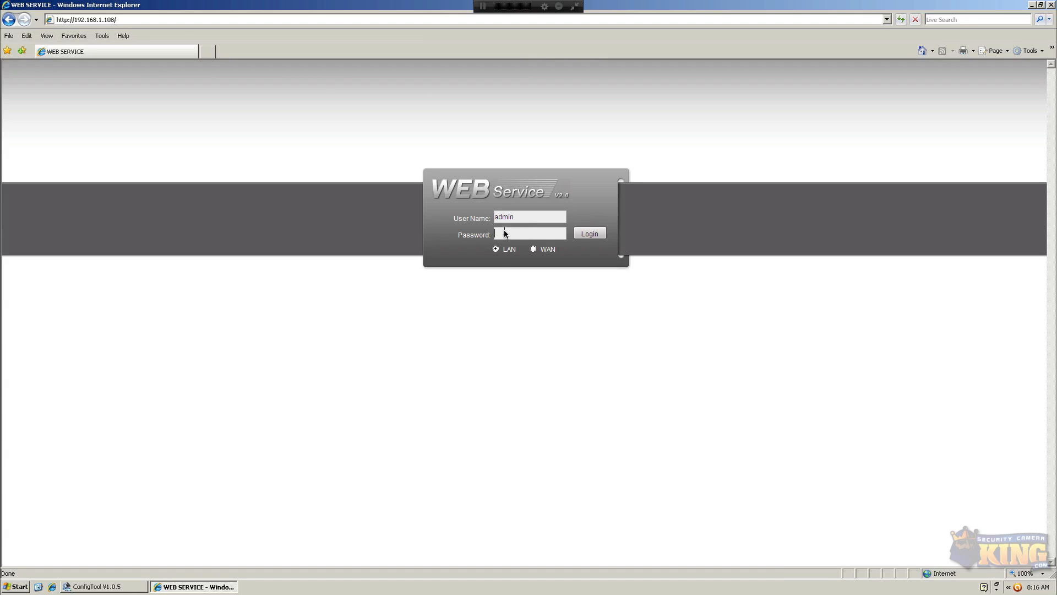
Enter the DVR password to log in, then dismiss the No disk! notice
text(admin)
key(Return)
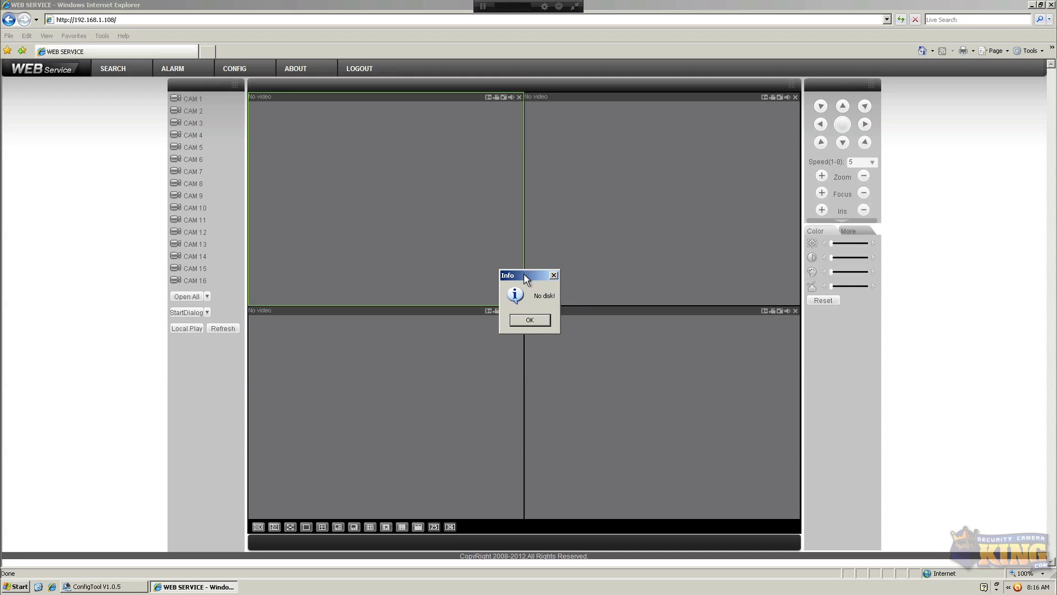
drag(525, 278, 530, 264)
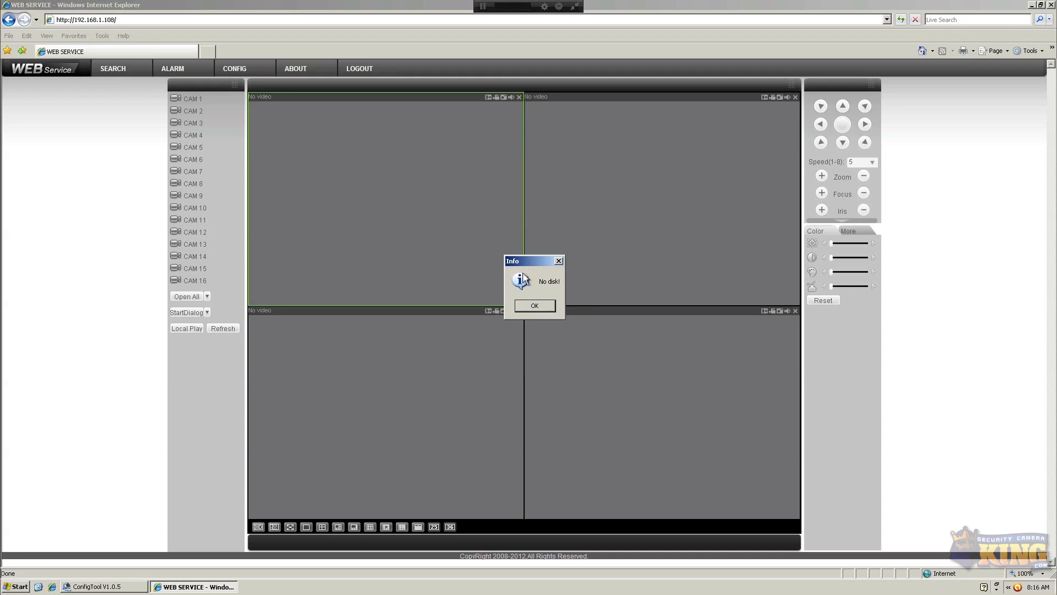
click(534, 309)
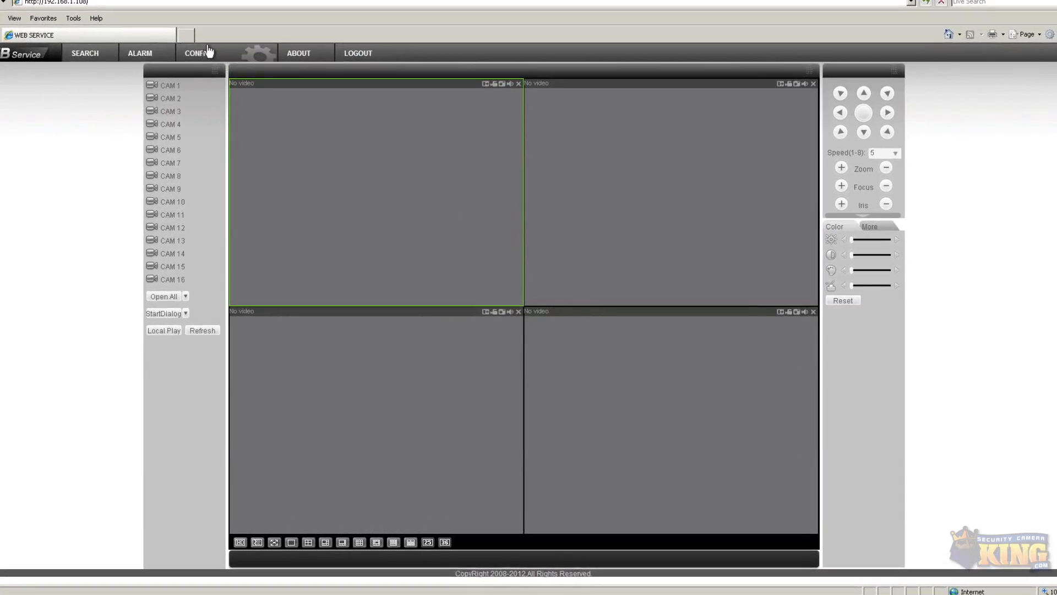
Start CAM 1's live stream in the first pane and reopen the DVR Configuration window
click(208, 52)
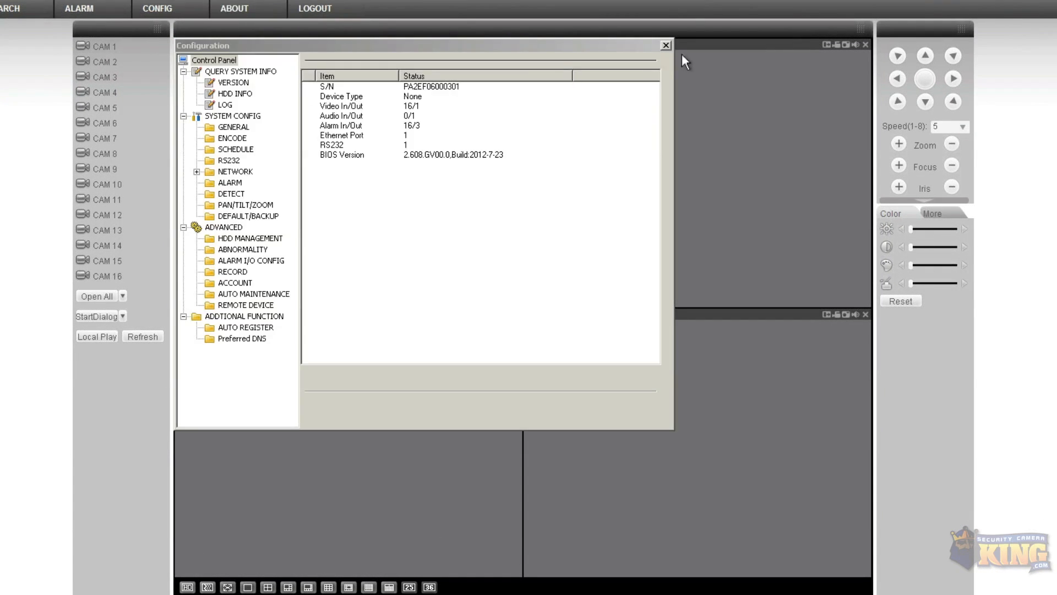
click(665, 48)
double_click(125, 53)
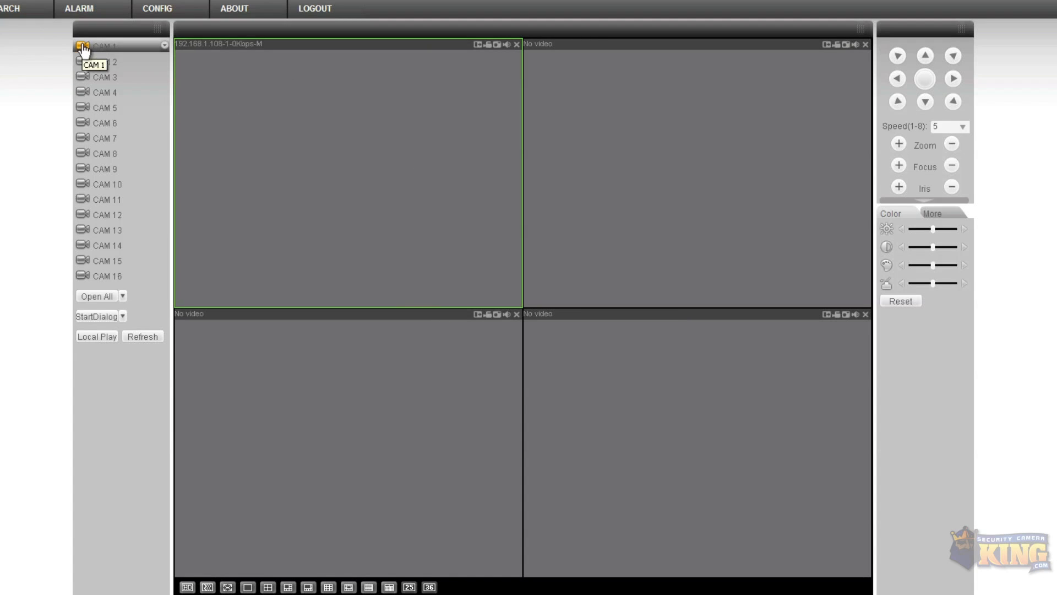
click(165, 11)
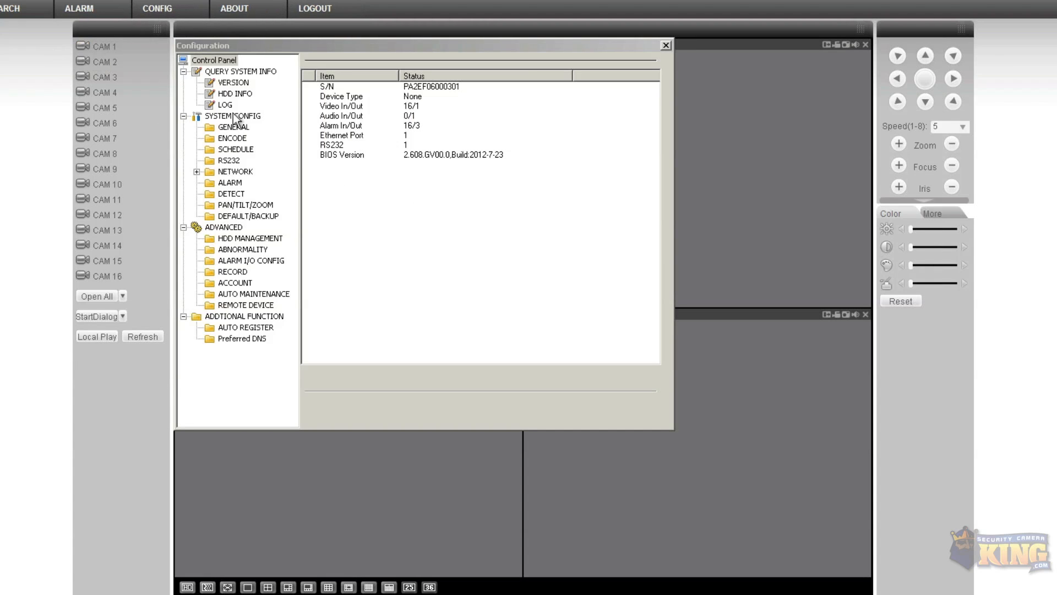
Fill Channel 1's remote device entry from the 2MPDome row at 192.168.1.109
click(238, 305)
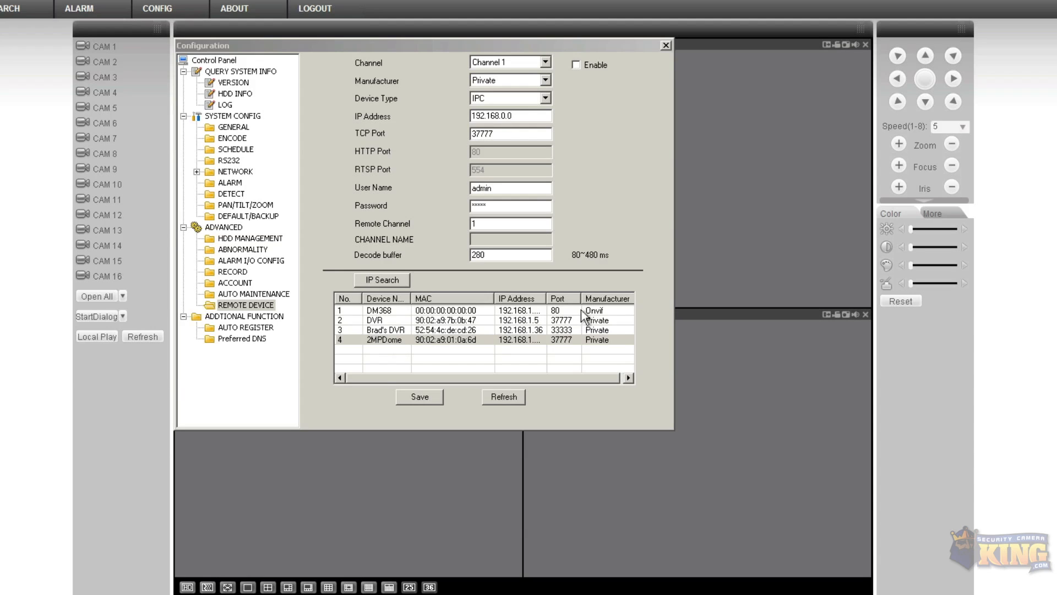
drag(547, 299, 594, 298)
click(513, 340)
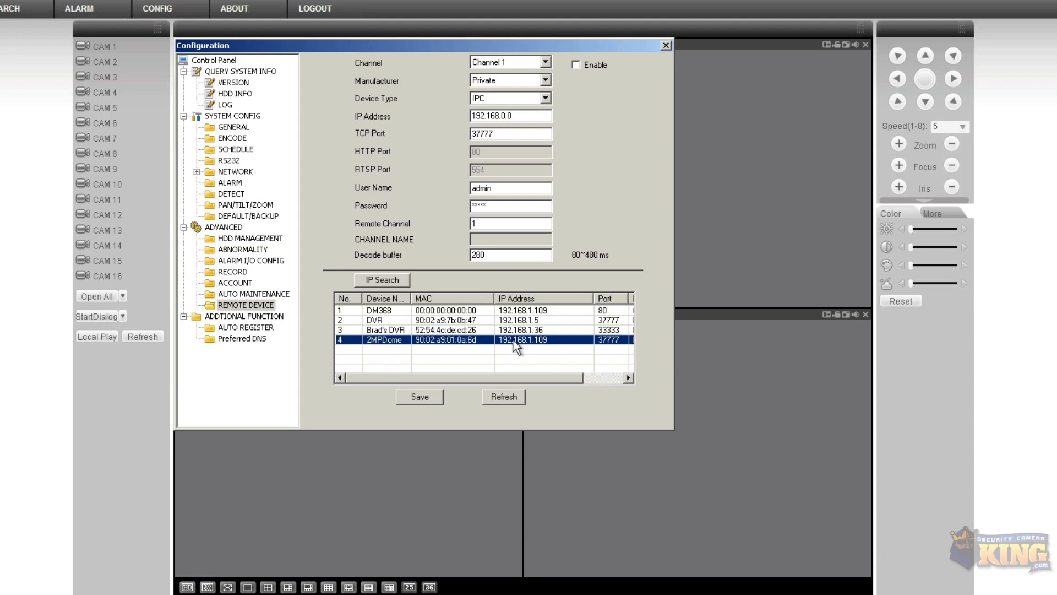
double_click(389, 339)
click(545, 62)
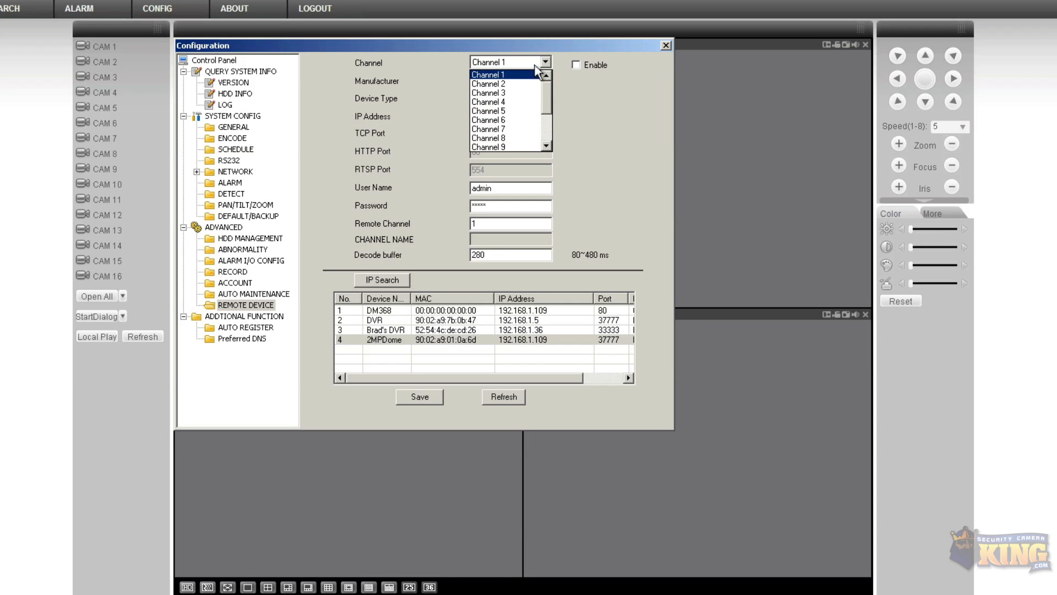
click(231, 296)
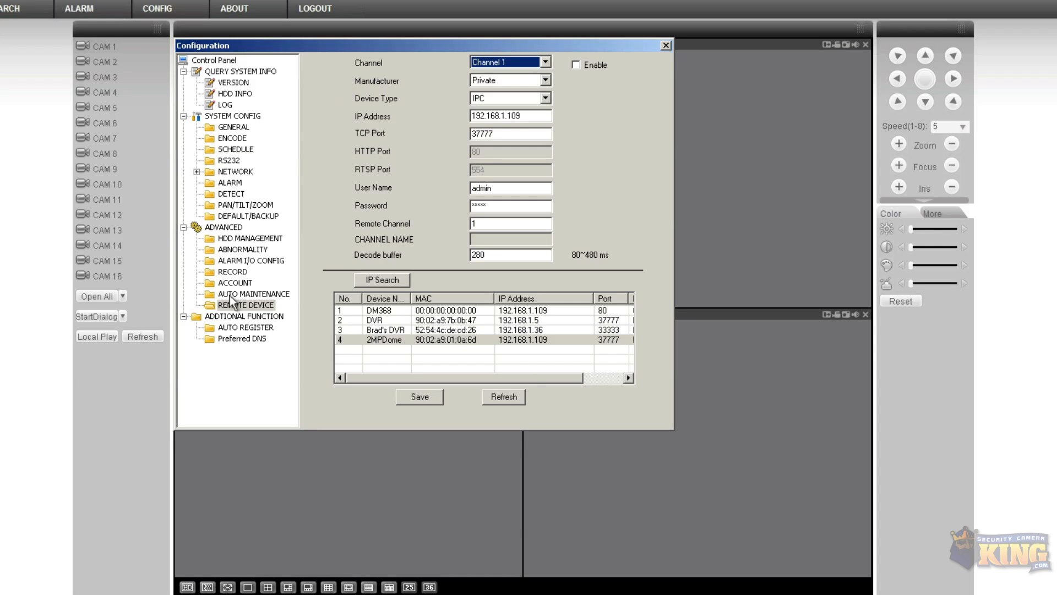
click(231, 298)
click(233, 305)
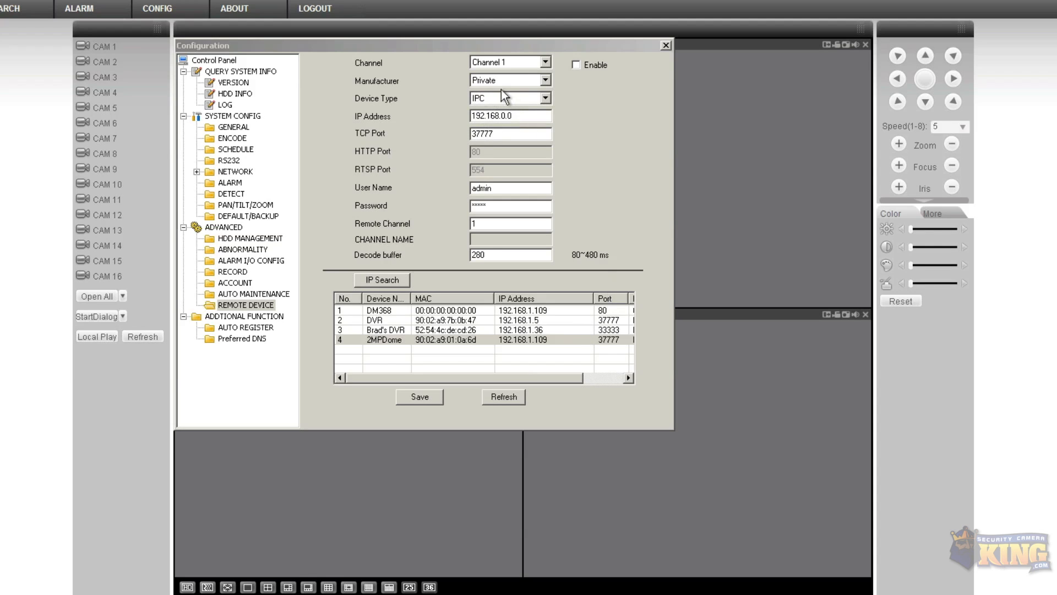
click(385, 339)
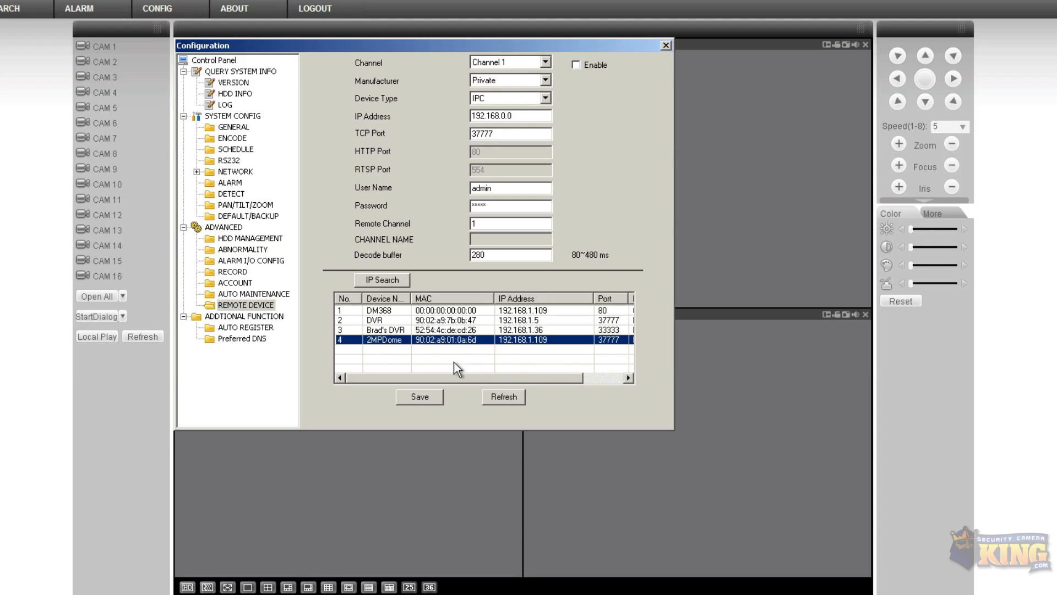
double_click(398, 340)
Enable the 2MPDome remote device on port 37777 and save it
drag(498, 206, 454, 205)
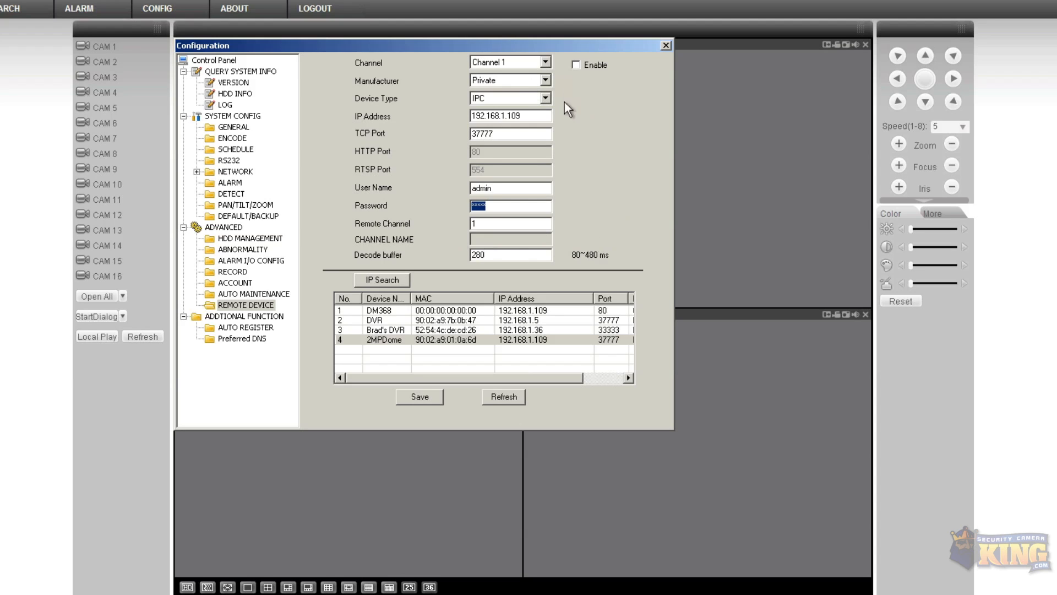
mouse_move(474, 378)
mouse_down()
mouse_move(533, 379)
mouse_move(470, 378)
mouse_up()
click(385, 339)
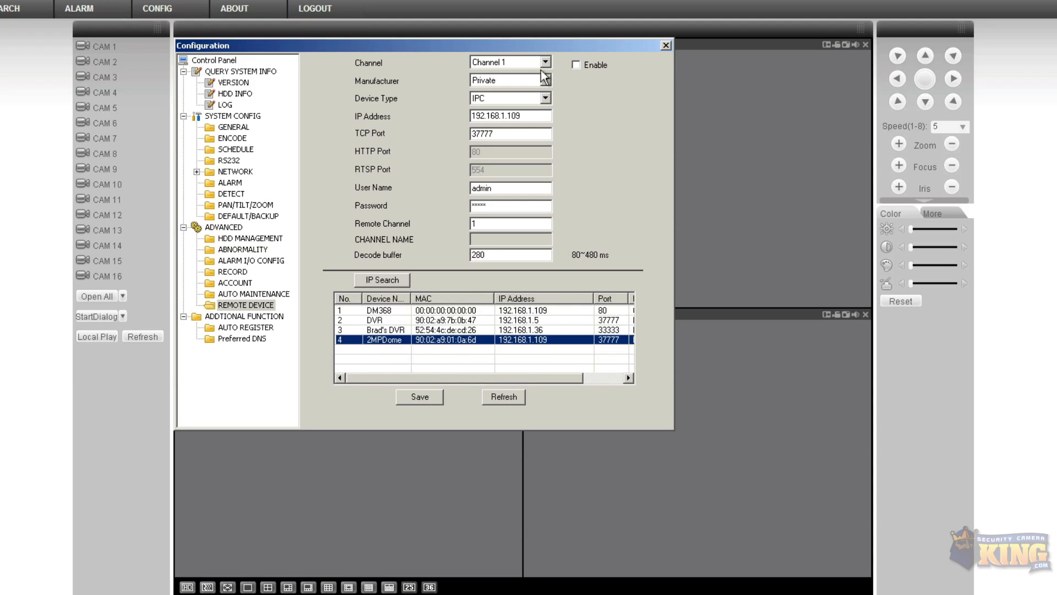
click(576, 65)
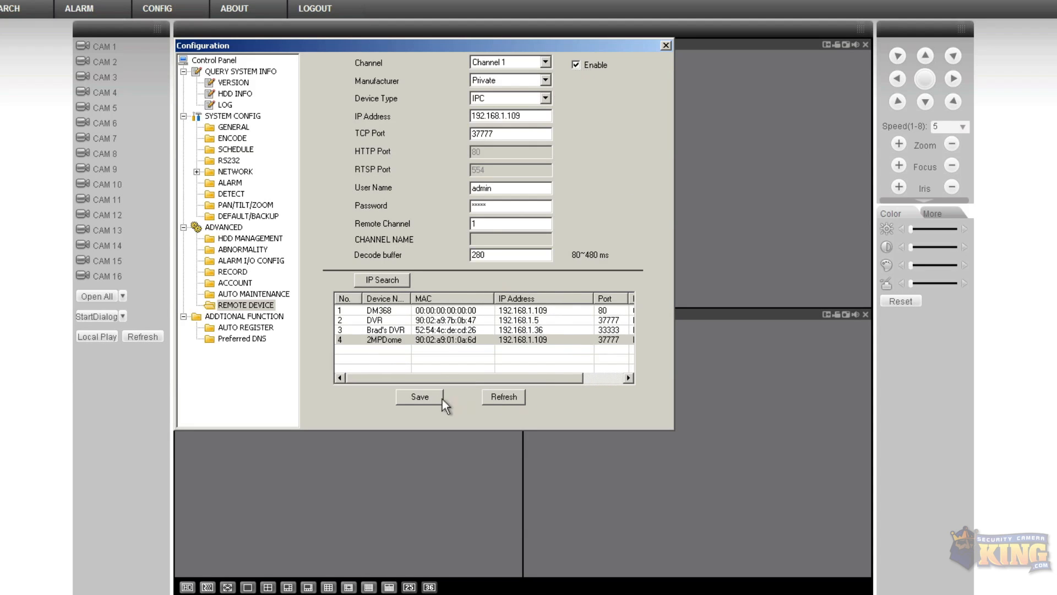
click(427, 397)
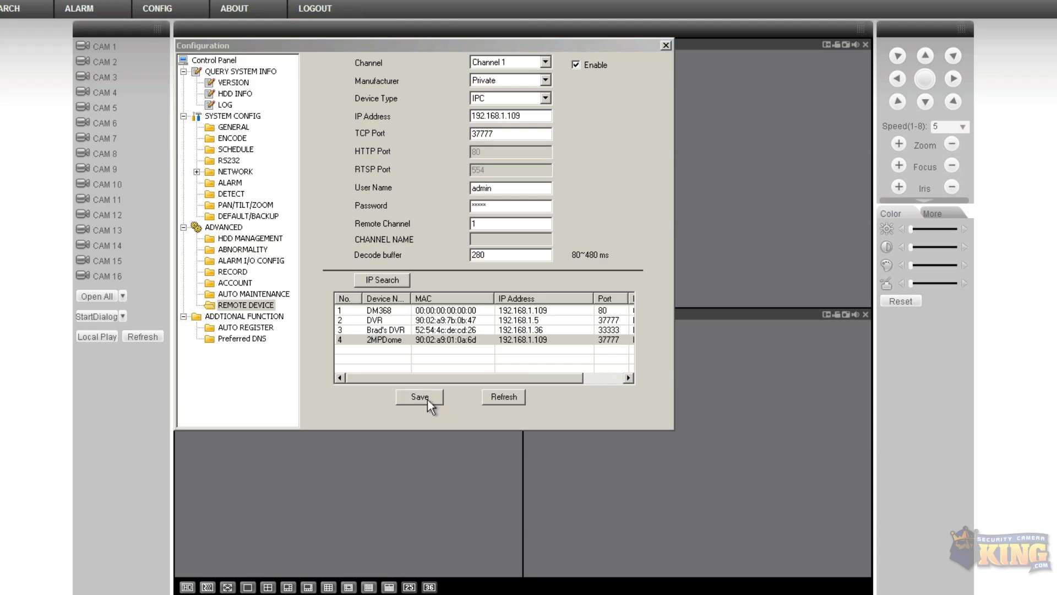
click(667, 44)
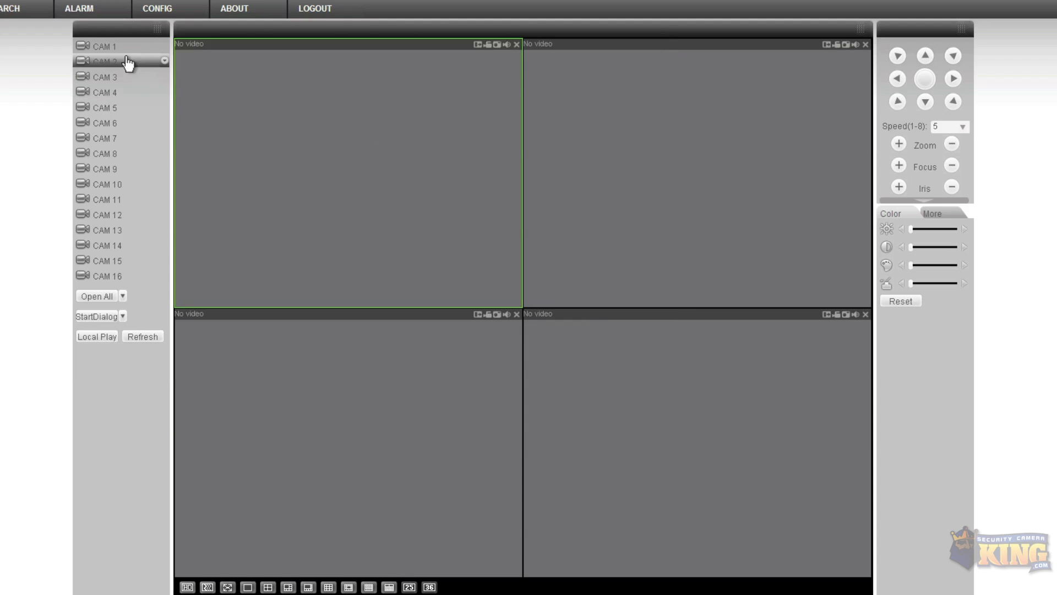
click(98, 47)
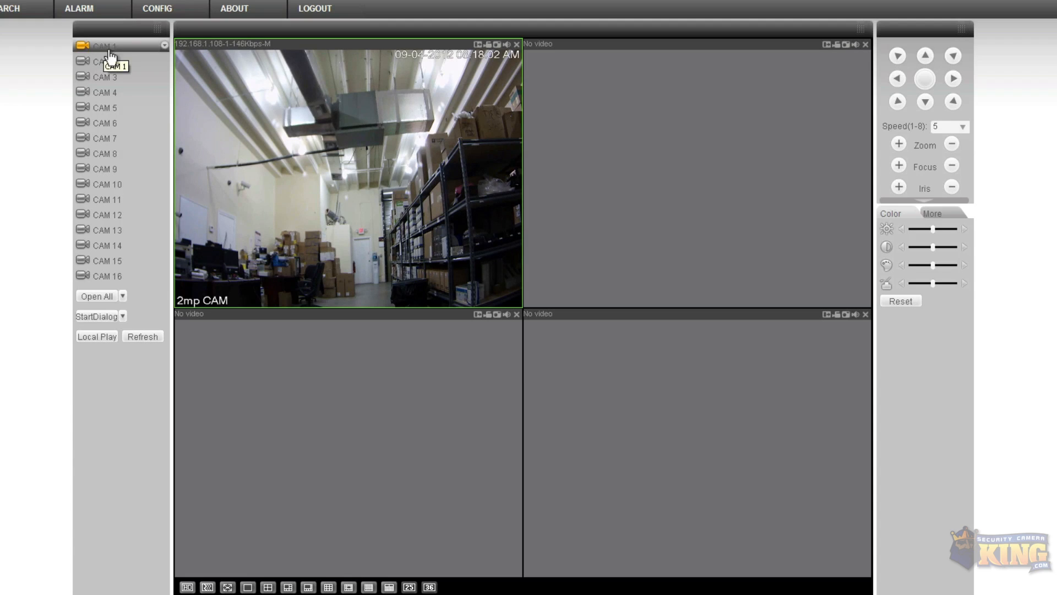
click(143, 6)
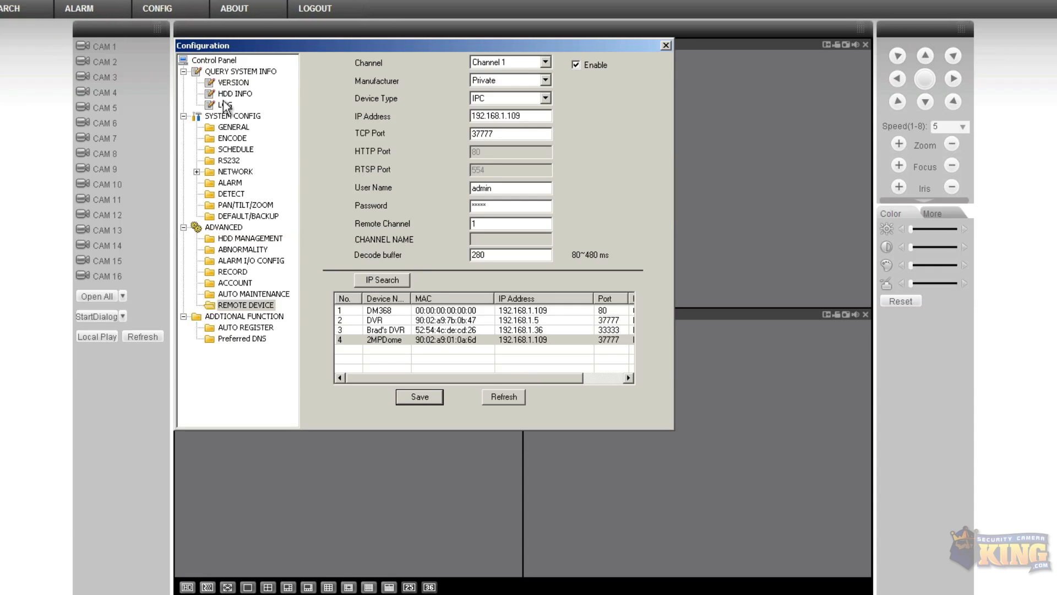
Set Channel 01's main stream frame rate to 10 FPS, then bring up the Schedule page
click(231, 138)
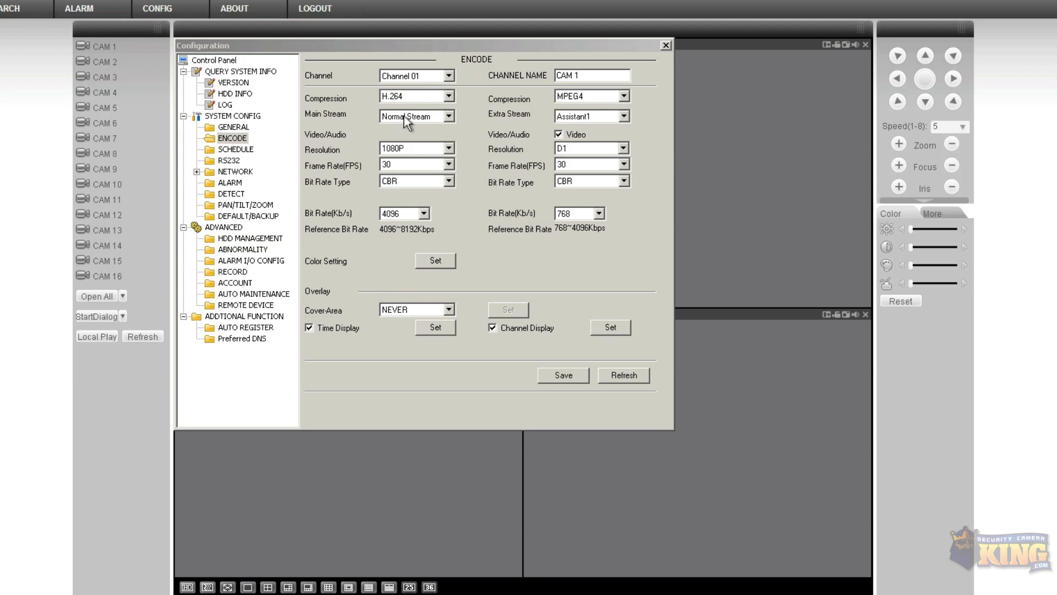
click(448, 167)
drag(450, 239, 454, 203)
click(395, 208)
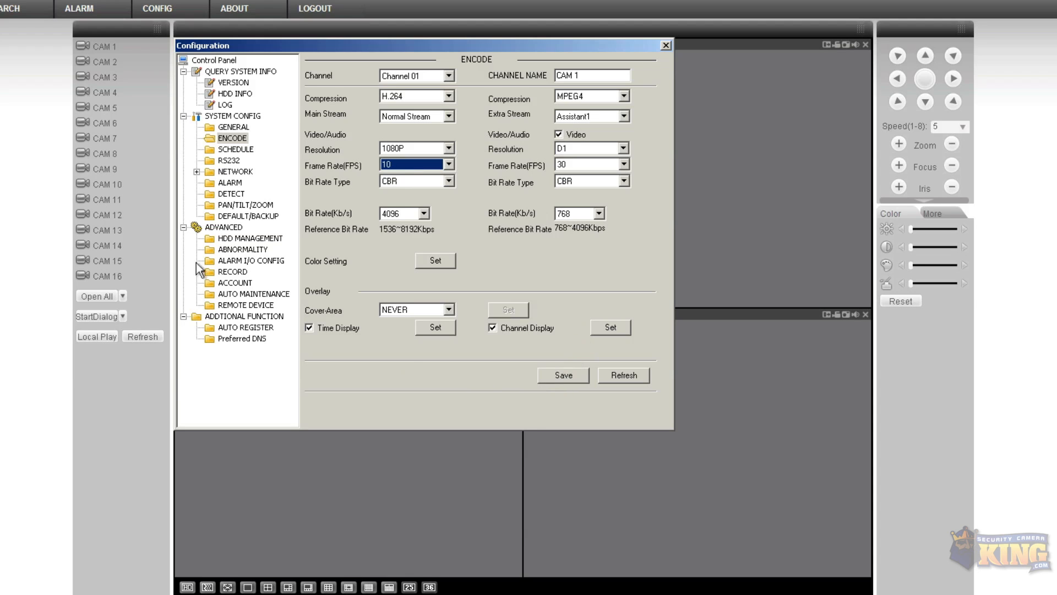
click(239, 150)
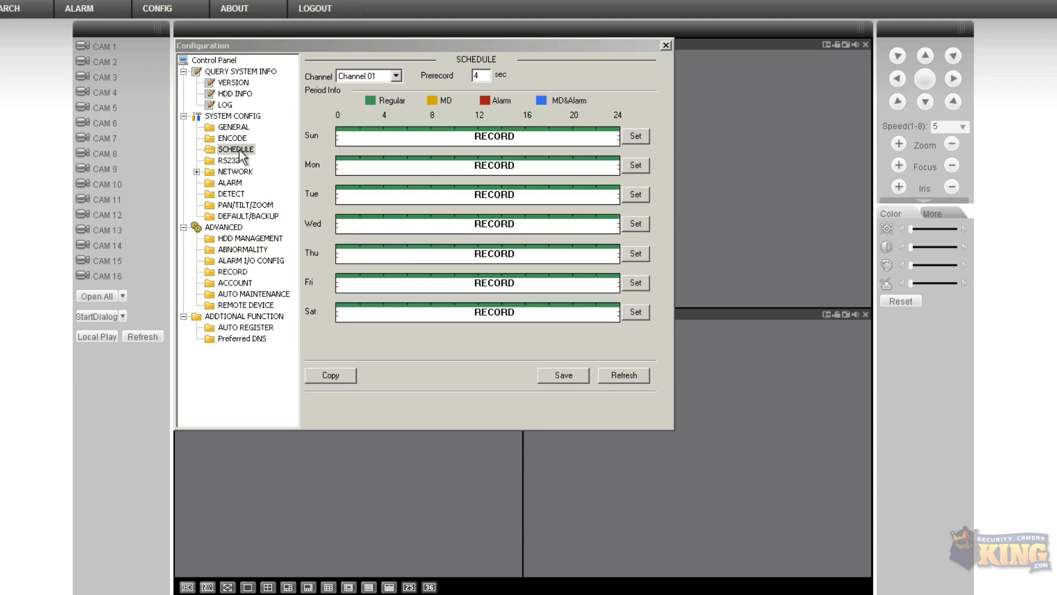
Set Sunday's period 1 to record on motion detection (MD) and apply it to all days
click(635, 136)
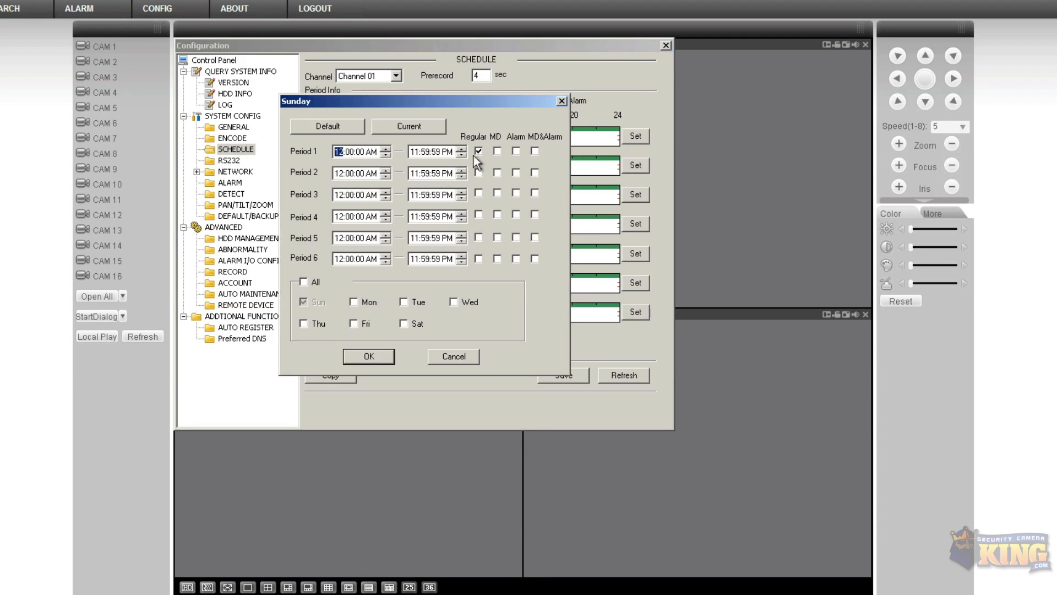
drag(489, 104, 471, 111)
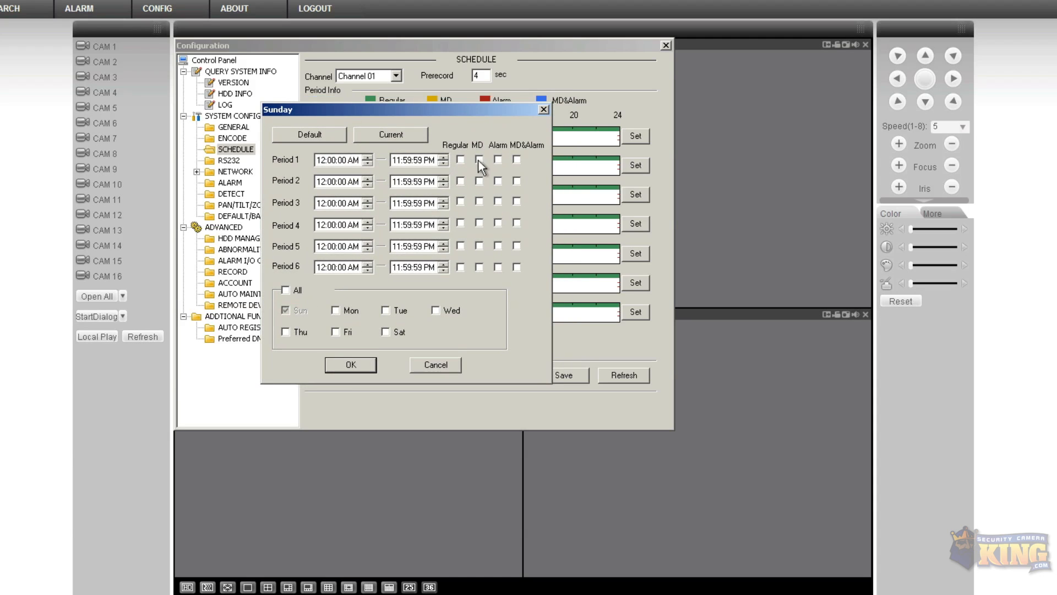
click(285, 289)
click(347, 365)
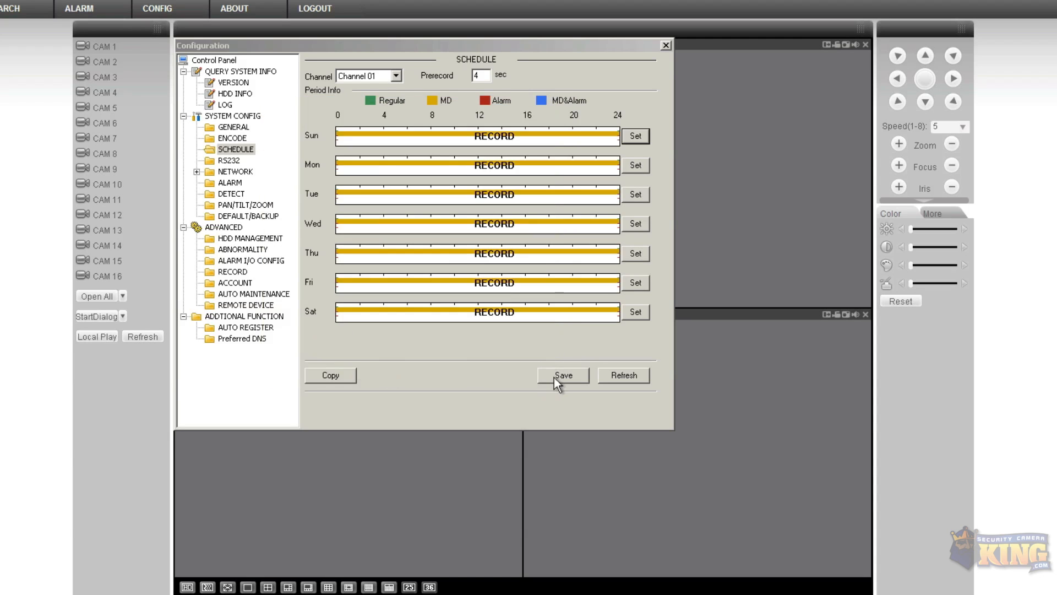
Copy the schedule to all channels, save it, and bring up the Network settings (192.168.1.108)
click(334, 377)
click(433, 147)
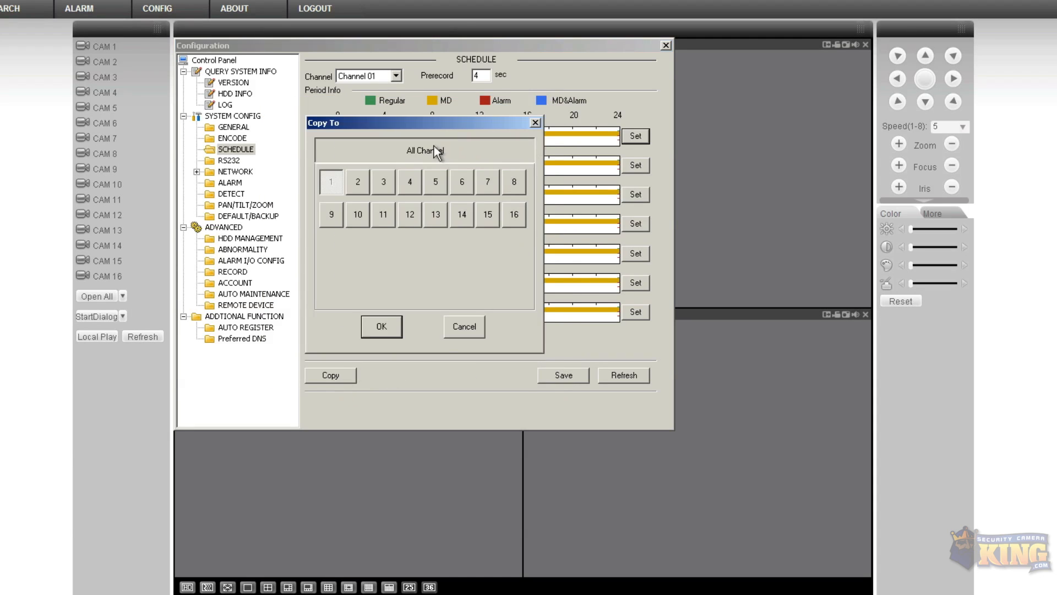
click(380, 329)
click(543, 372)
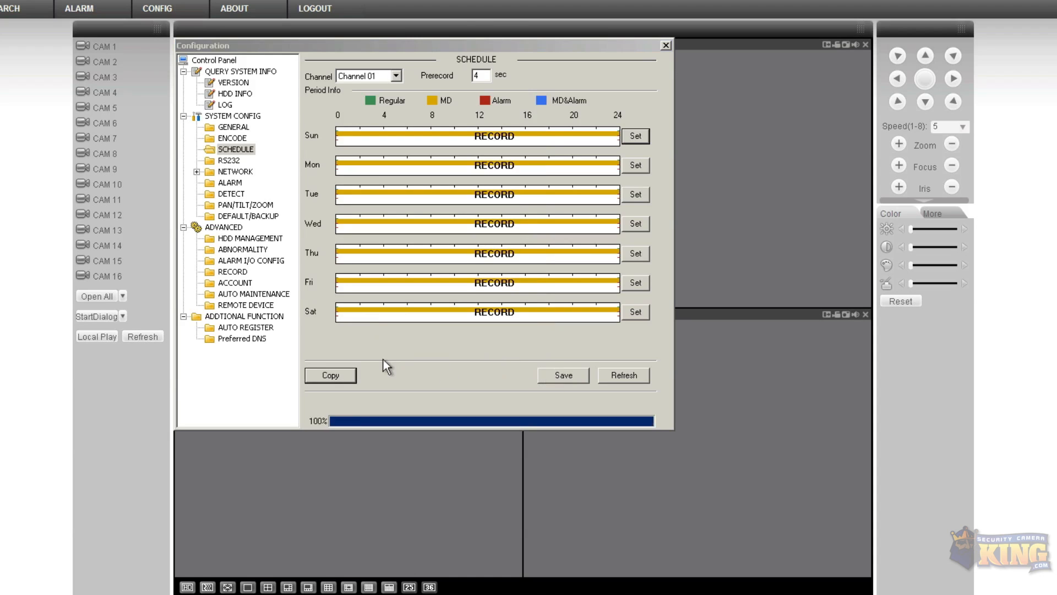
click(234, 171)
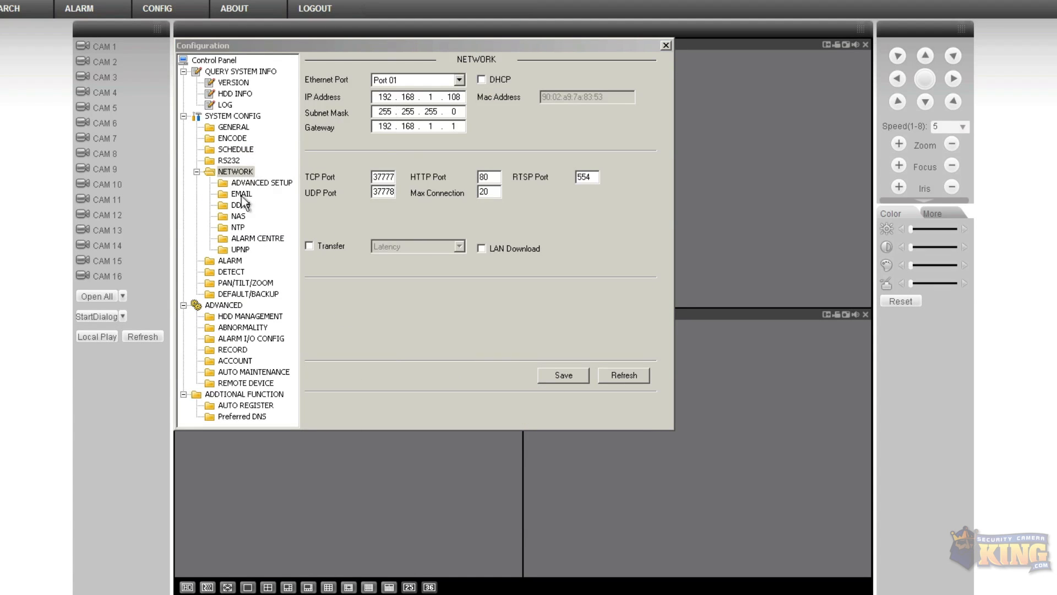
Show the Detect page with Channel 01 motion detection, Sensitivity 4 and 10-second latch
click(231, 272)
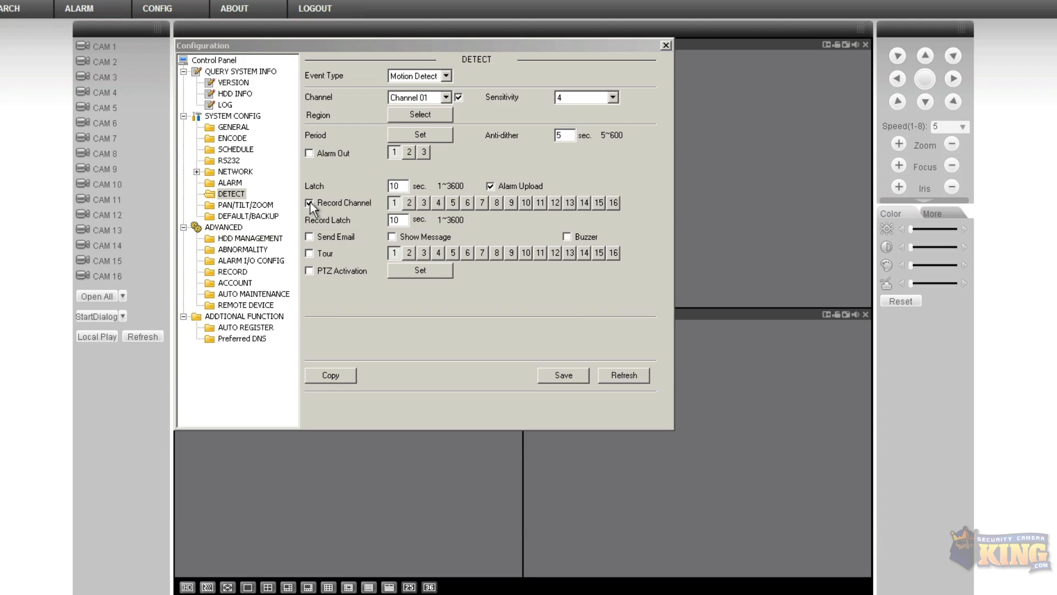
click(451, 76)
click(451, 74)
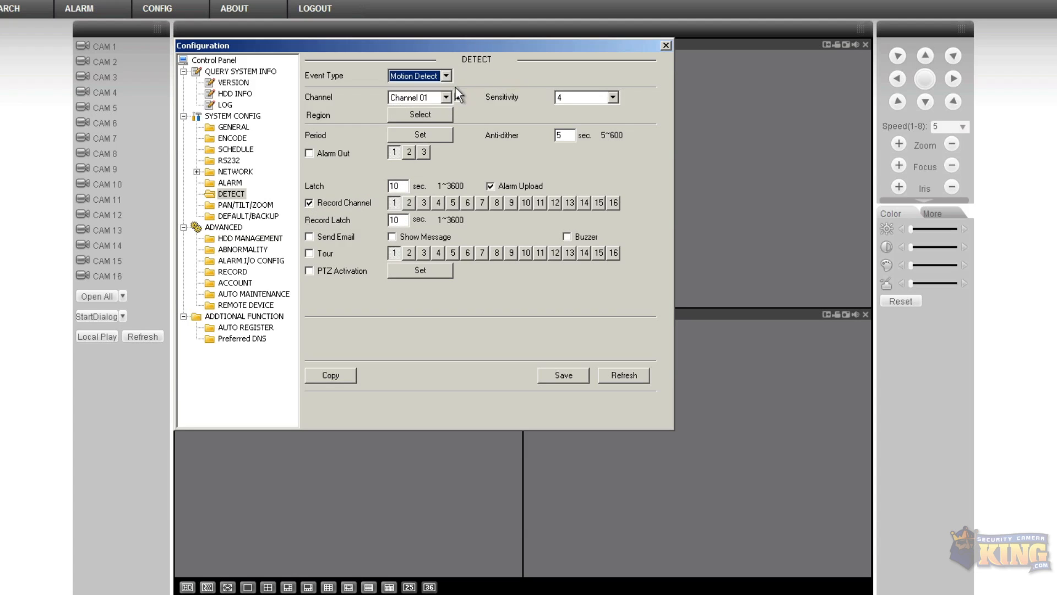
click(446, 97)
click(438, 118)
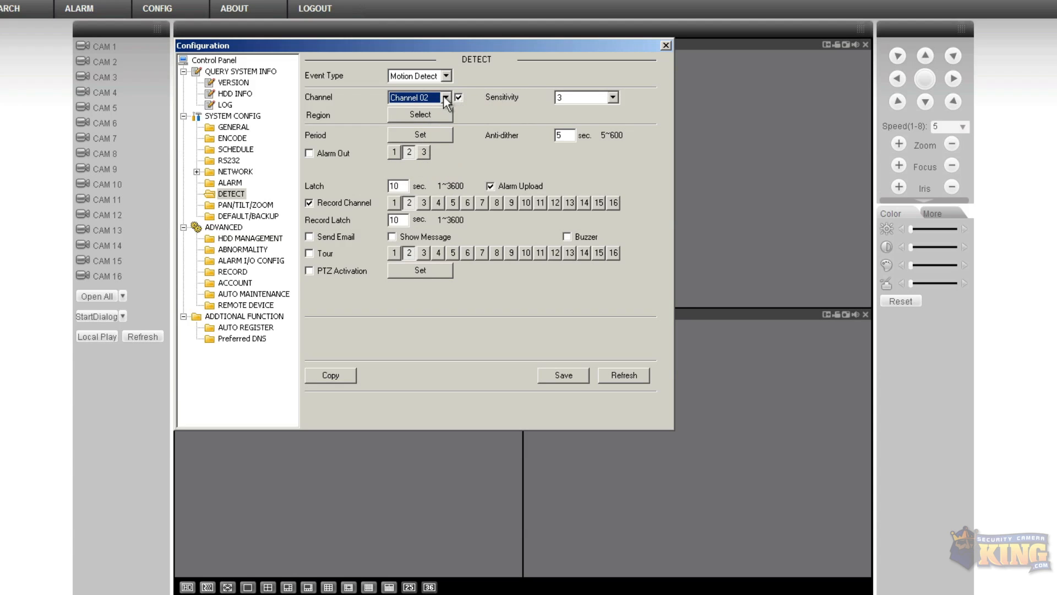
scroll(444, 96, down, 1)
scroll(444, 95, up, 2)
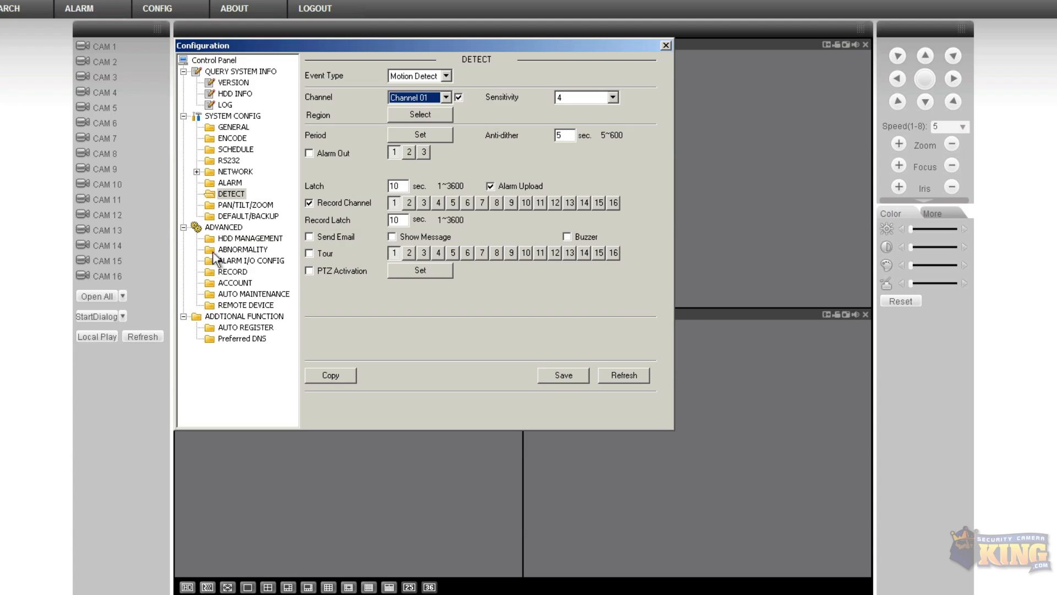
click(231, 273)
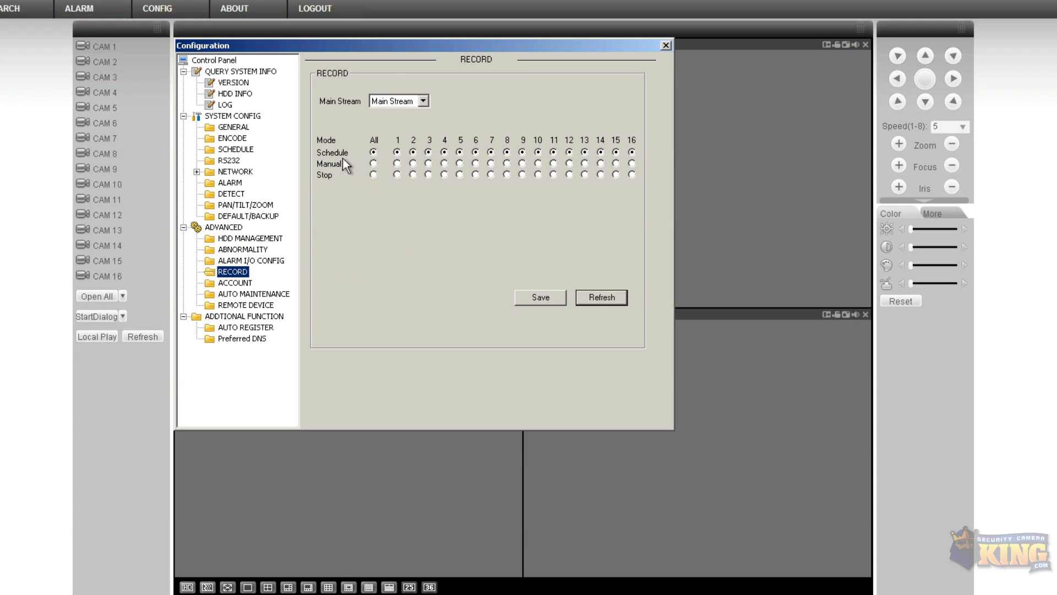
click(229, 194)
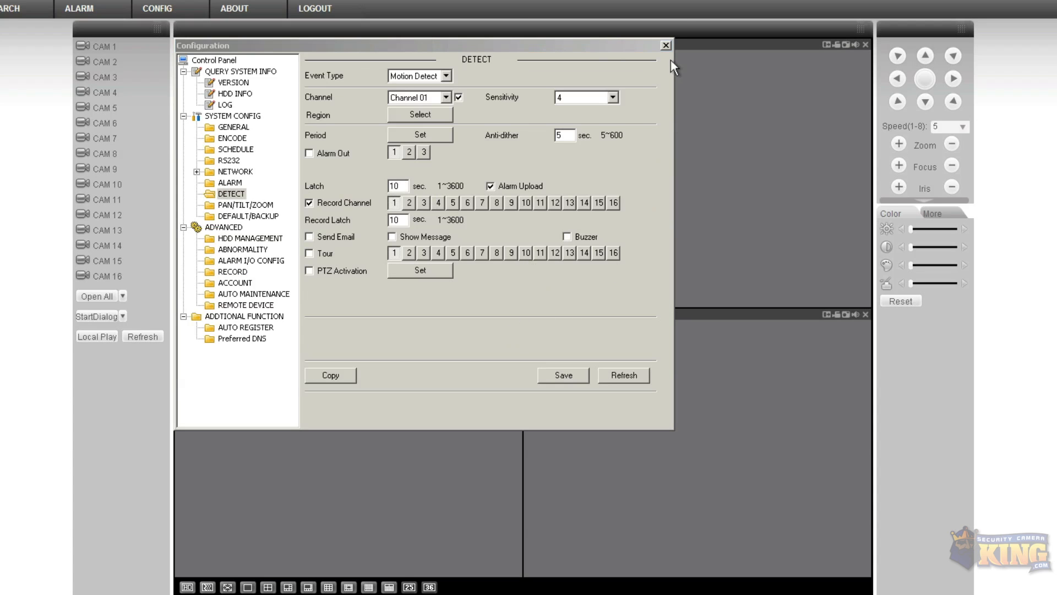
Close Configuration and view CAM 1's 2mp CAM live feed enlarged to fill the viewing area
click(666, 45)
click(122, 48)
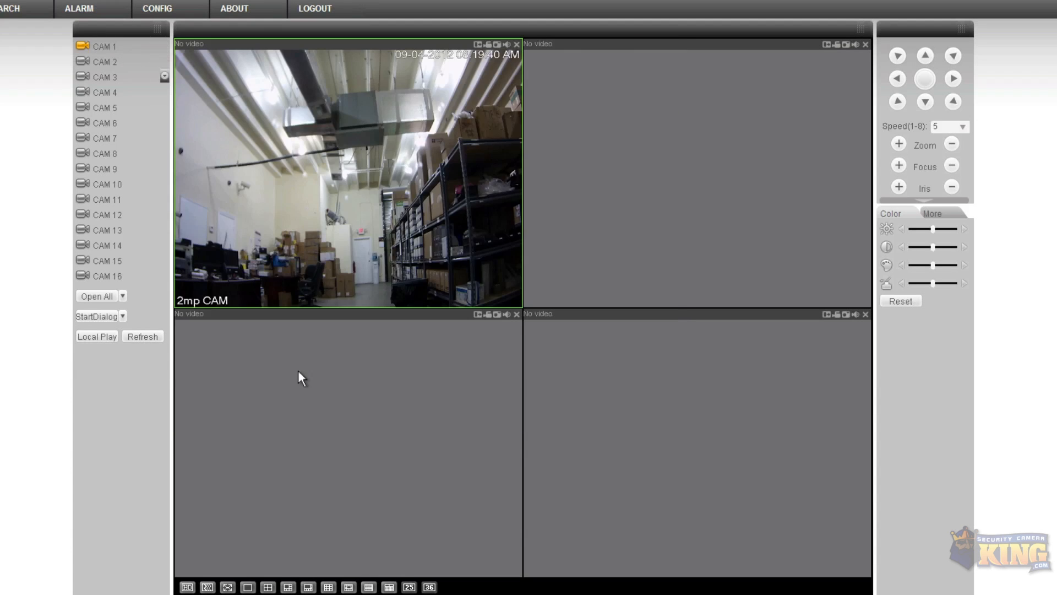
double_click(352, 226)
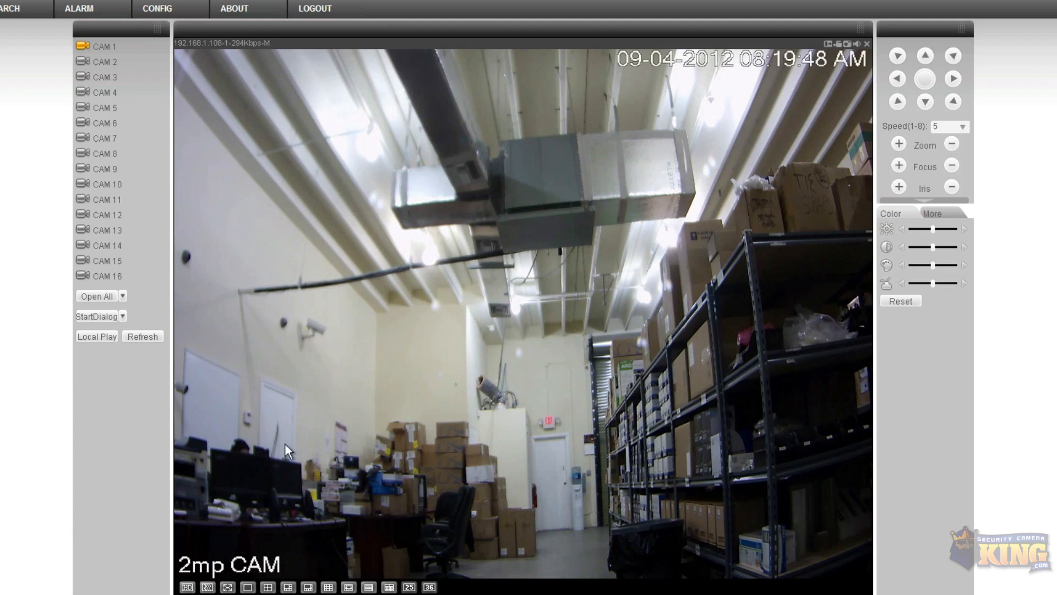
double_click(524, 299)
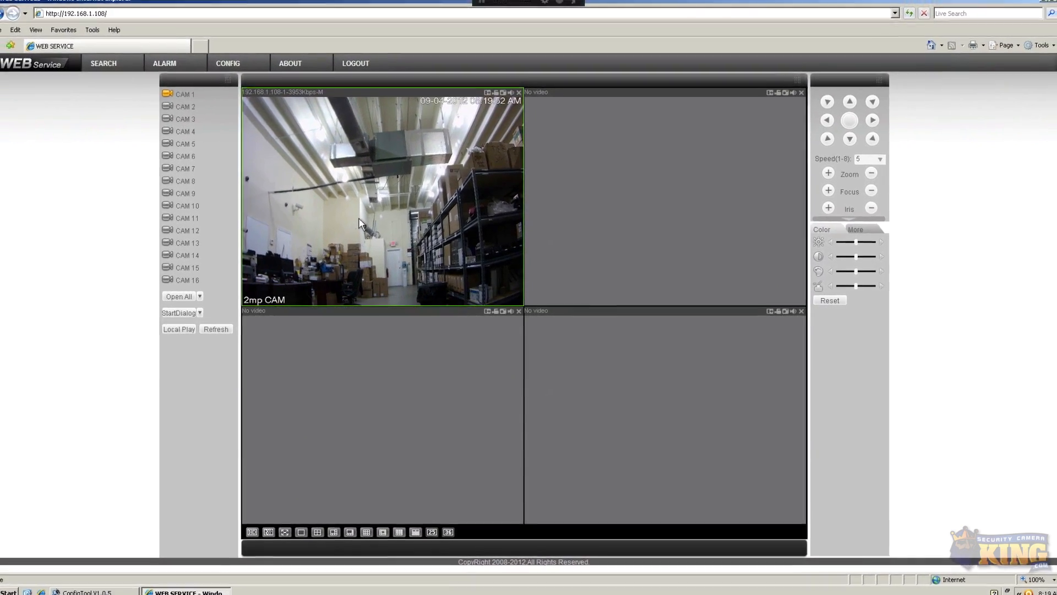
double_click(409, 285)
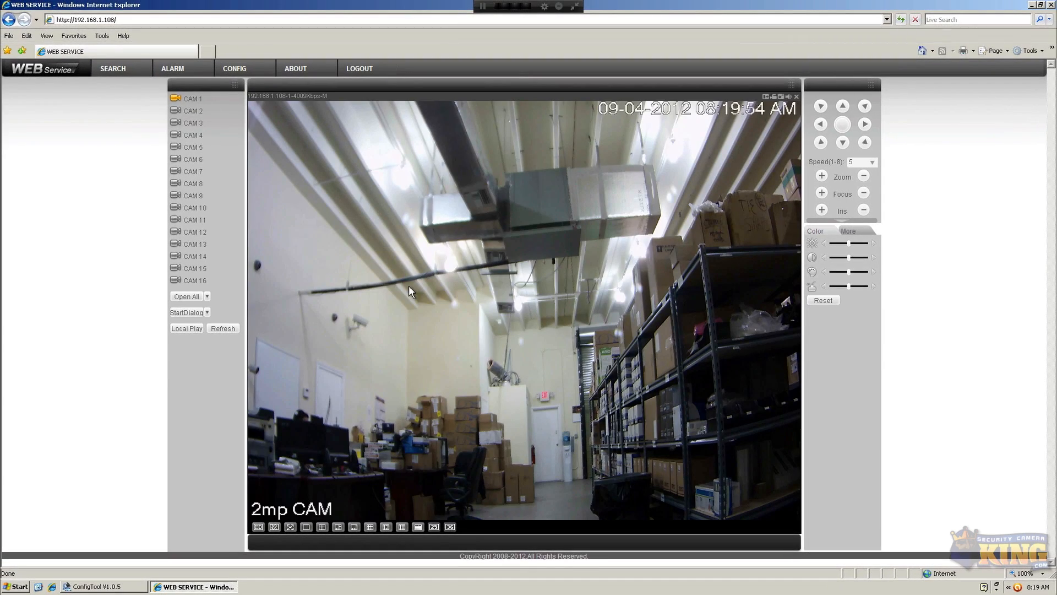